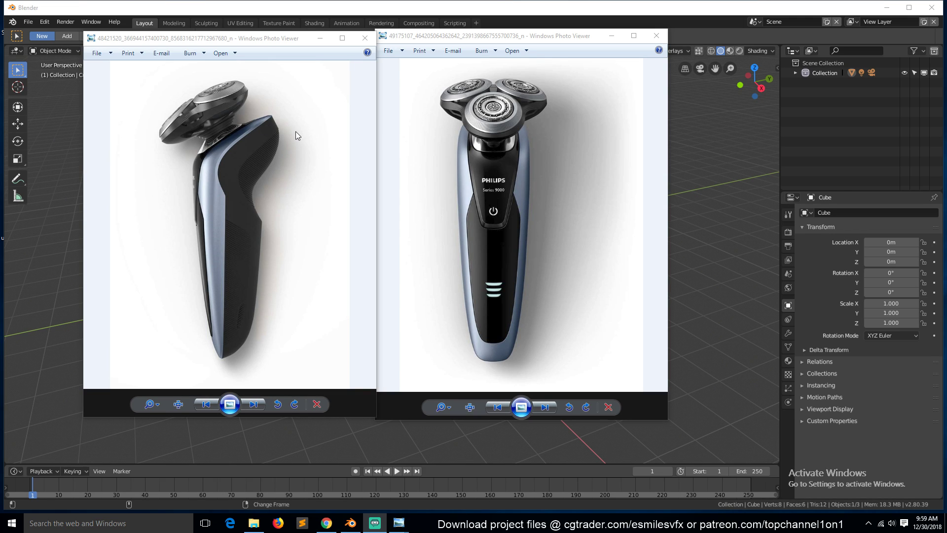
Examine the shaver's side-view and front-view reference photos in Windows Photo Viewer.
click(461, 31)
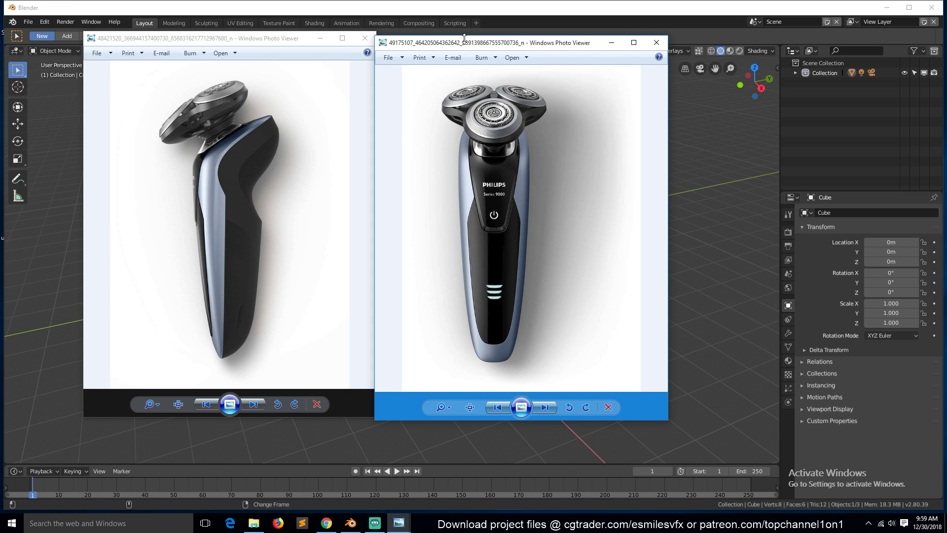
drag(462, 31, 476, 47)
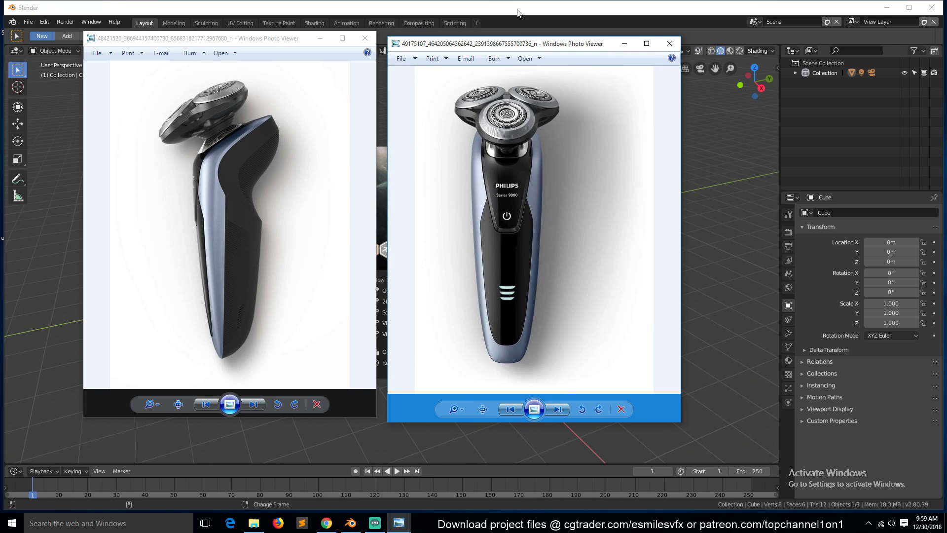
click(487, 3)
mouse_move(399, 523)
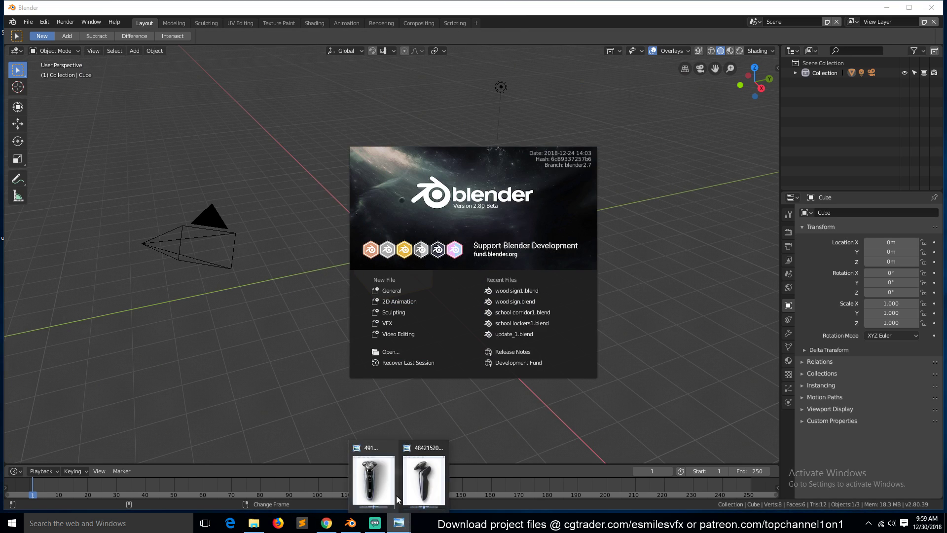
click(442, 440)
click(397, 528)
click(465, 477)
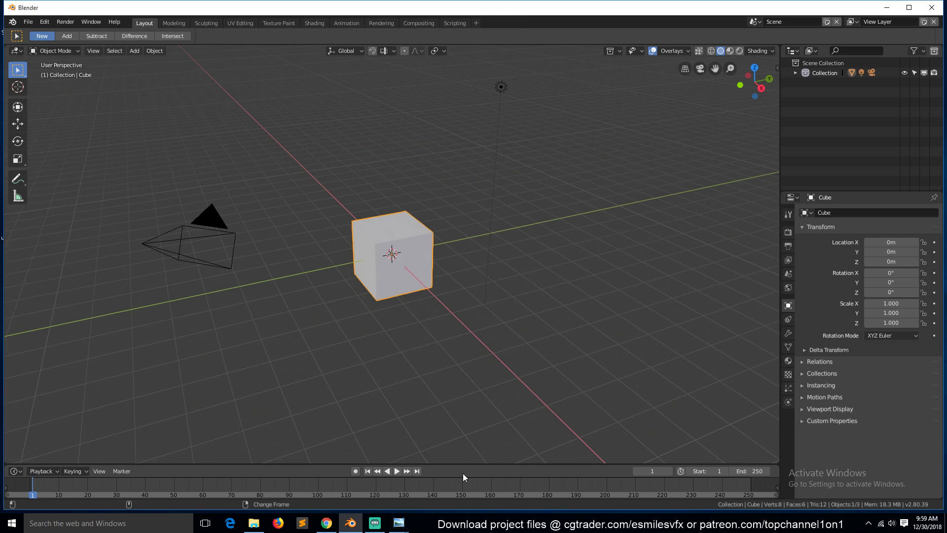
click(398, 525)
click(363, 485)
click(398, 523)
click(430, 476)
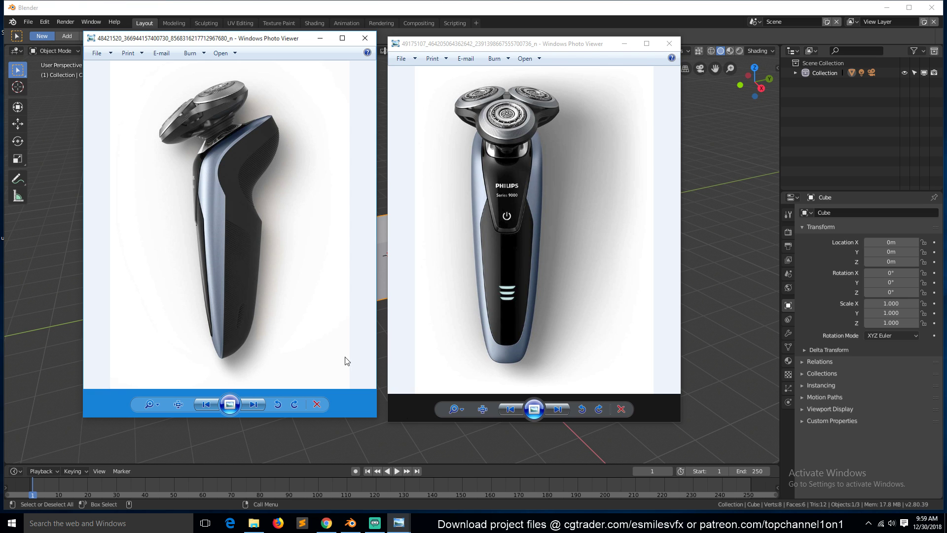
Switch back to Blender, set the front orthographic view and start the Shortcut VUr key display.
click(683, 240)
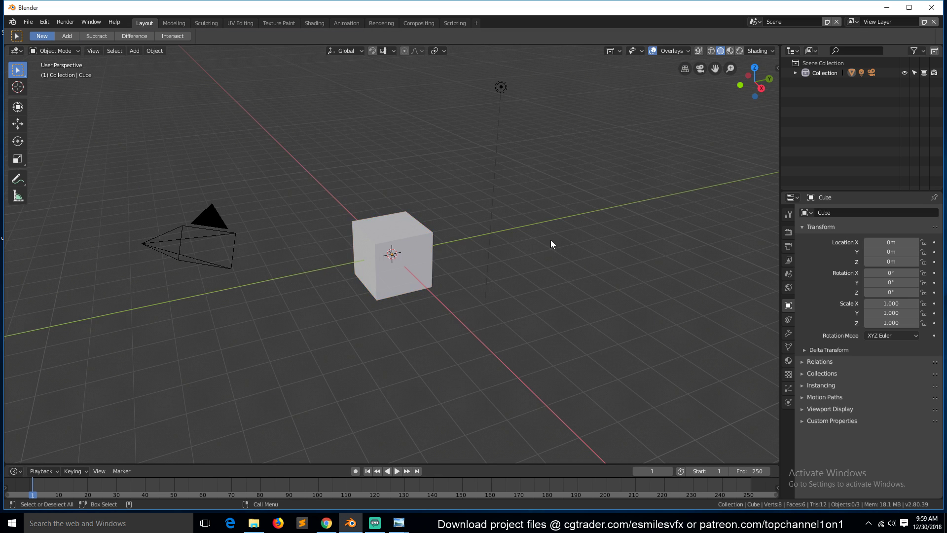
key(KP_1)
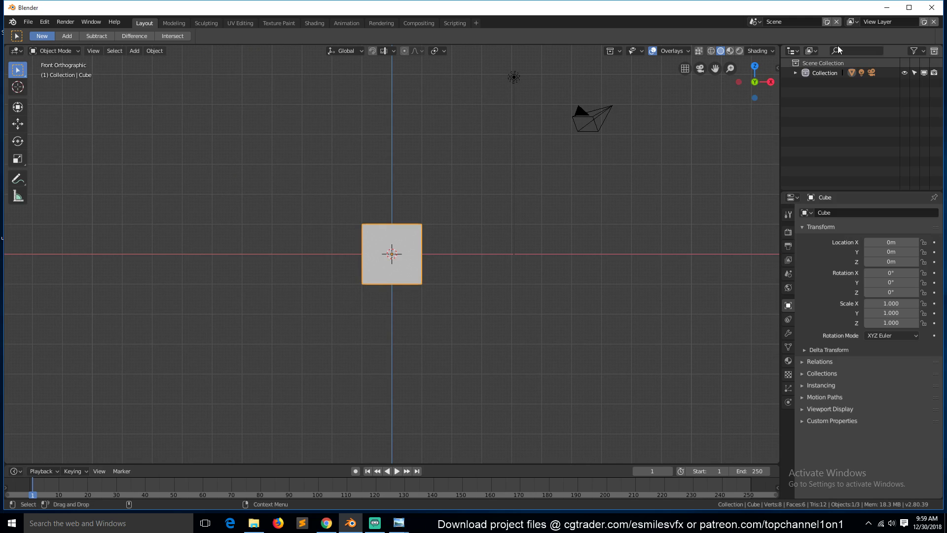
key(n)
click(774, 95)
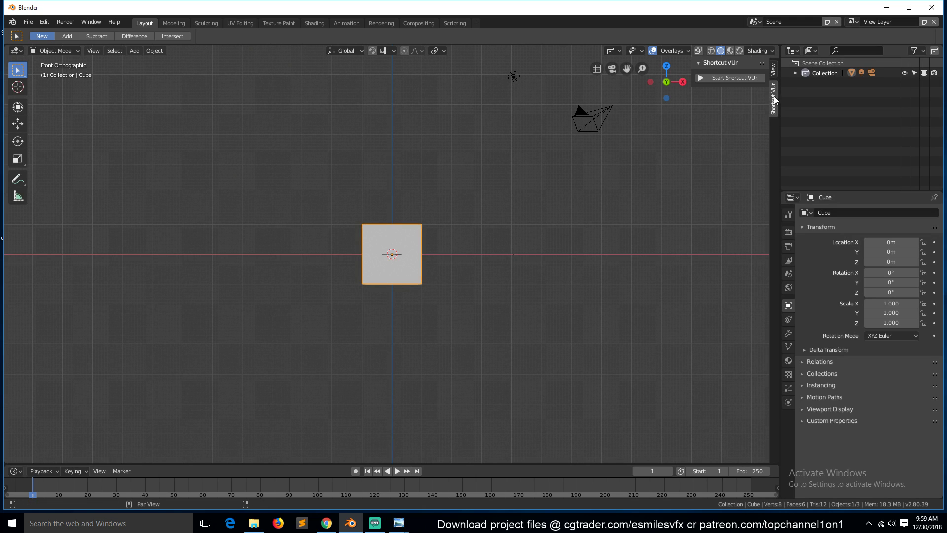
click(746, 78)
key(n)
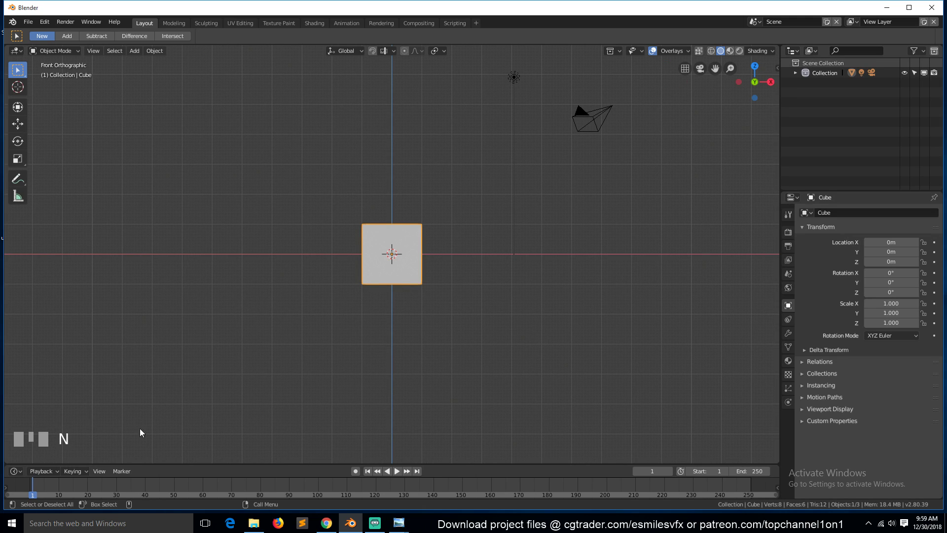
Delete the default cube from the scene.
click(254, 523)
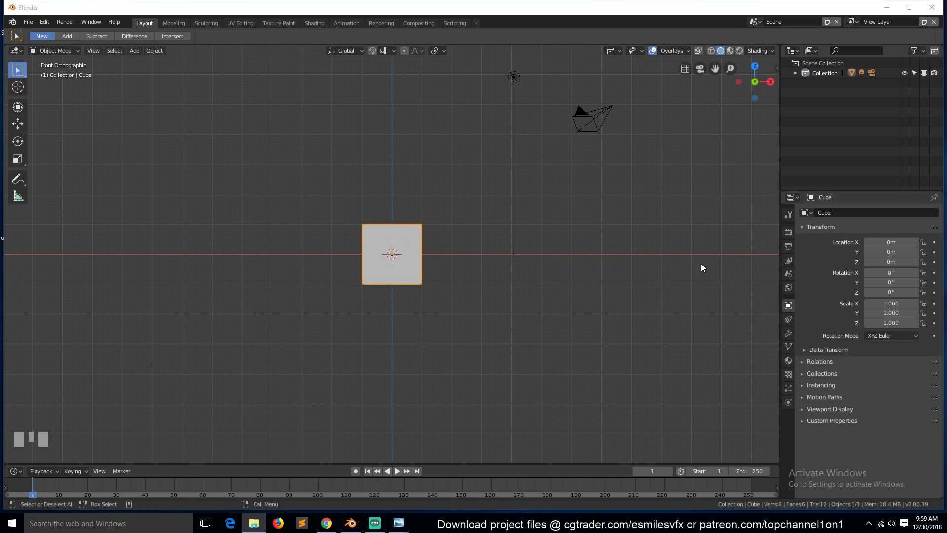
click(393, 265)
key(Delete)
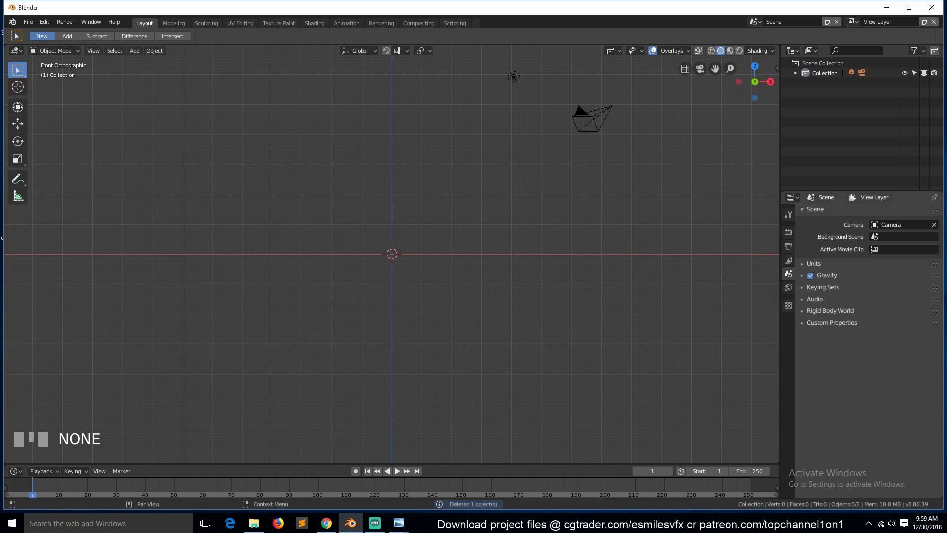
Bring the front-view shaver photo from the file browser window into the front orthographic view as a reference image.
click(357, 131)
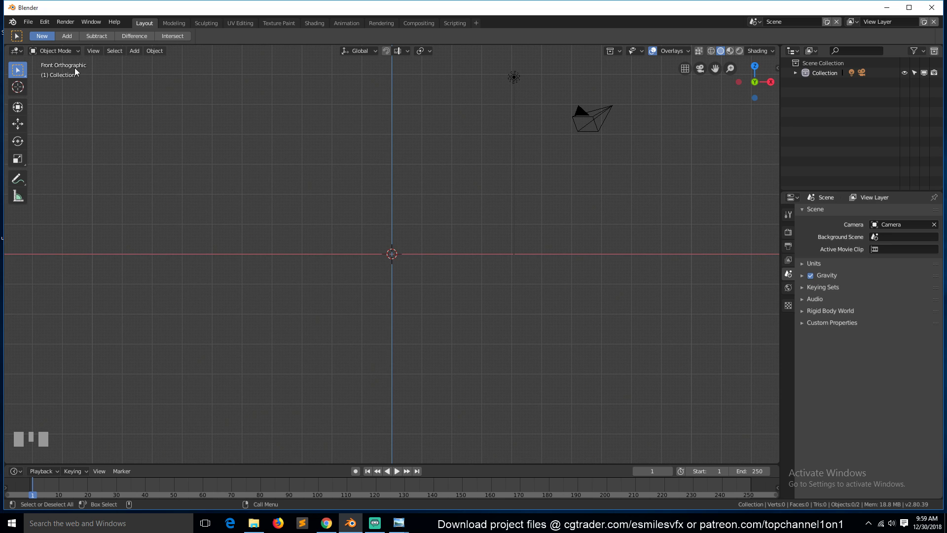
drag(0, 237, 501, 259)
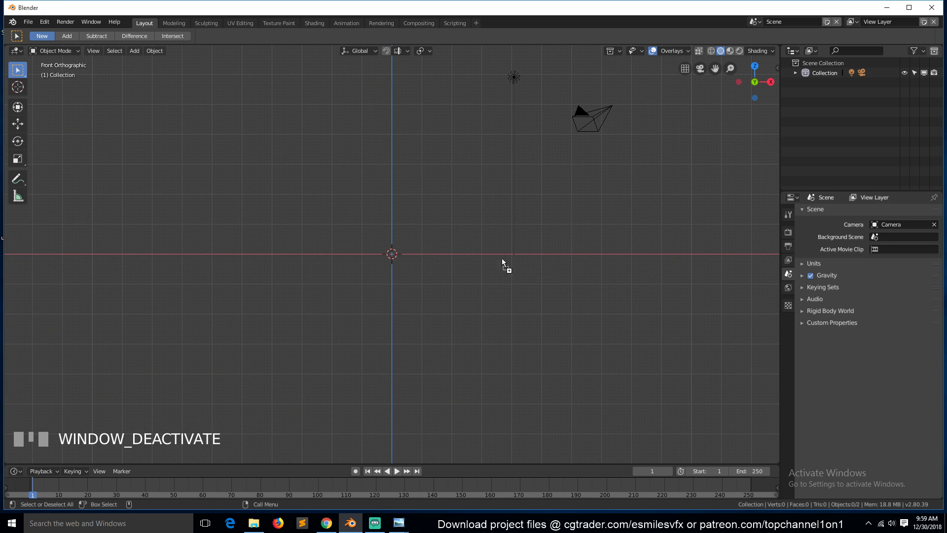
drag(388, 232, 387, 233)
key(s)
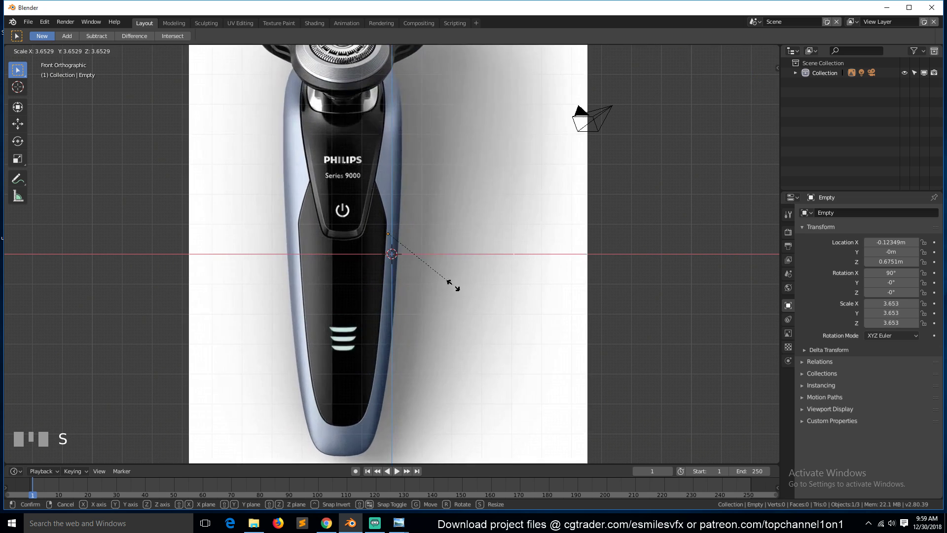
right_click(428, 257)
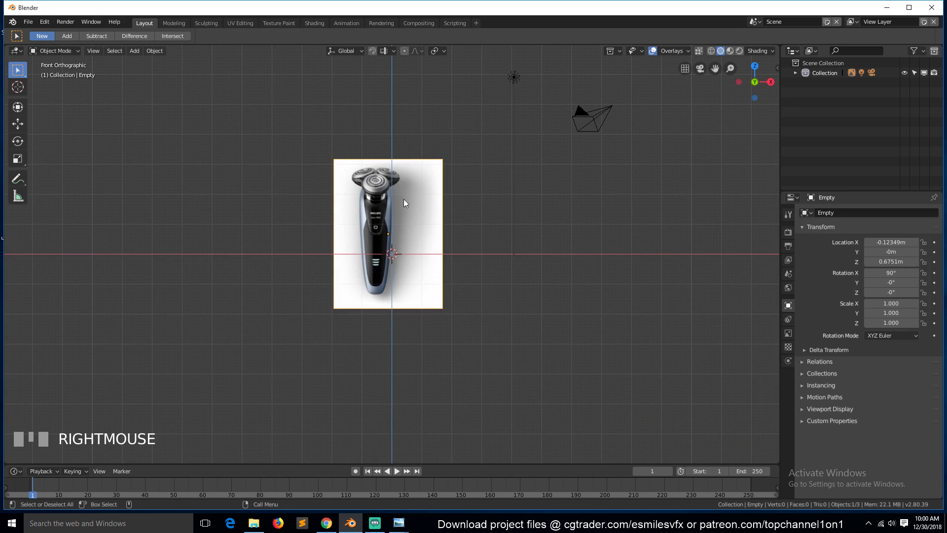
Bring the side-view shaver photo from the file browser window into the right orthographic view as a reference image.
key(alt+Tab)
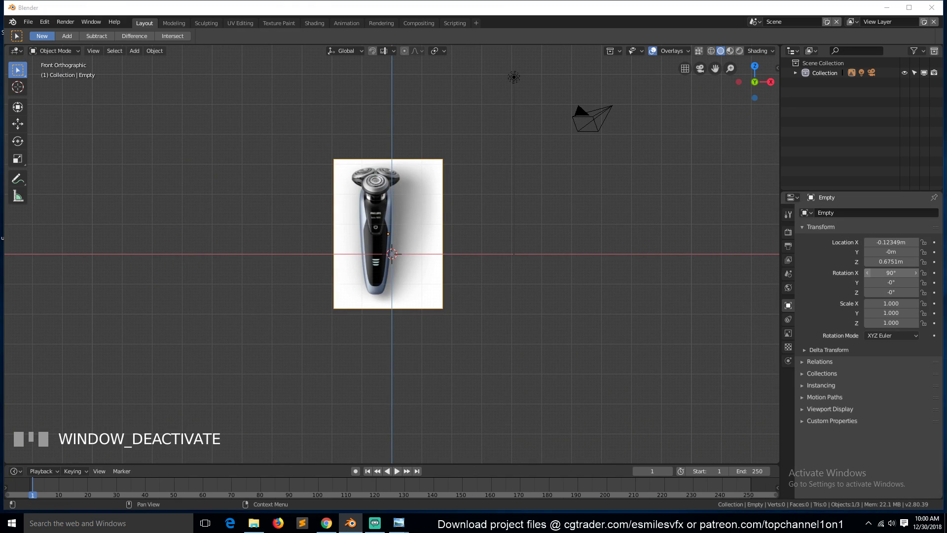
click(501, 245)
key(KP_3)
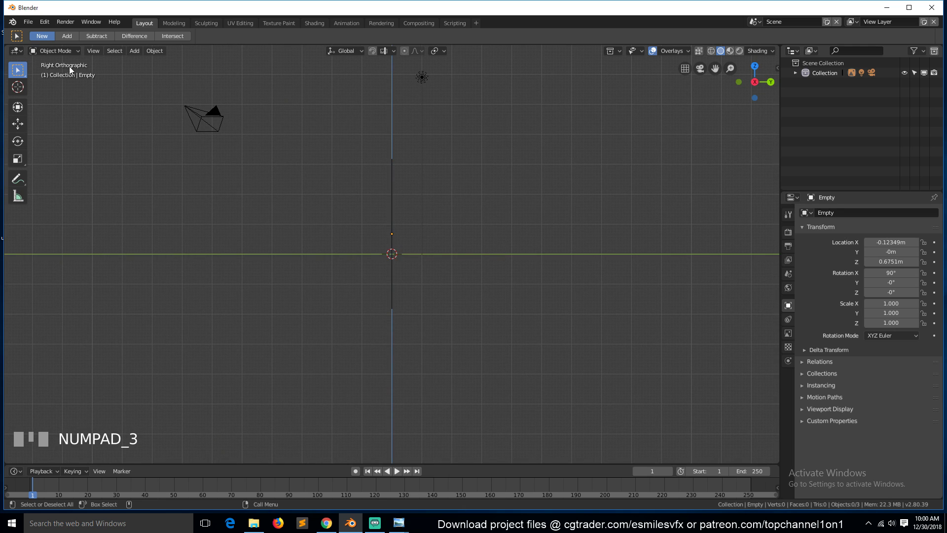
drag(946, 207, 498, 214)
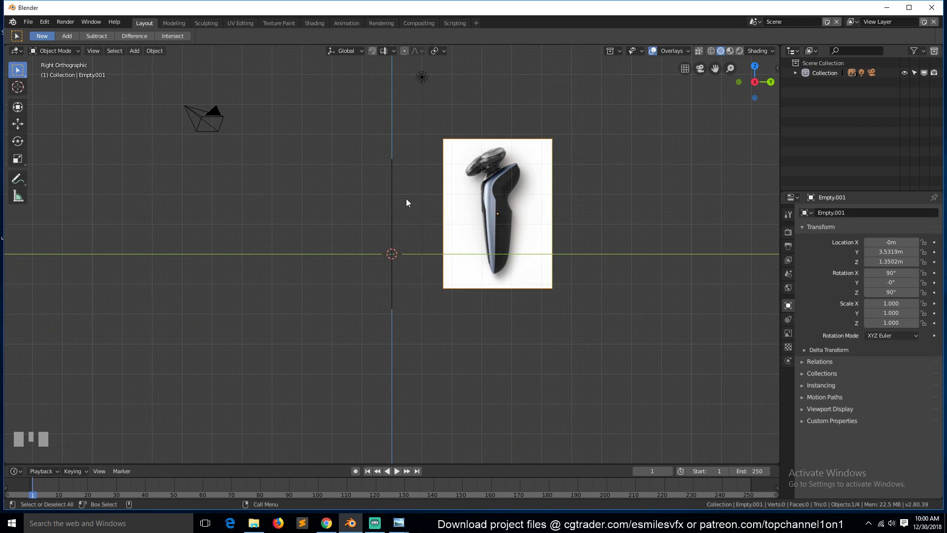
Clear the location of both the front and side reference images so they sit at the world origin.
click(506, 183)
click(391, 215)
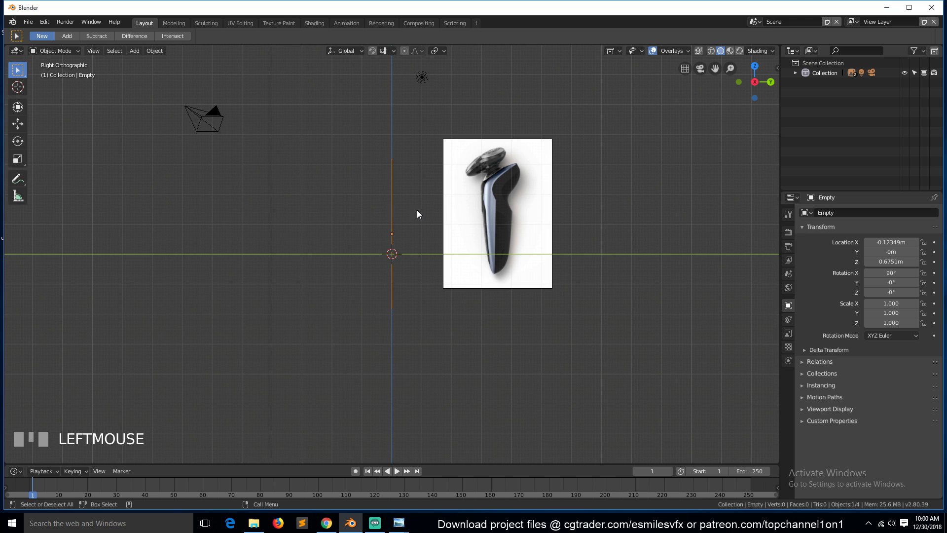
key(alt+g)
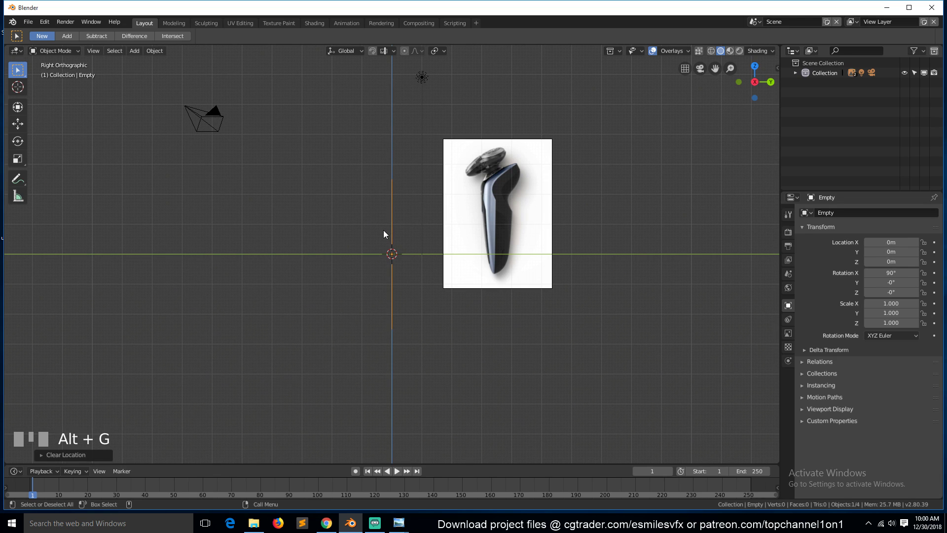
key(KP_1)
key(KP_3)
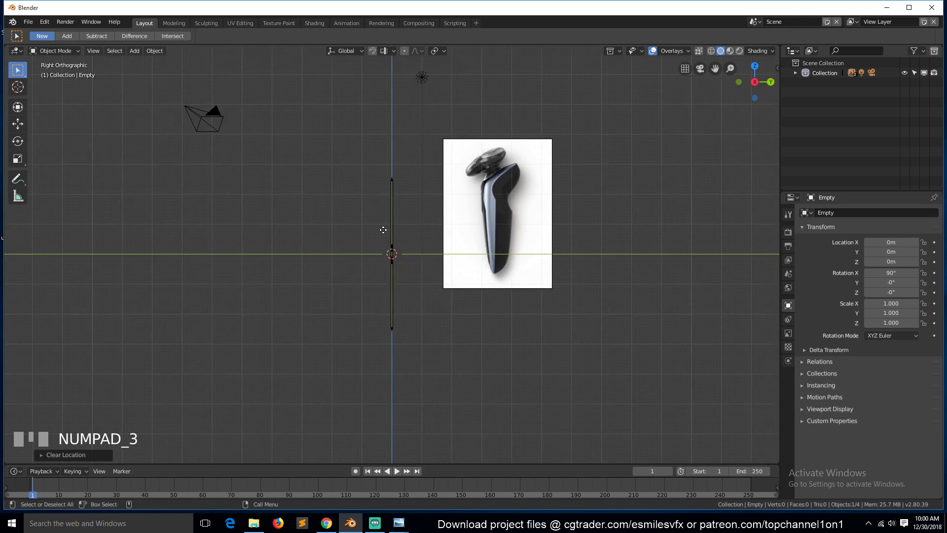
click(549, 227)
key(alt+g)
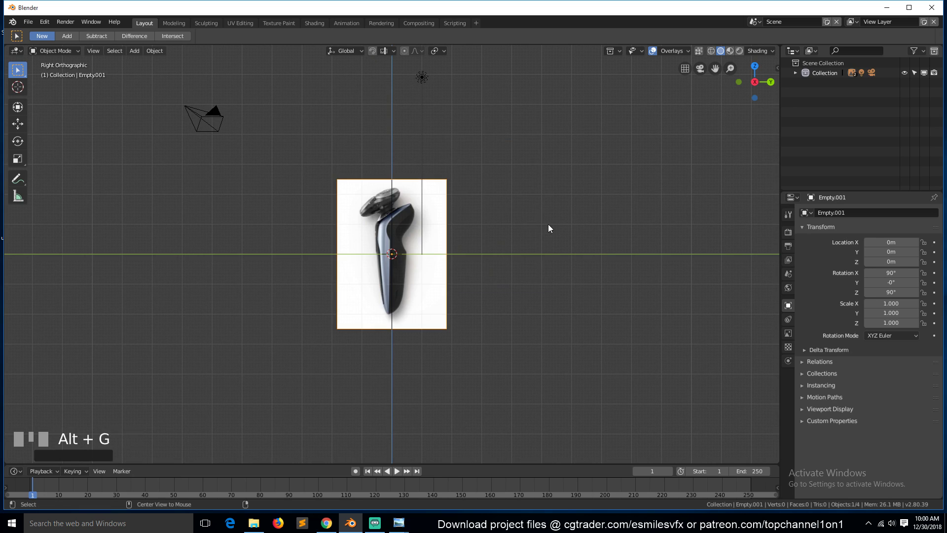
scroll(360, 247, up, 3)
middle_drag(361, 254, 537, 254)
key(KP_1)
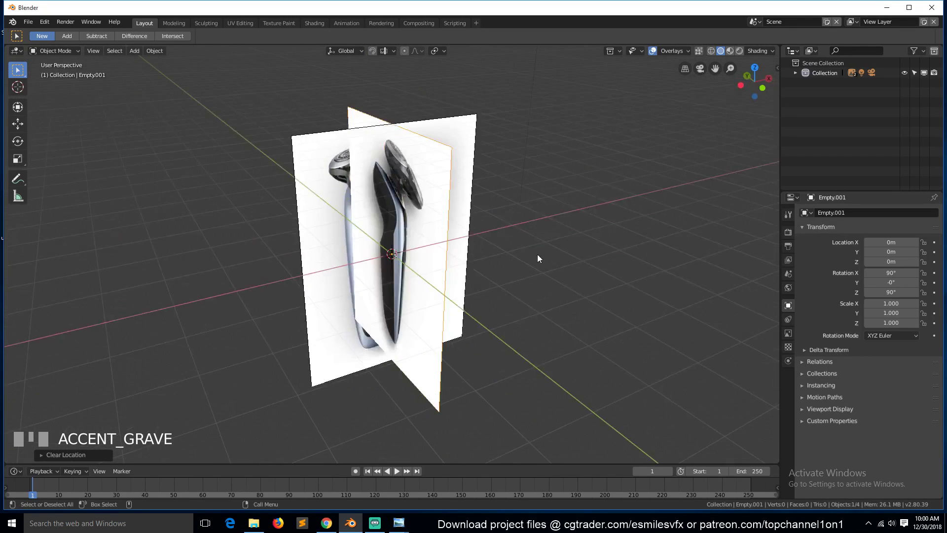
key(KP_1)
key(g)
key(x)
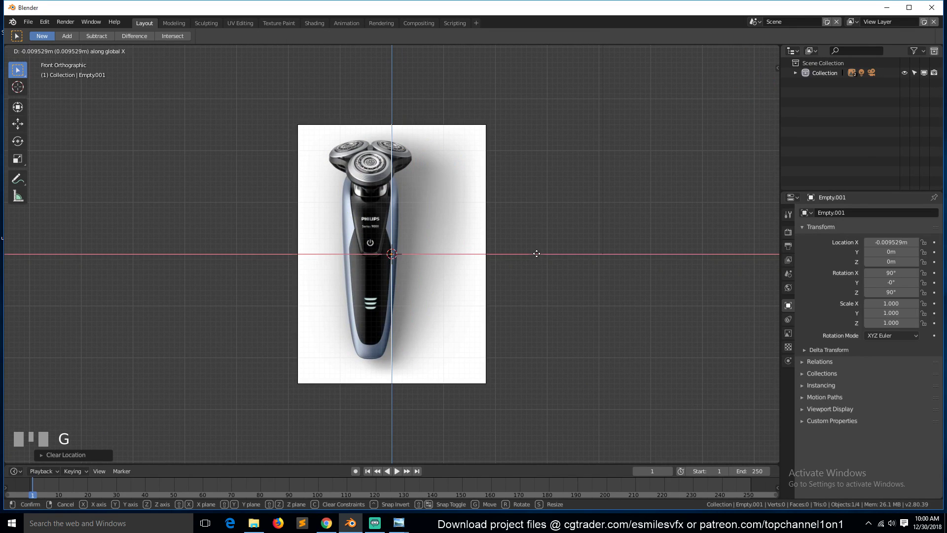
key(x)
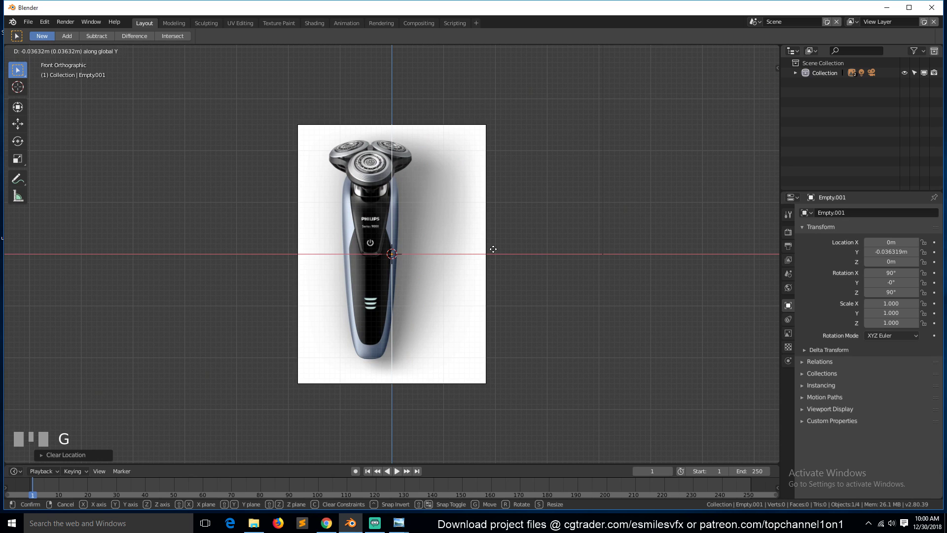
right_click(479, 253)
In front view, move the side reference image along X to about -0.41 m, onto the shaver's centre line.
key(KP_1)
key(g)
key(x)
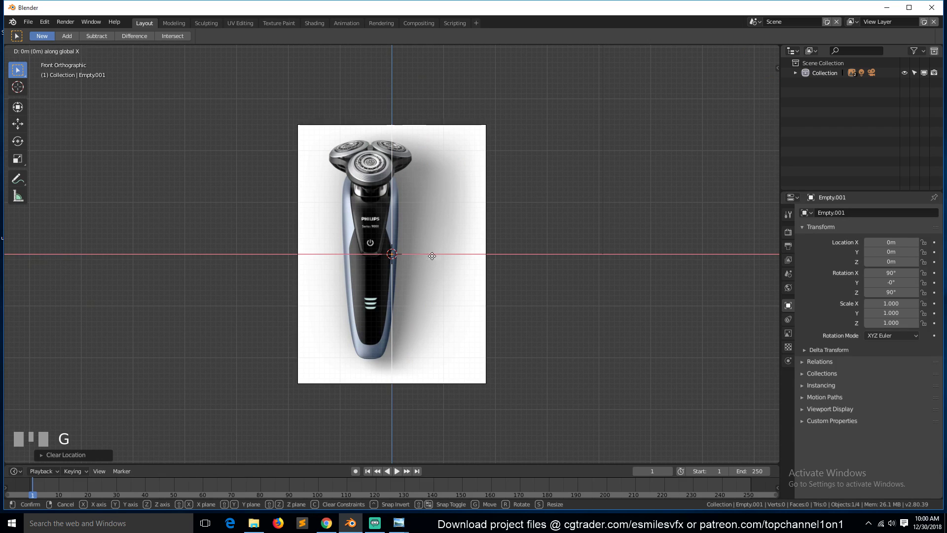
click(478, 255)
Examine the crossed reference images in perspective from several angles, along with the side image's display settings.
key(grave)
middle_drag(480, 250, 576, 222)
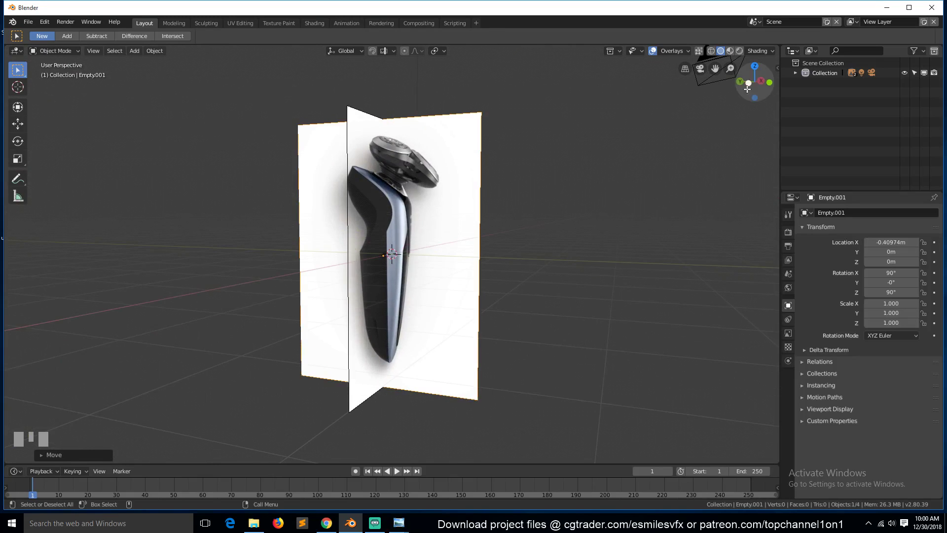
key(grave)
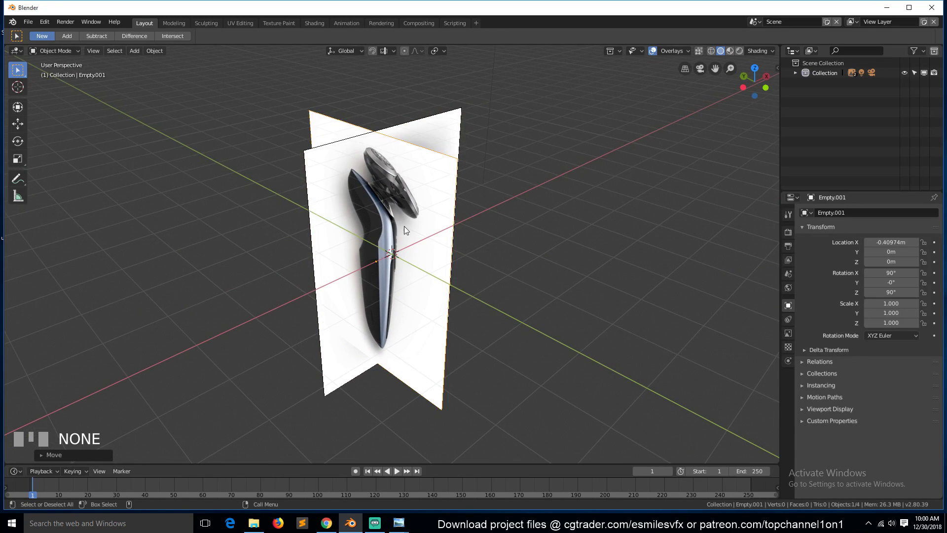
key(grave)
middle_drag(365, 227, 421, 207)
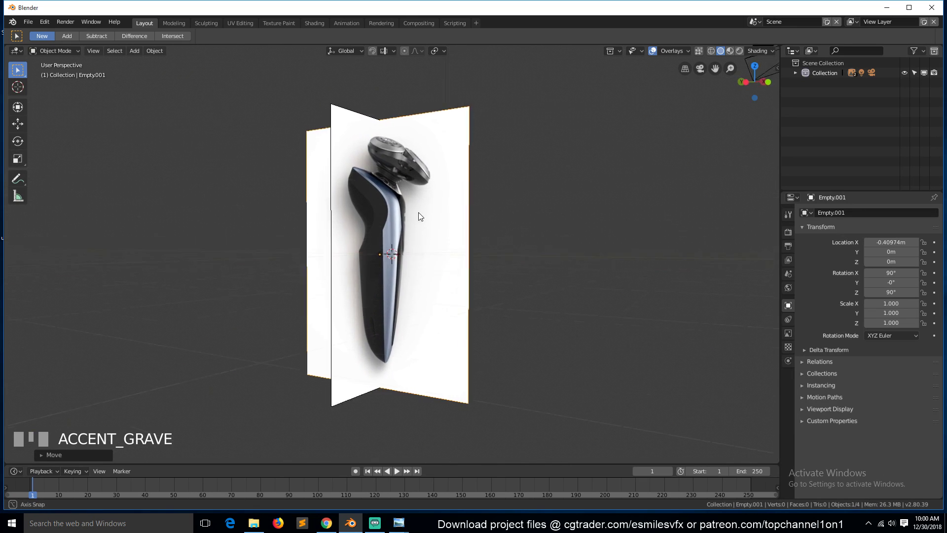
middle_drag(422, 209, 318, 183)
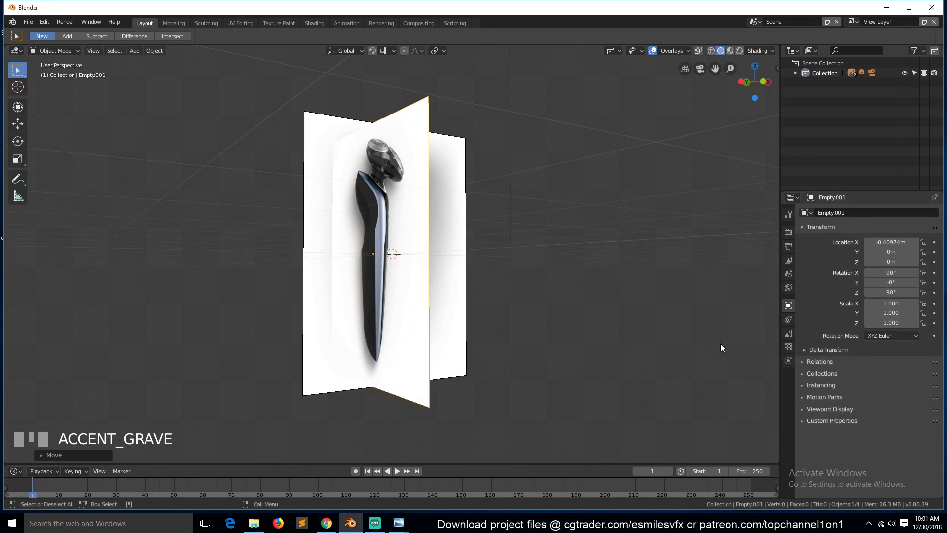
click(788, 333)
scroll(866, 383, up, 1)
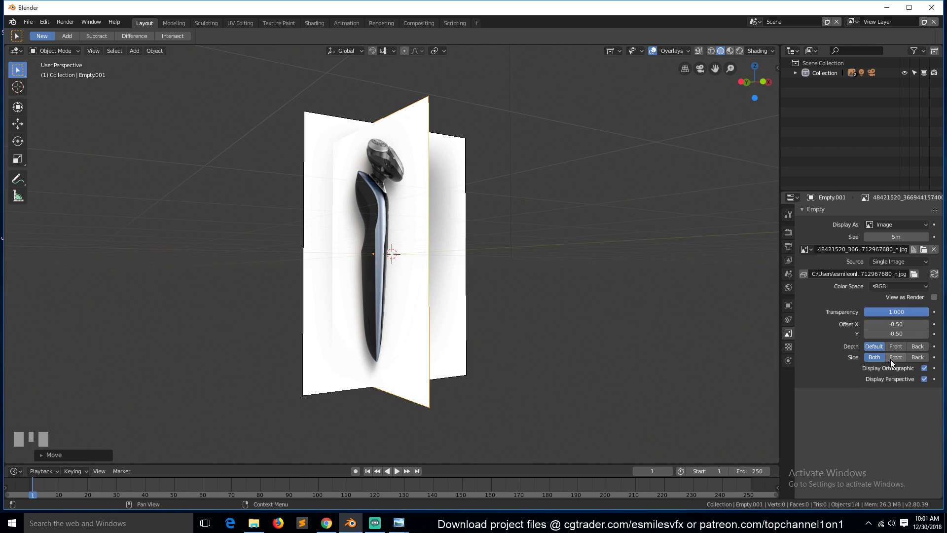
Select the front reference image and compare how both images line up in the front and right orthographic views.
key(grave)
mouse_move(319, 223)
middle_down()
mouse_move(326, 233)
mouse_move(499, 290)
mouse_move(471, 250)
mouse_move(379, 248)
mouse_move(211, 221)
mouse_move(273, 199)
mouse_move(277, 207)
mouse_move(161, 206)
mouse_move(176, 281)
mouse_move(213, 245)
mouse_move(261, 224)
mouse_move(349, 216)
mouse_move(286, 224)
mouse_move(323, 210)
mouse_move(301, 206)
mouse_move(321, 192)
mouse_move(302, 203)
mouse_move(320, 219)
middle_up()
click(469, 249)
key(grave)
key(KP_1)
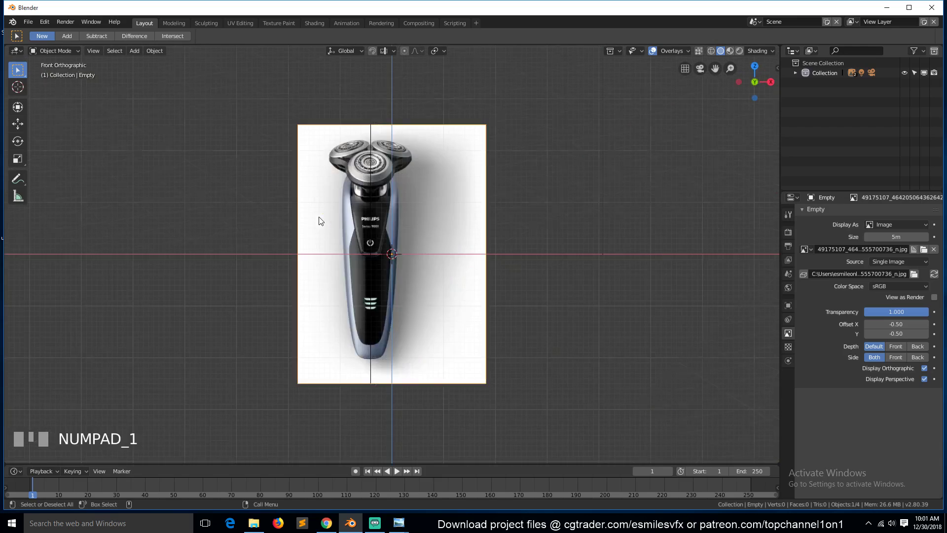
key(KP_3)
key(KP_1)
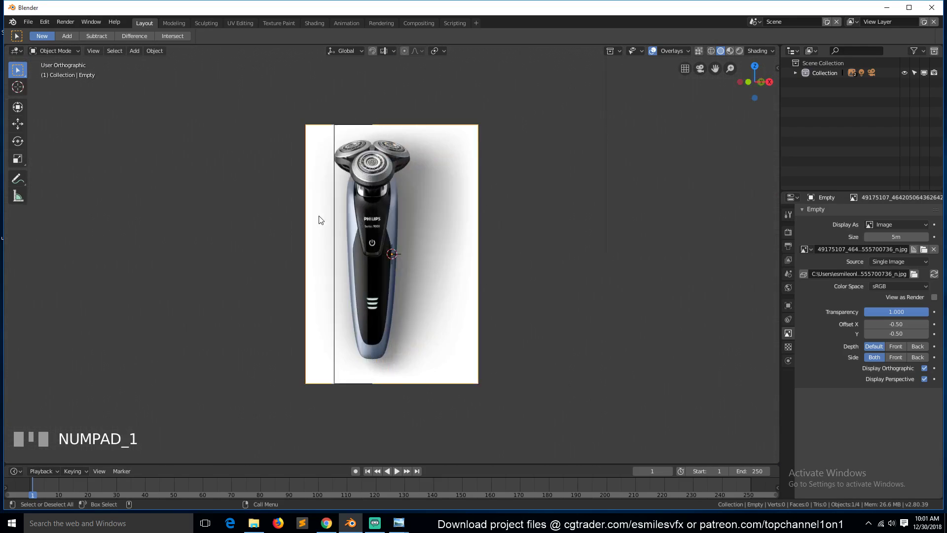
key(KP_3)
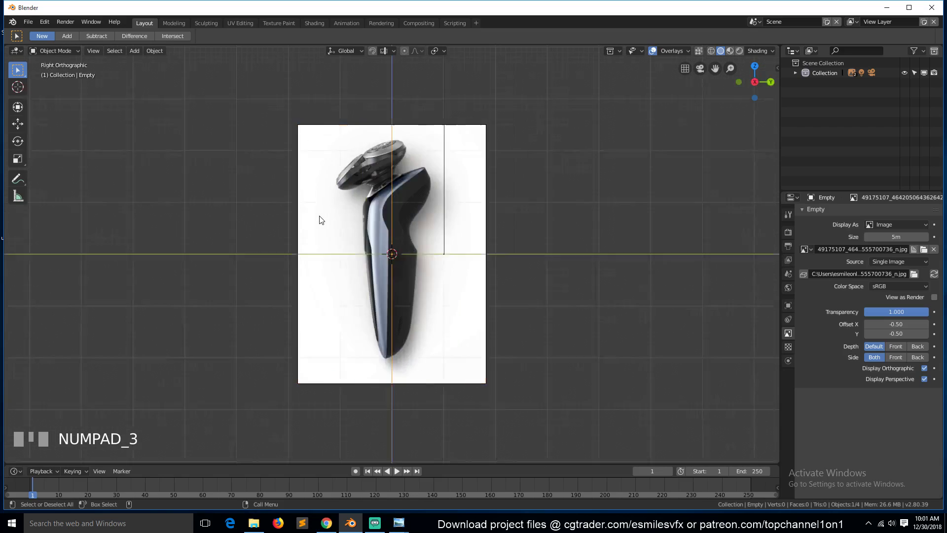
key(KP_1)
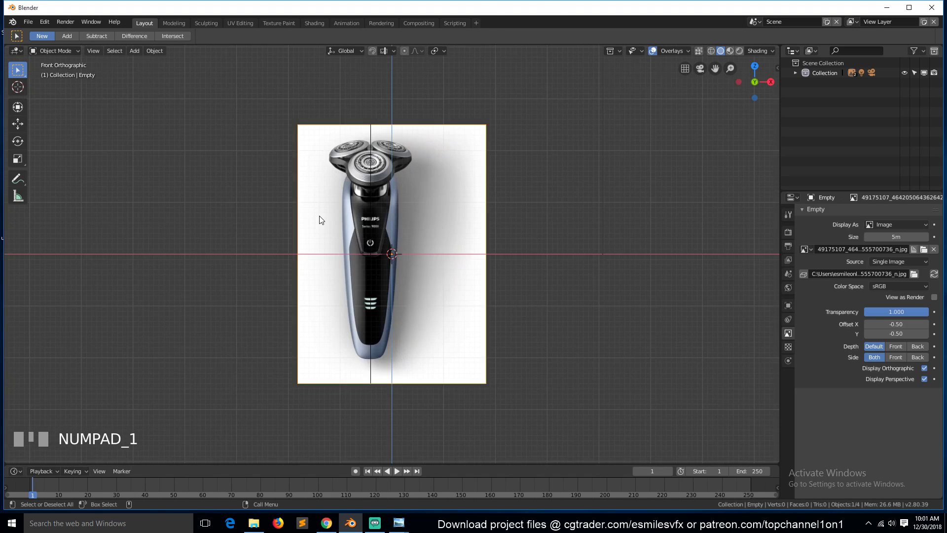
Compare the reference images in the front and right orthographic views and check where the shaver body sits relative to the world origin.
key(KP_3)
key(KP_1)
key(KP_3)
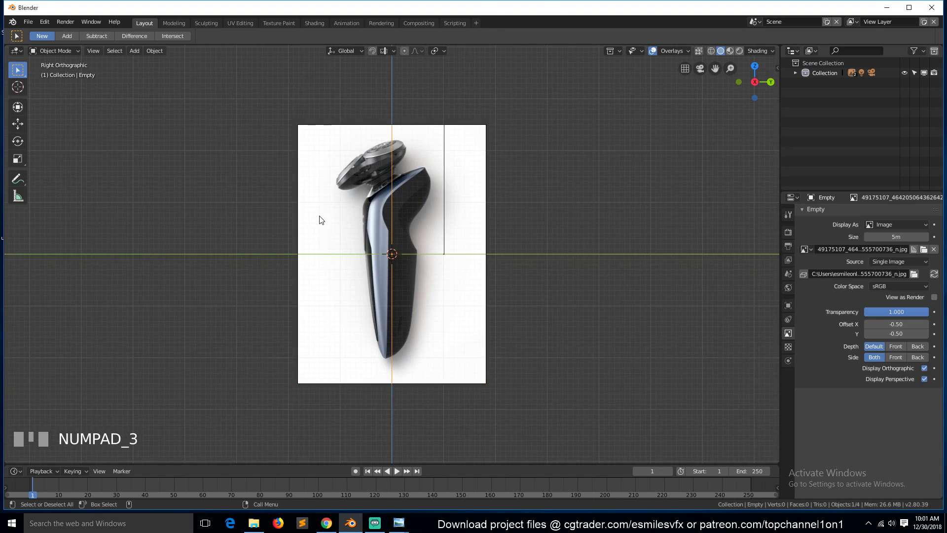
key(KP_1)
key(KP_3)
key(KP_1)
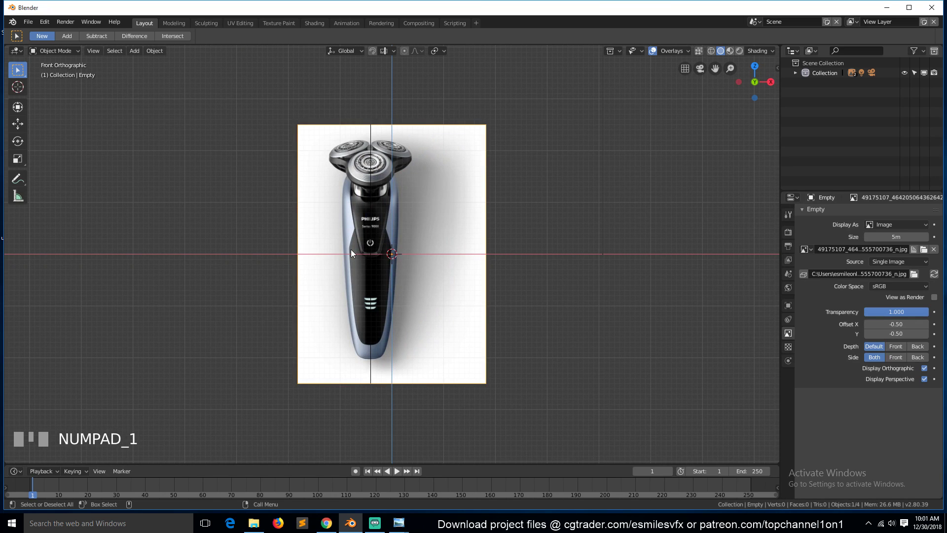
scroll(351, 250, up, 5)
drag(715, 68, 739, 11)
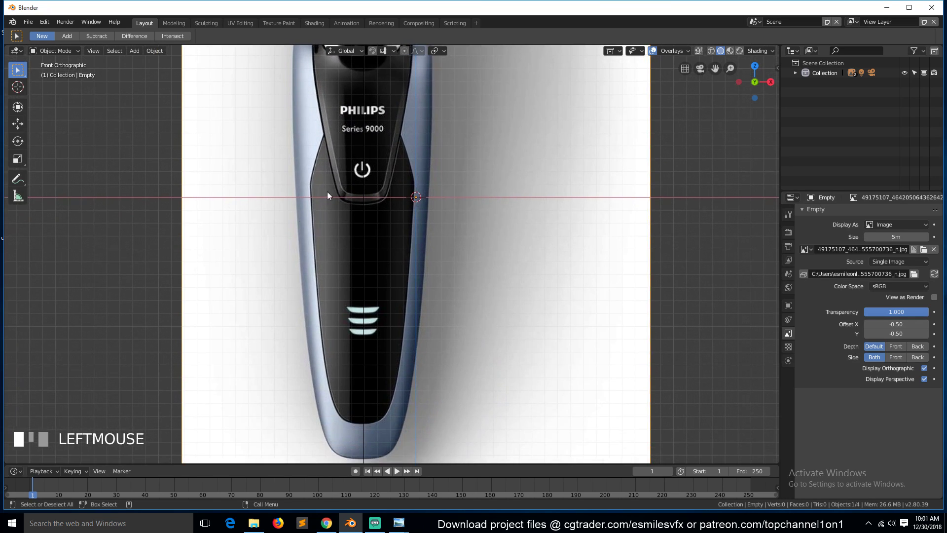
scroll(382, 259, down, 4)
scroll(383, 260, up, 3)
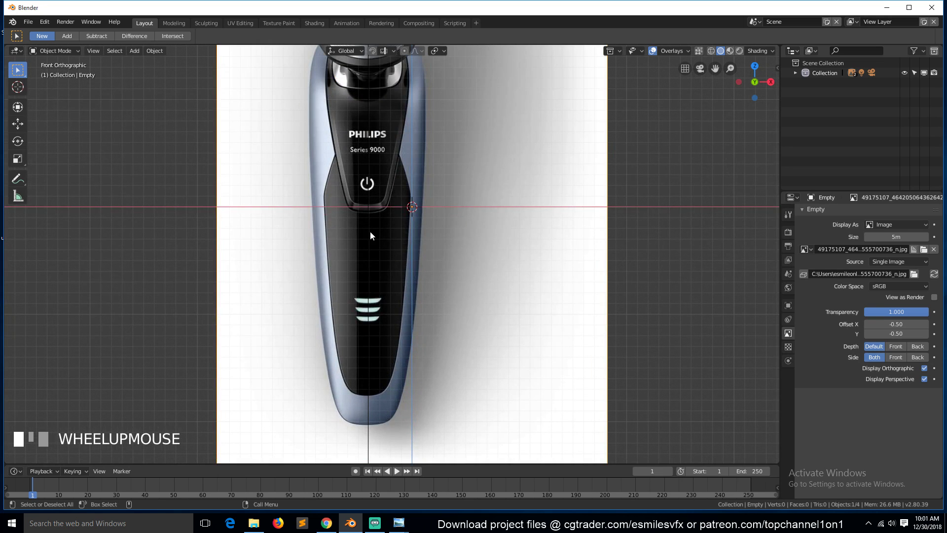
Add a plane mesh to the scene and clear its location so it sits at the world origin.
key(shift+a)
mouse_move(366, 229)
click(400, 231)
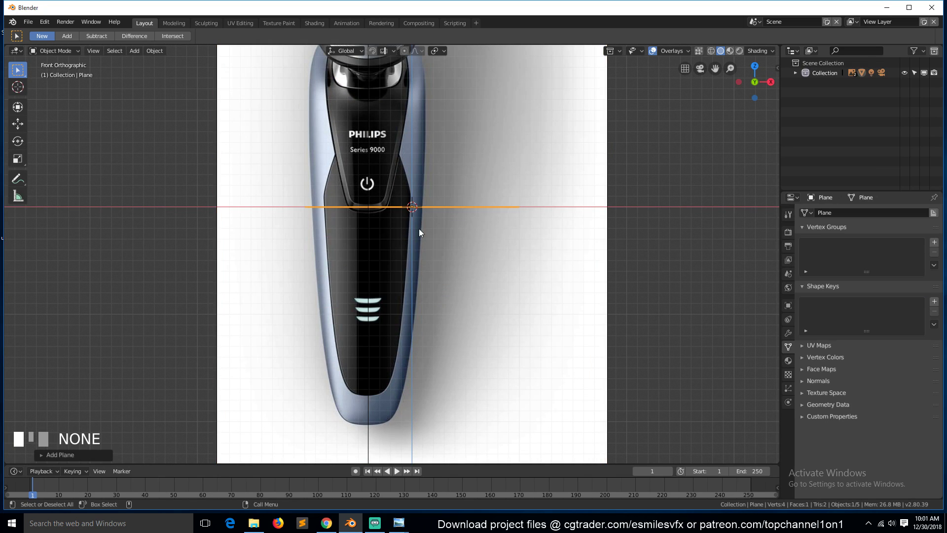
key(alt+g)
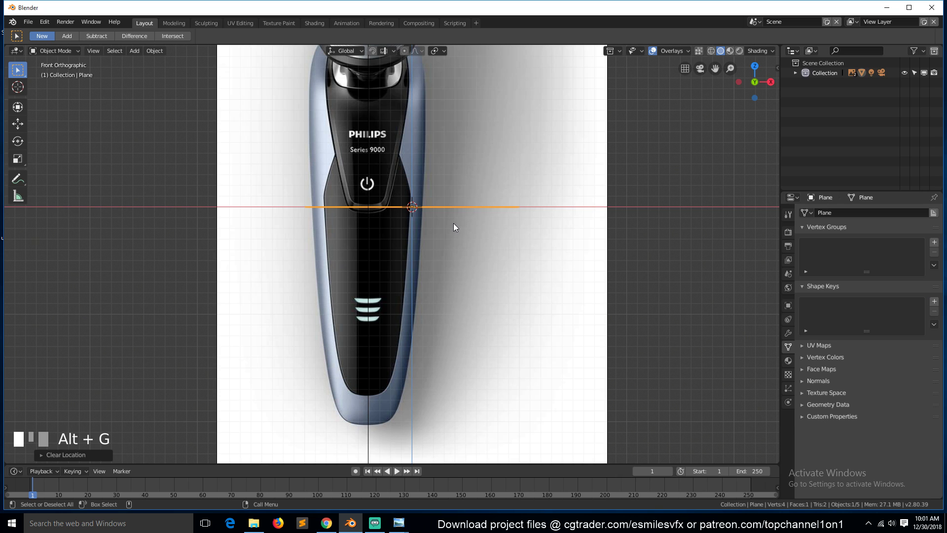
Select both reference images and, in front view, move them about 0.4 m along X to centre the shaver on the world Z axis.
click(357, 202)
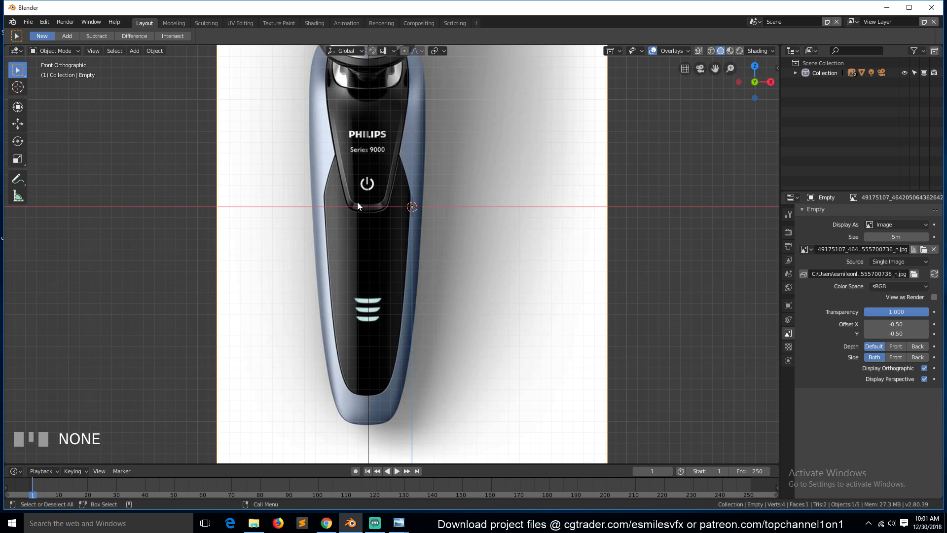
shift+click(327, 227)
scroll(344, 199, down, 4)
key(grave)
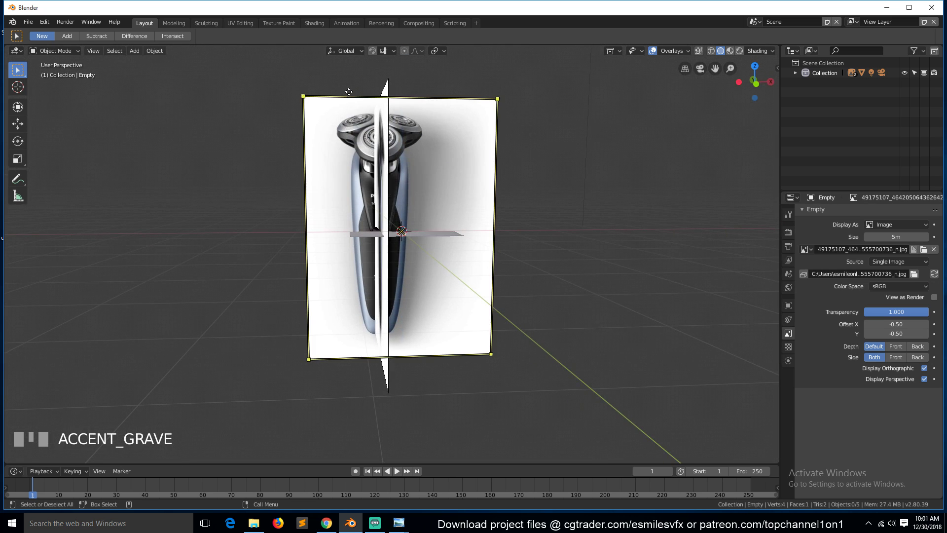
key(b)
drag(347, 89, 396, 127)
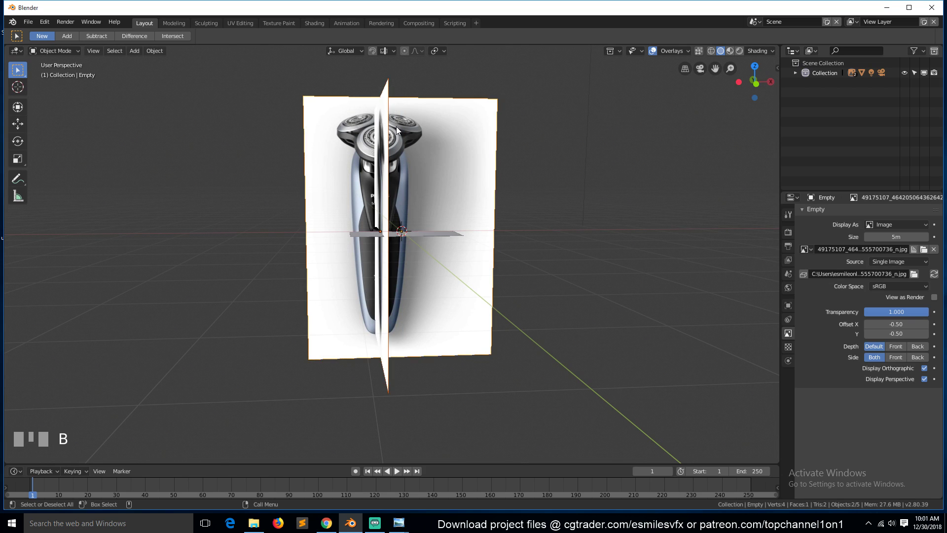
key(KP_1)
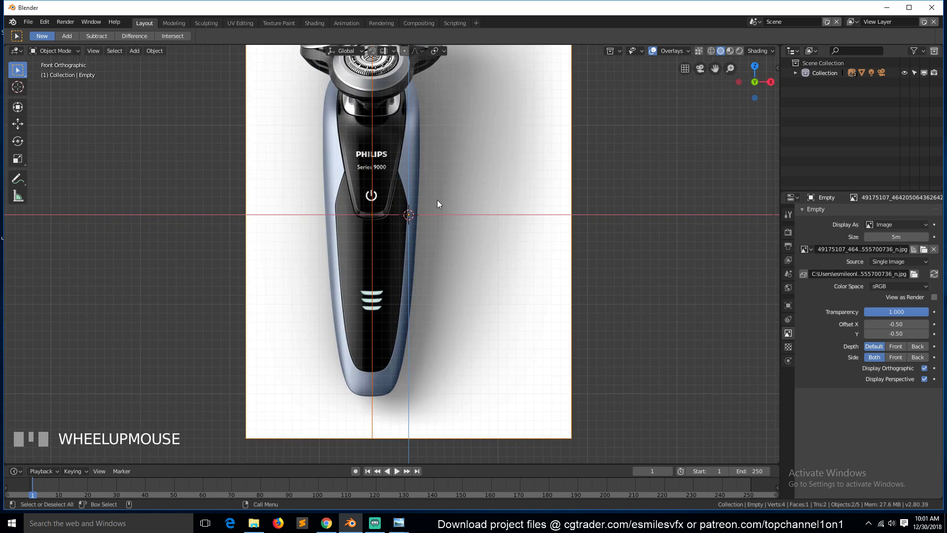
key(g)
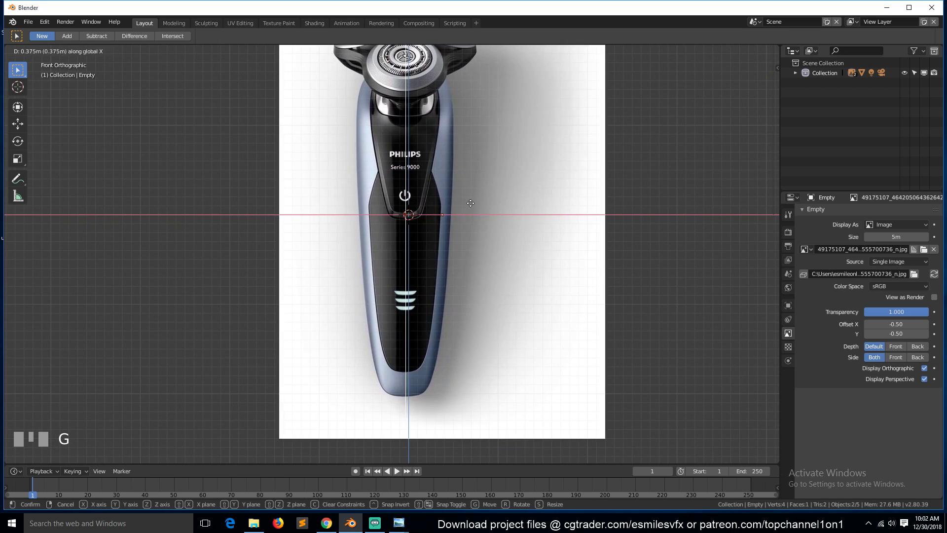
click(469, 207)
Select the plane, clear its location and rotate it 90 degrees about the X axis so it stands upright facing the front view.
middle_drag(469, 206, 445, 249)
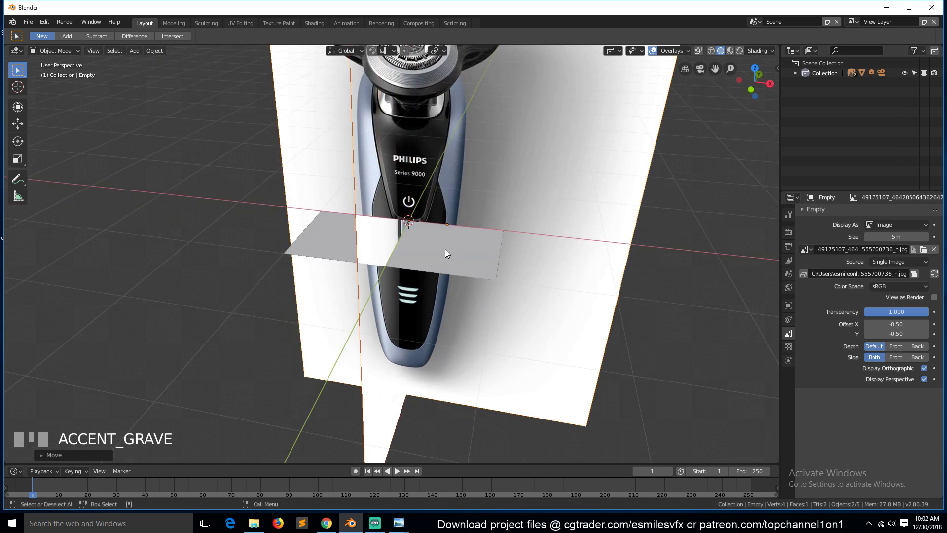
click(448, 252)
key(alt+h)
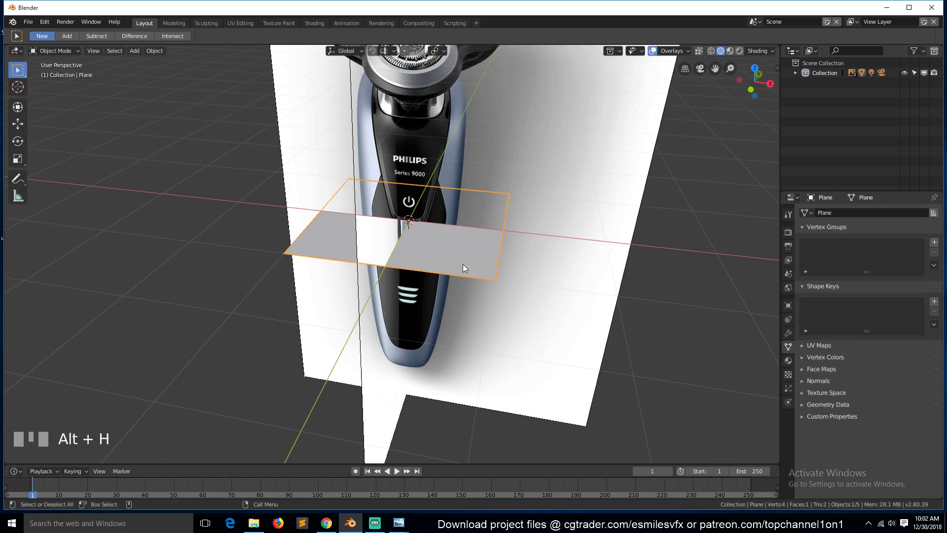
key(alt+g)
key(KP_1)
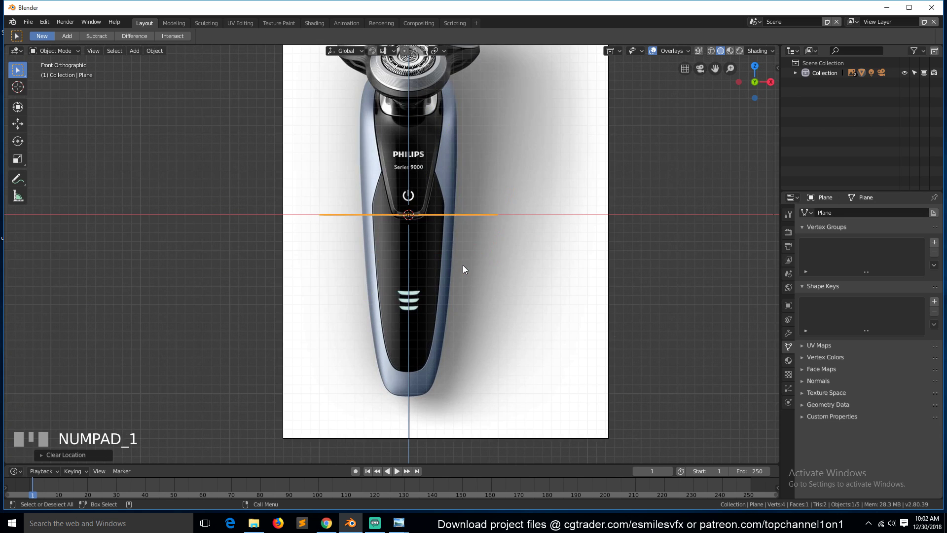
text(rx90)
click(462, 265)
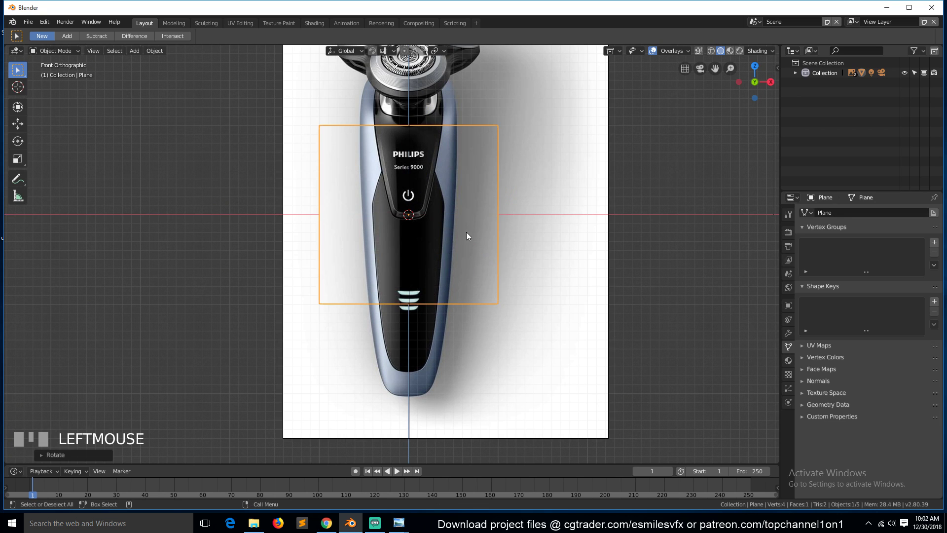
Move the upright plane along Y so it stands in front of the front reference image.
key(grave)
middle_drag(466, 232, 422, 268)
key(g)
key(y)
click(423, 277)
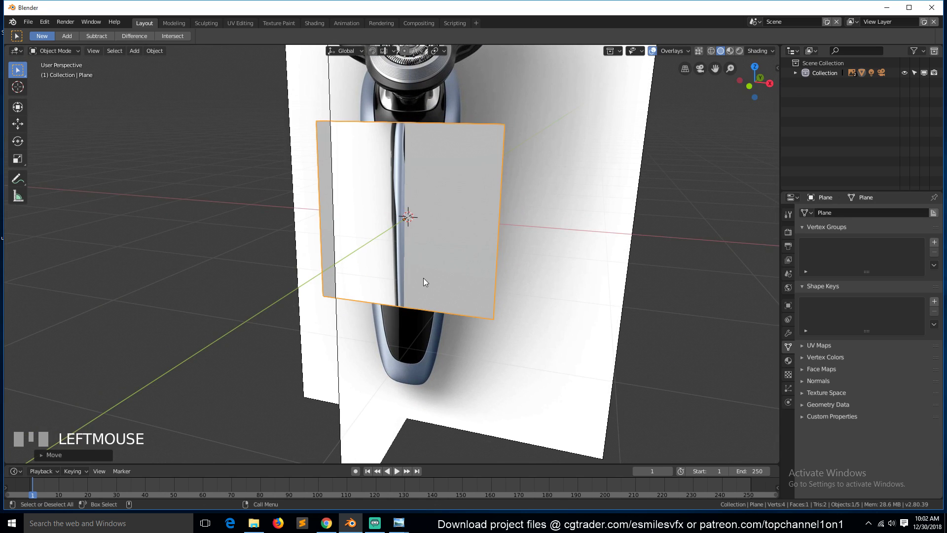
In front view, set the viewport's solid shading colour to Random and enable Cavity.
key(KP_1)
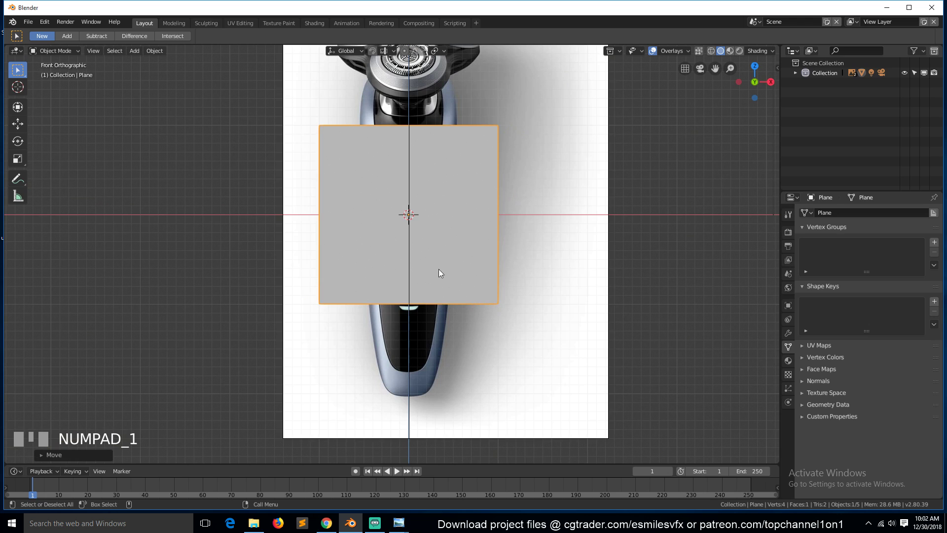
click(772, 51)
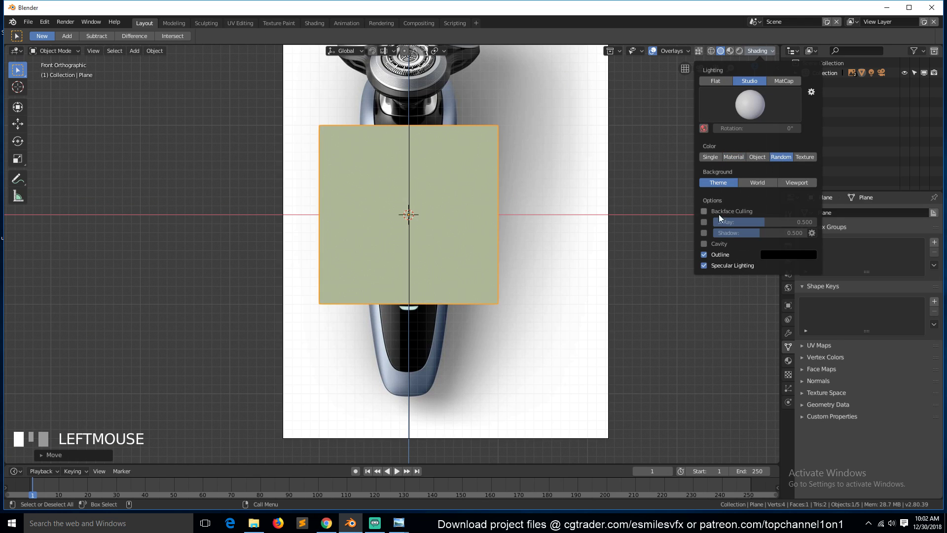
click(701, 245)
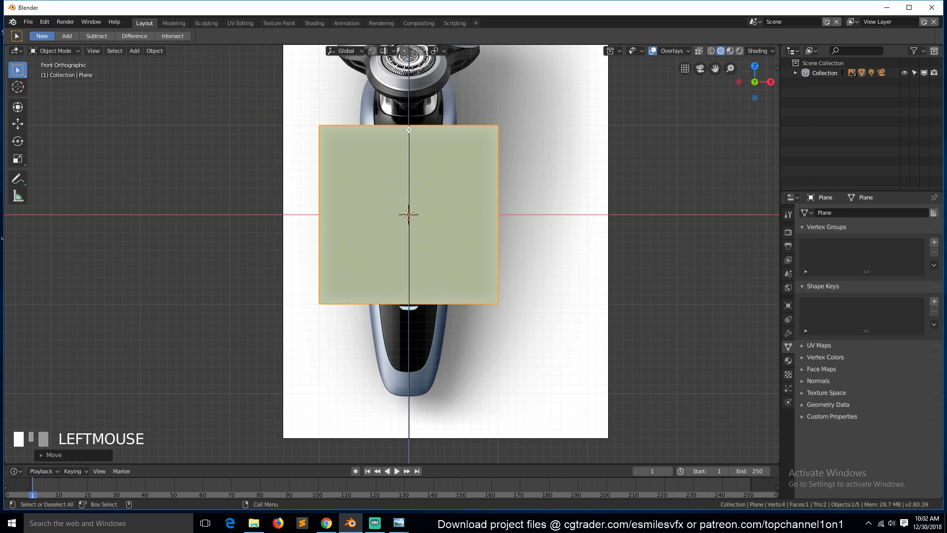
In Edit Mode, add a centred vertical loop cut that splits the plane along the shaver's centre line.
key(Tab)
key(ctrl+r)
right_click(383, 129)
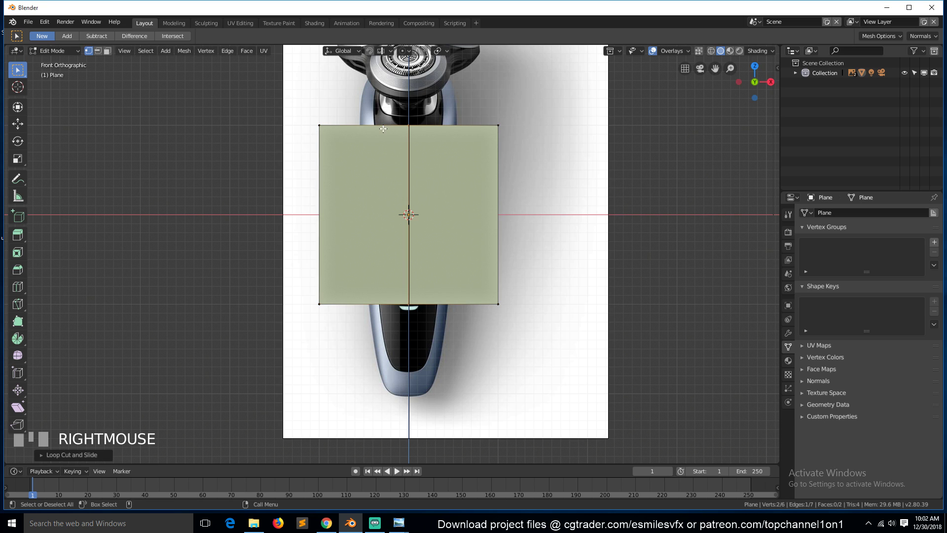
Delete the outer edge on the plane's negative X side so only the positive X half remains, and return to Object Mode.
key(grave)
key(grave)
alt+click(314, 152)
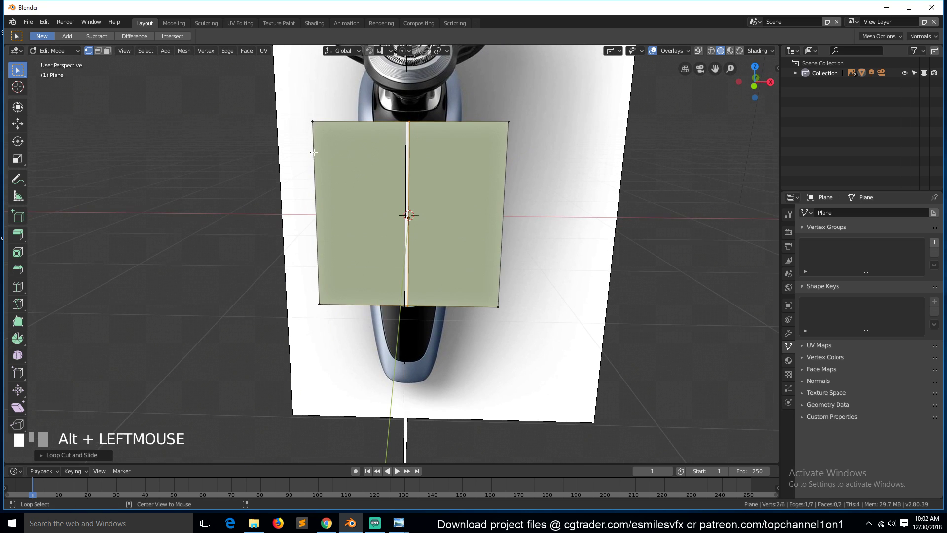
key(x)
click(312, 149)
key(Tab)
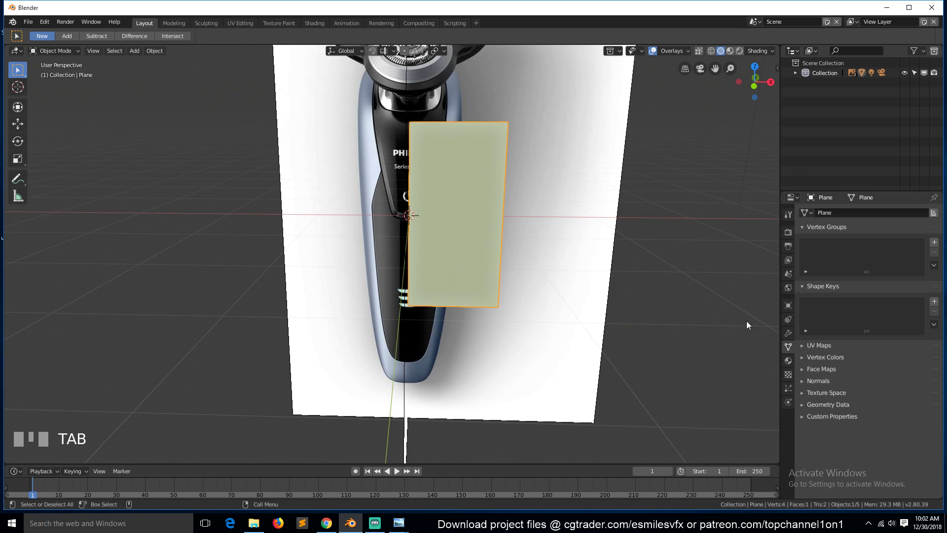
Add a Mirror modifier on the X axis to the half plane, removing the mistakenly added Multiresolution modifier.
click(788, 333)
click(881, 213)
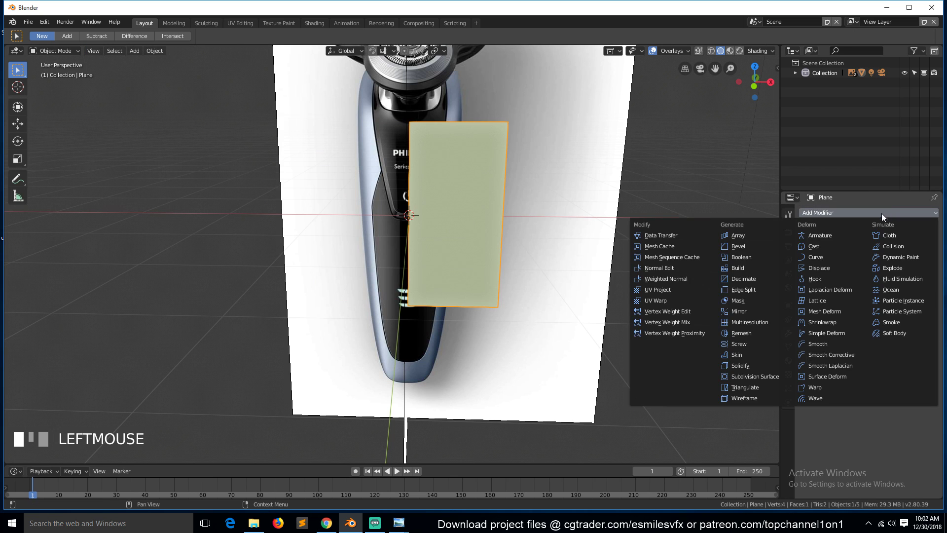
click(773, 321)
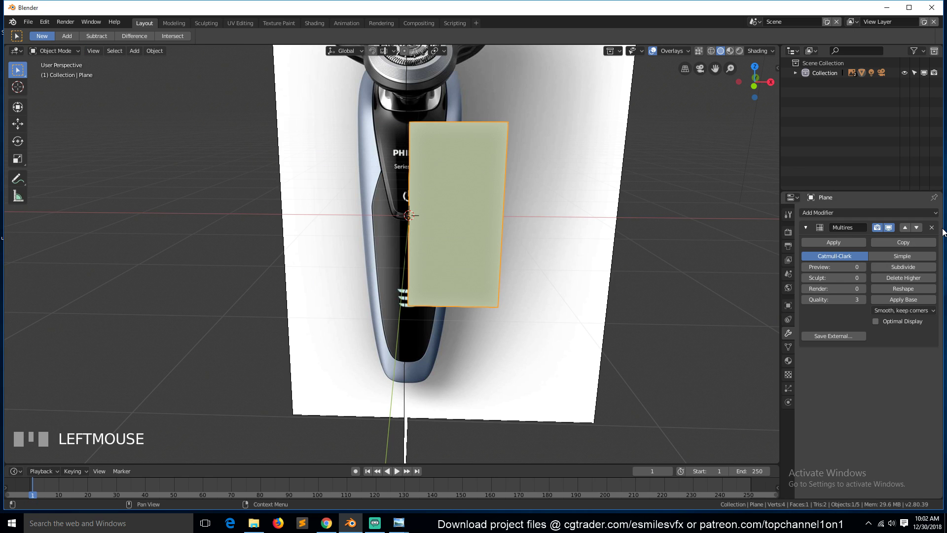
click(931, 228)
click(834, 212)
click(736, 306)
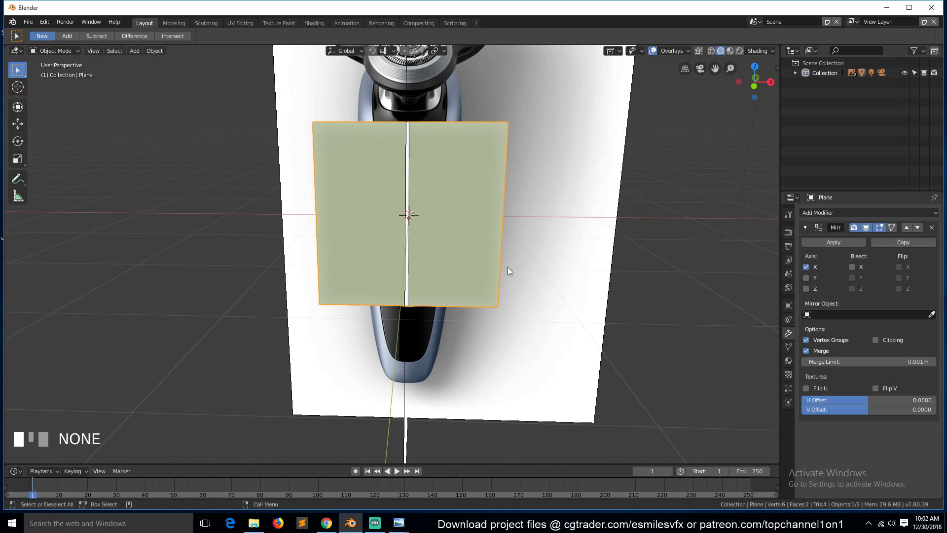
Enter Edit Mode on the mirrored plane and show it in wireframe shading over the shaver in front view.
middle_drag(478, 249, 541, 230)
key(Tab)
middle_drag(441, 236, 399, 239)
key(KP_1)
key(z)
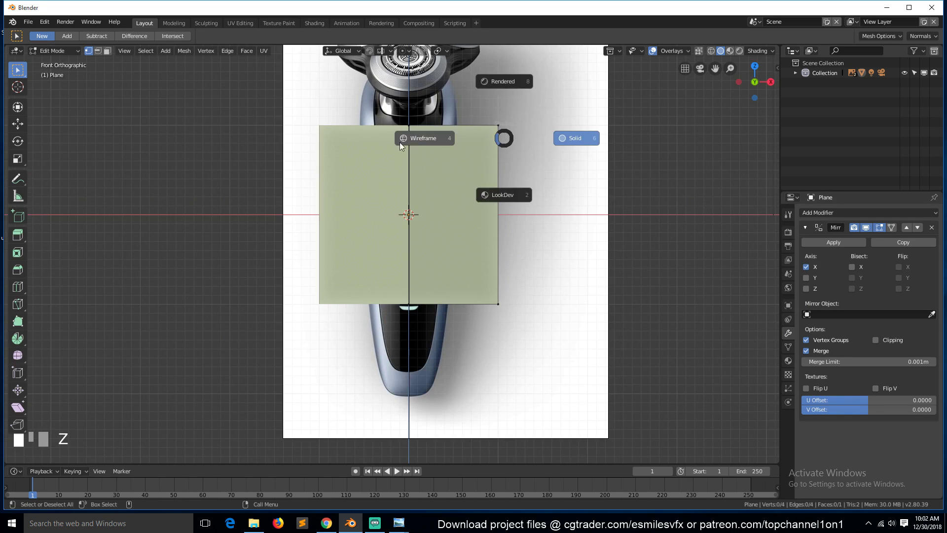
click(420, 139)
scroll(478, 160, up, 2)
scroll(487, 167, down, 1)
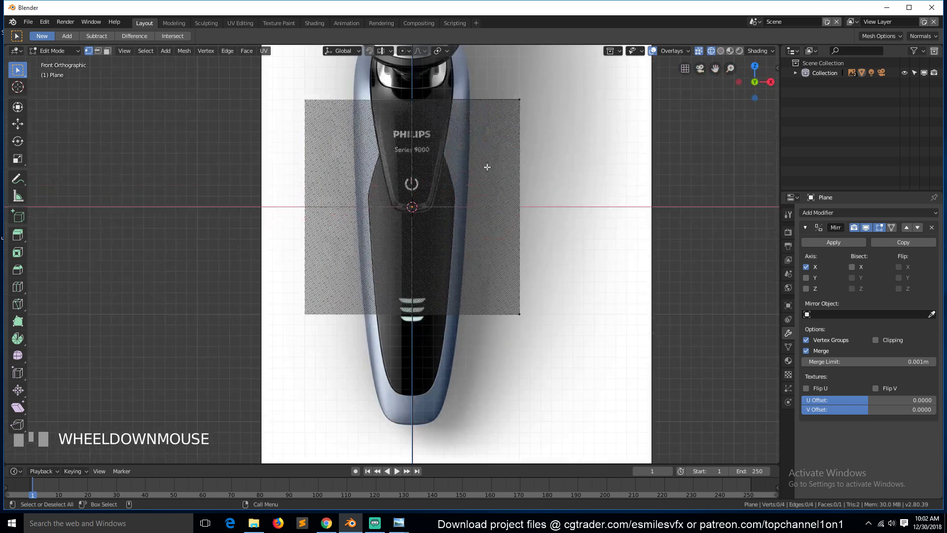
Move the plane's outer edge along X onto the shaver's side outline, and pull its lower corner further in to follow the taper.
click(518, 100)
shift+click(514, 325)
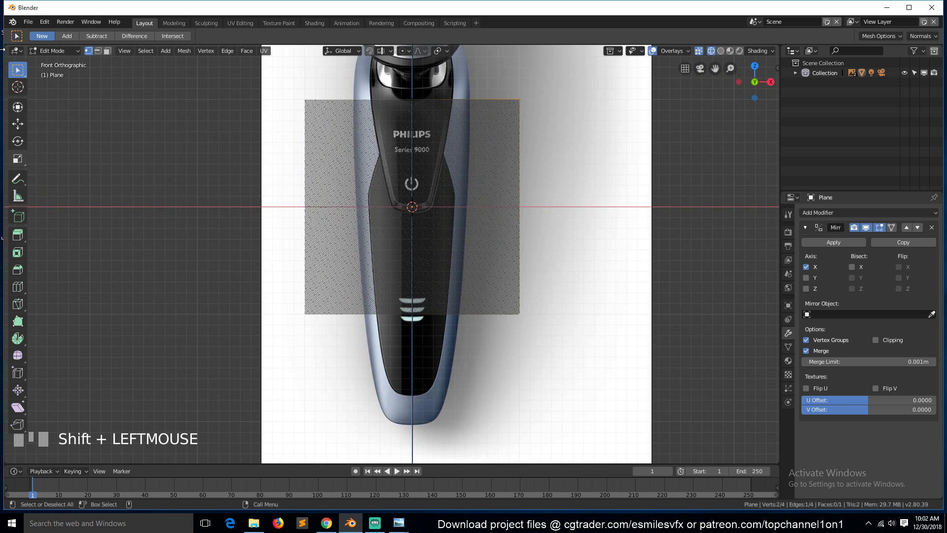
click(24, 122)
drag(555, 212, 509, 194)
click(482, 312)
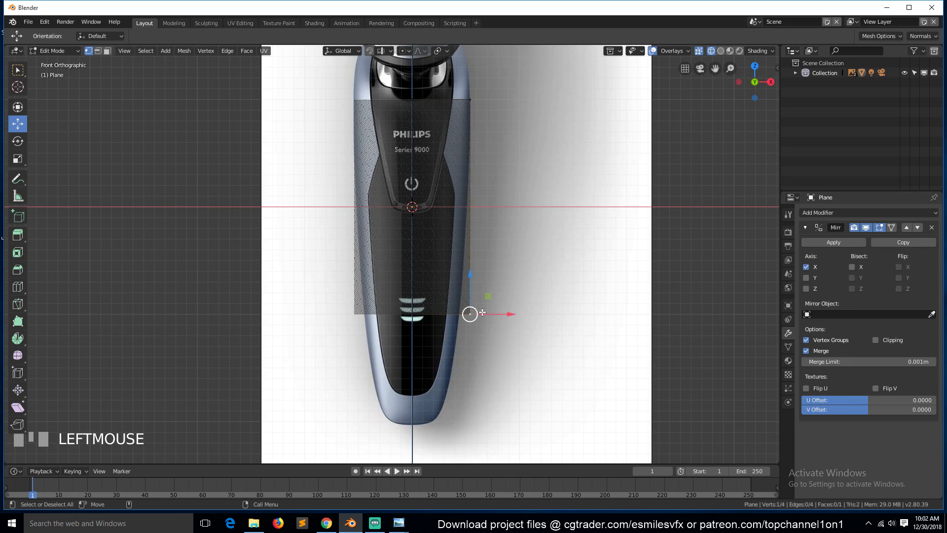
drag(509, 309, 492, 317)
Add a centred horizontal loop cut across the plane and shift its outer vertex along X onto the shaver's side outline.
key(ctrl+r)
click(460, 205)
right_click(462, 206)
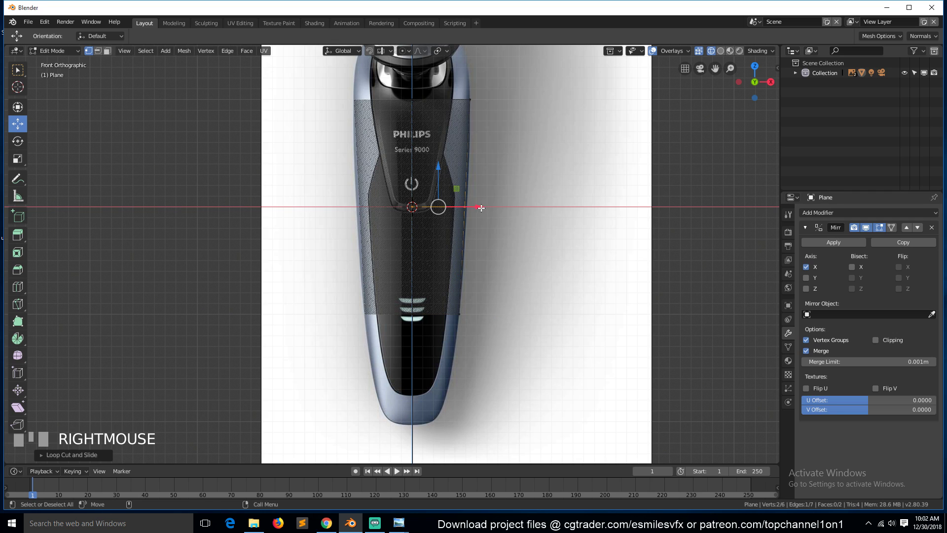
key(alt+a)
click(468, 208)
drag(498, 207, 499, 210)
Select the plane's bottom edge and extrude it down along Z to the base of the shaver.
click(401, 319)
click(455, 316)
shift+click(460, 316)
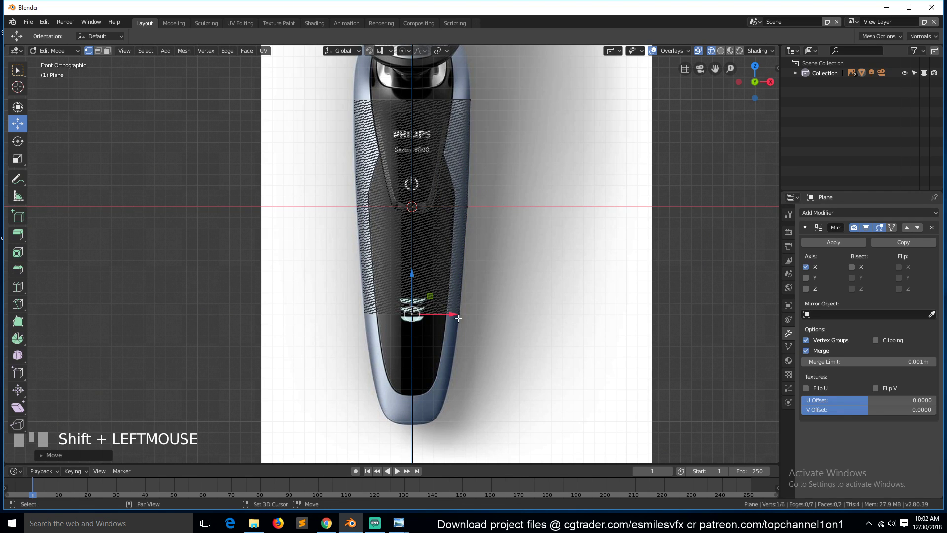
shift+click(472, 310)
key(e)
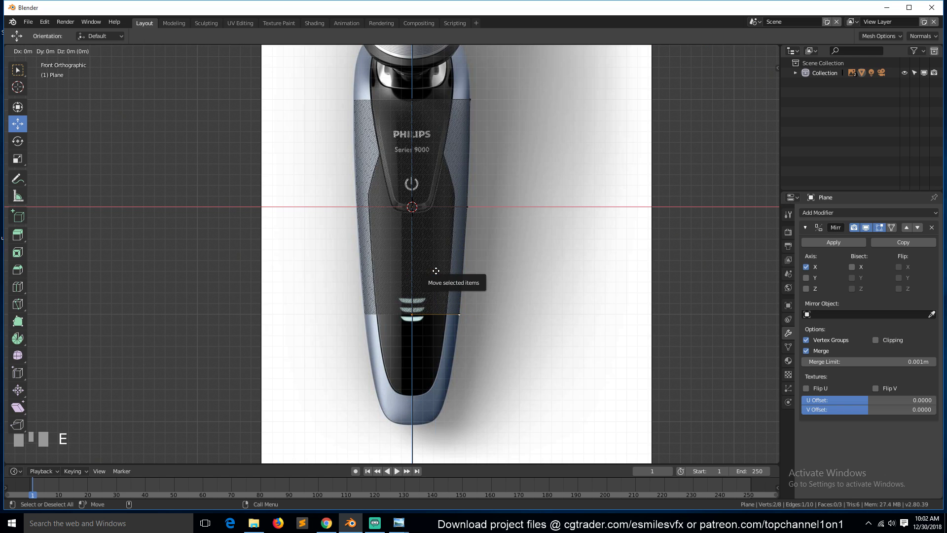
key(z)
click(443, 380)
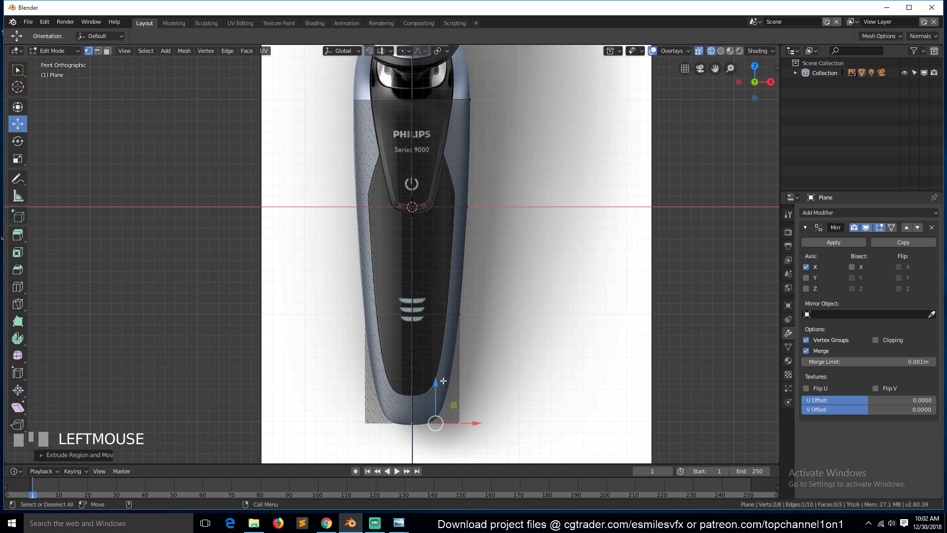
drag(434, 382, 436, 388)
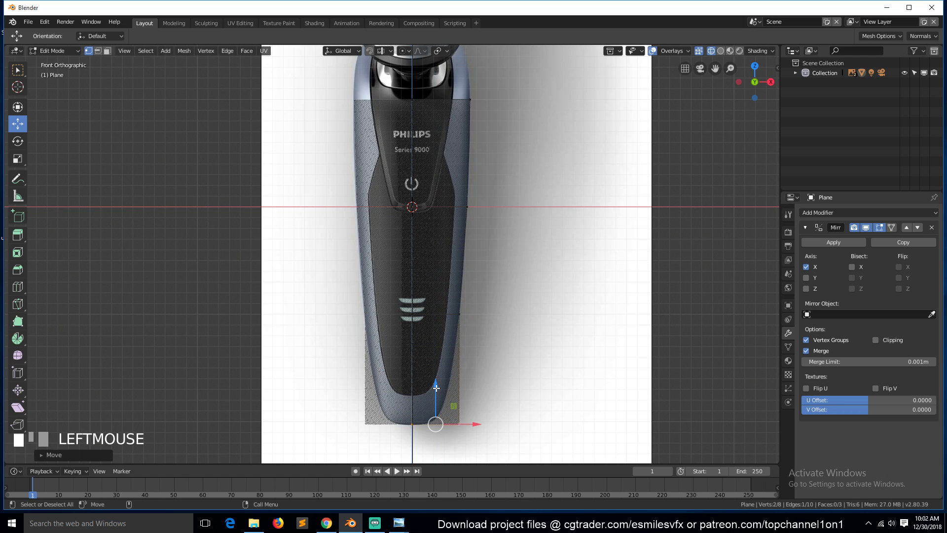
Move the bottom outer vertex of the plane inward and up onto the rounded corner at the shaver's base.
key(alt+a)
click(468, 422)
key(g)
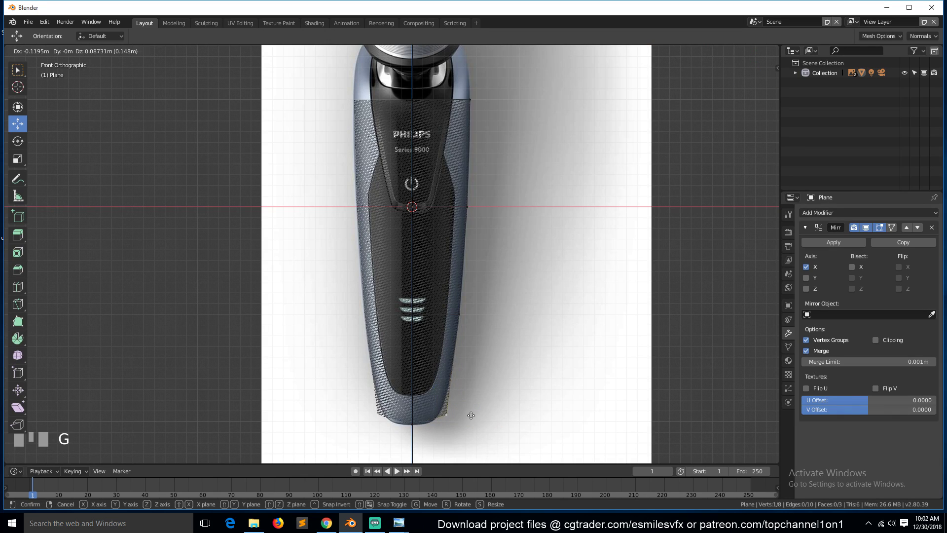
click(462, 414)
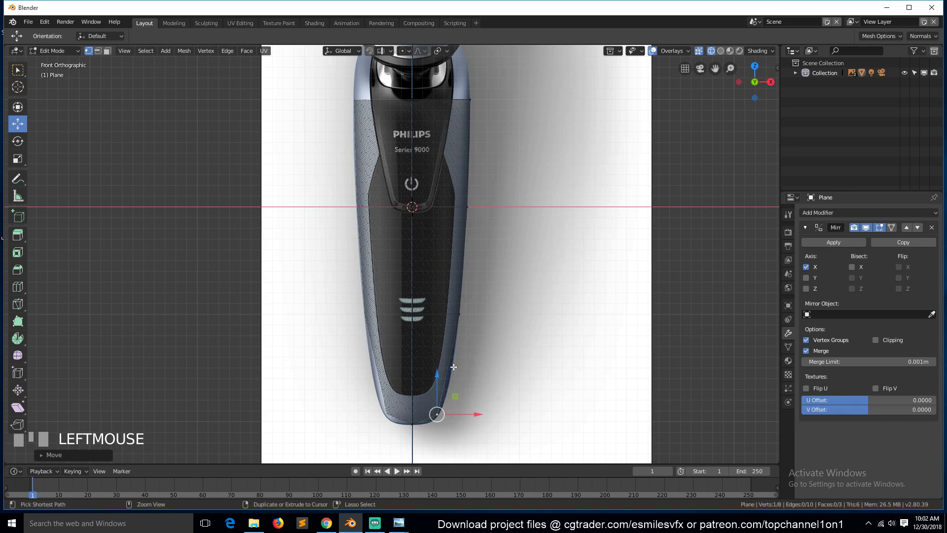
Add a horizontal loop cut across the plane's lowest section and move its outer vertex along X toward the shaver's side outline.
key(ctrl+r)
click(448, 357)
click(450, 367)
key(alt+a)
click(454, 370)
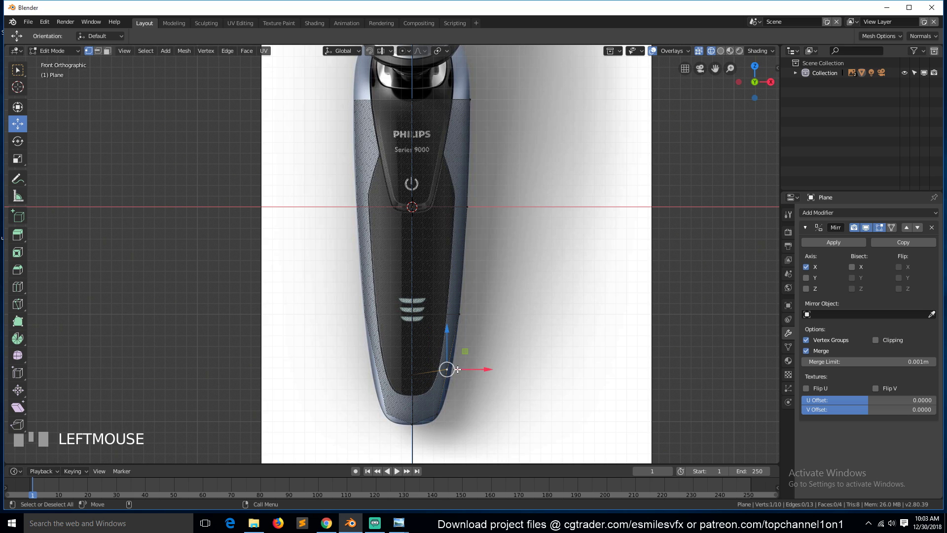
drag(475, 372, 416, 389)
click(434, 422)
click(415, 421)
Extrude the plane's top edge up along Z behind the shaver head and move its outer vertex inward along X.
scroll(474, 203, down, 3)
click(434, 166)
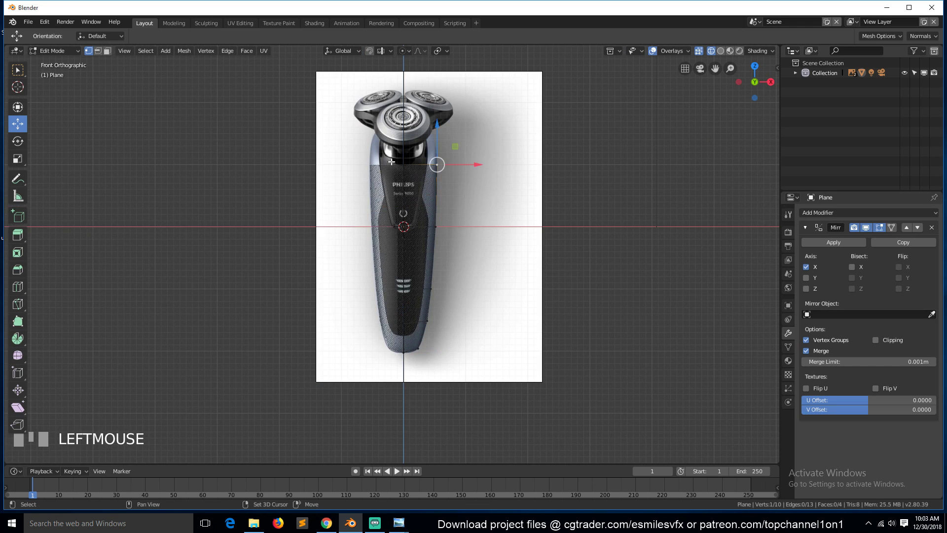
shift+click(404, 165)
key(KP_Decimal)
scroll(409, 153, down, 6)
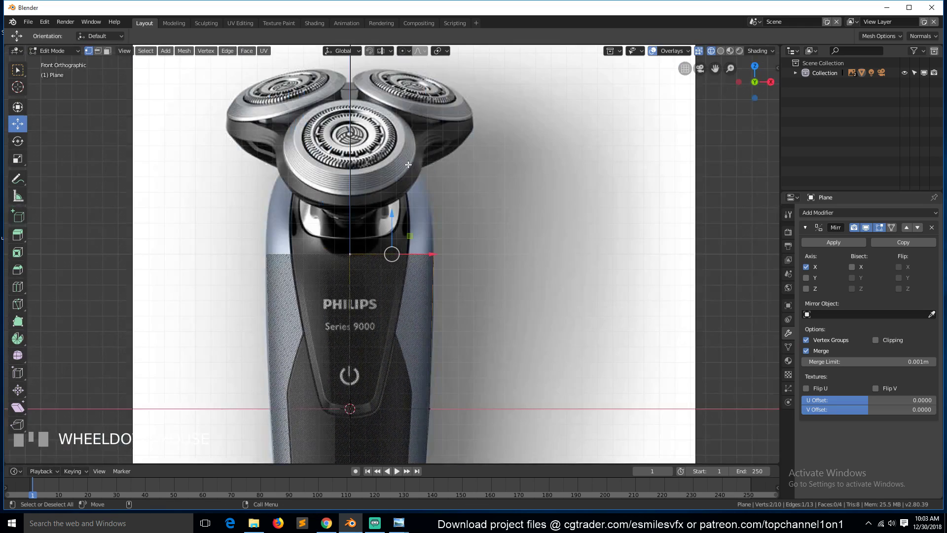
key(e)
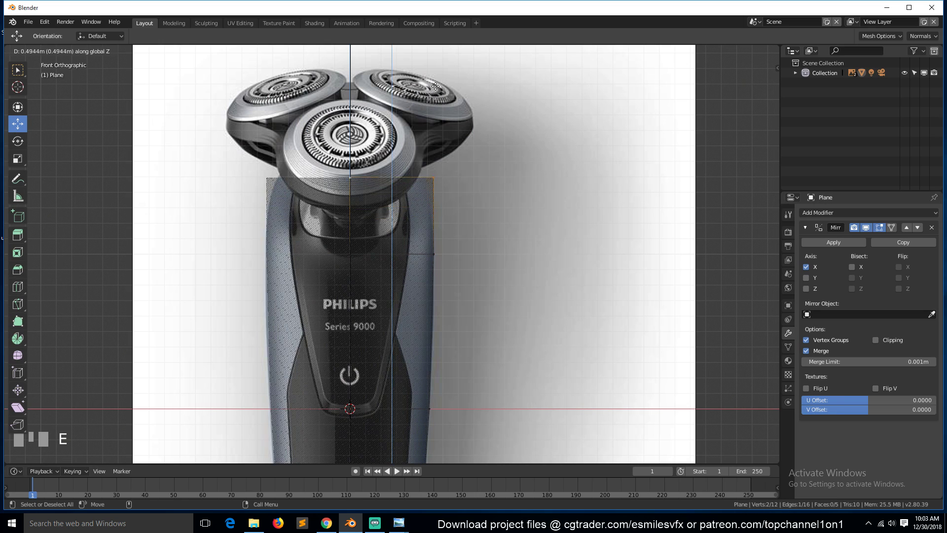
click(437, 74)
click(445, 162)
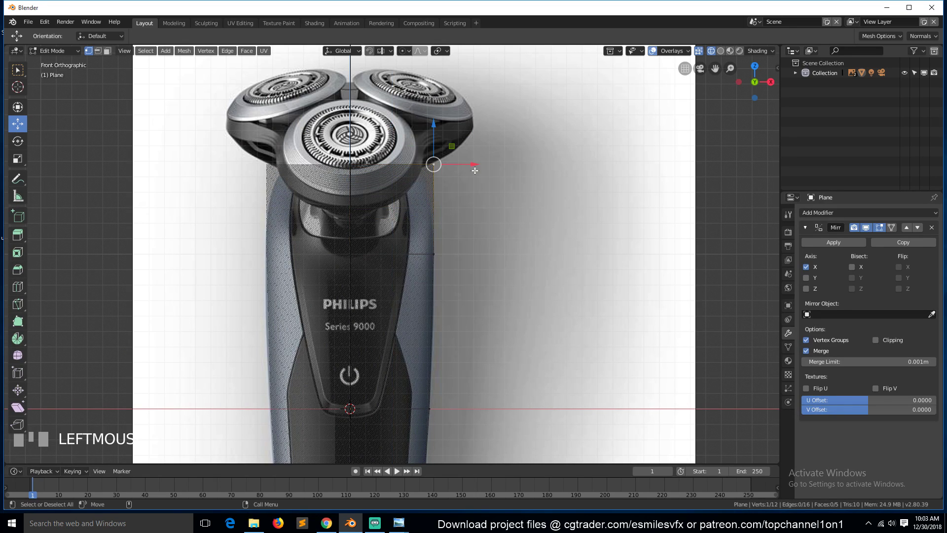
drag(473, 165, 463, 161)
In right view, move the plane's top edge back along Y to the blue trim's upper tip and the shoulder edge forward.
key(KP_3)
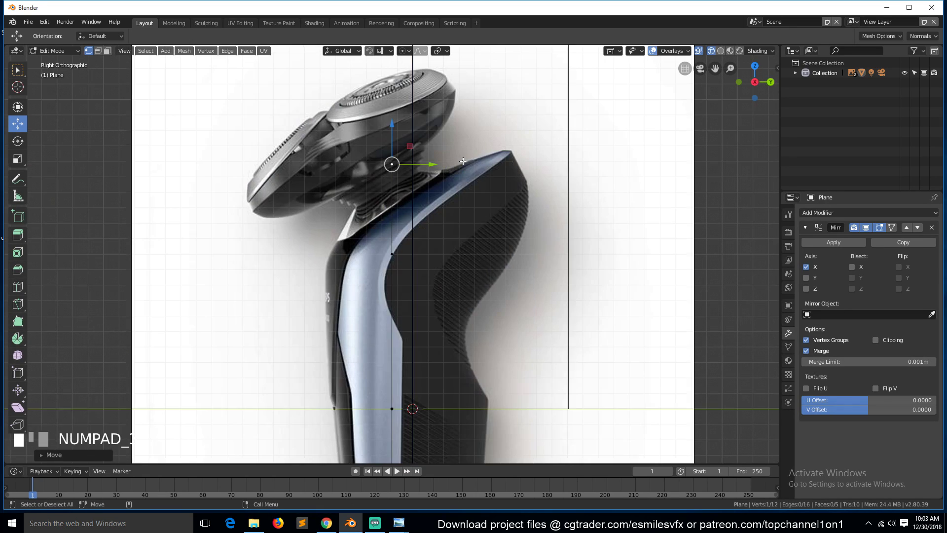
scroll(463, 161, down, 5)
key(a)
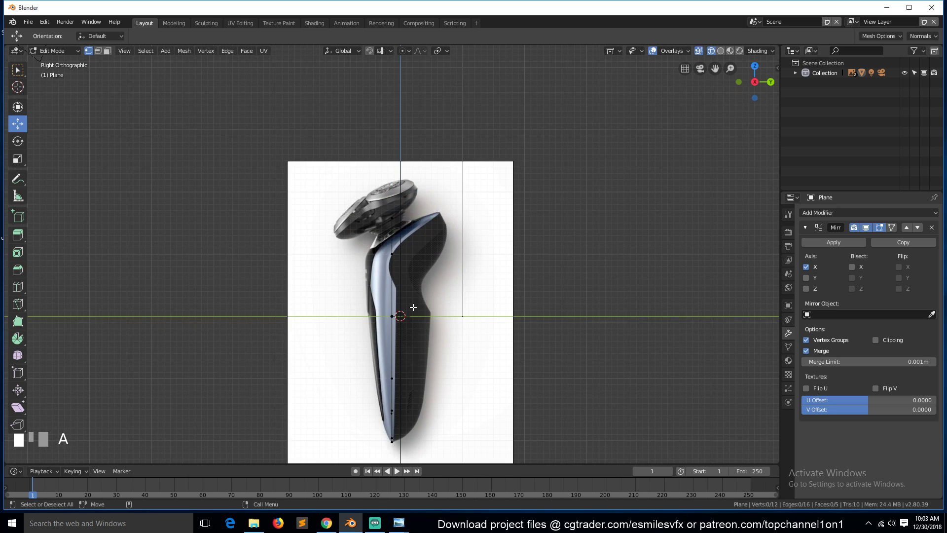
key(z)
click(331, 250)
key(b)
drag(369, 188, 455, 219)
key(a)
key(b)
drag(366, 242, 408, 244)
scroll(469, 185, up, 4)
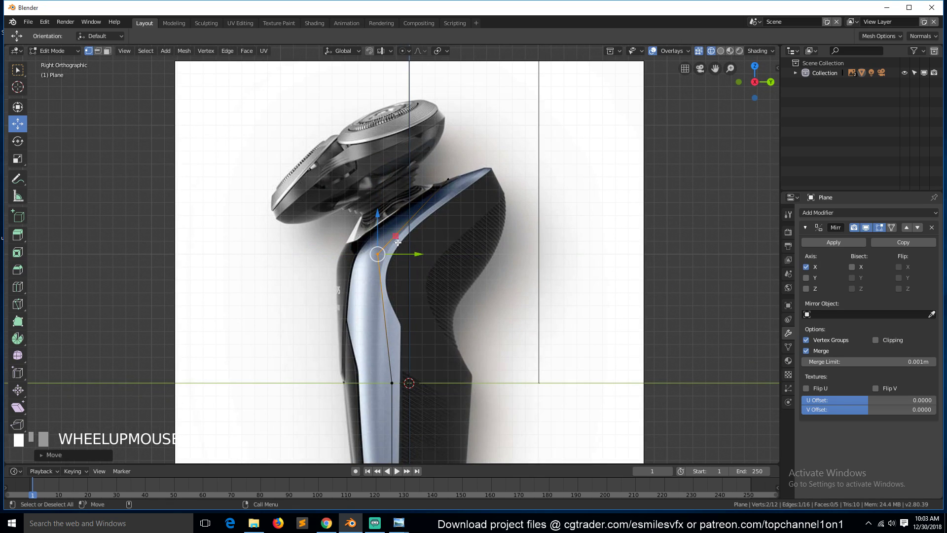
Refine the top and shoulder edges along Y in right view so they follow the blue trim's rear boundary.
key(KP_1)
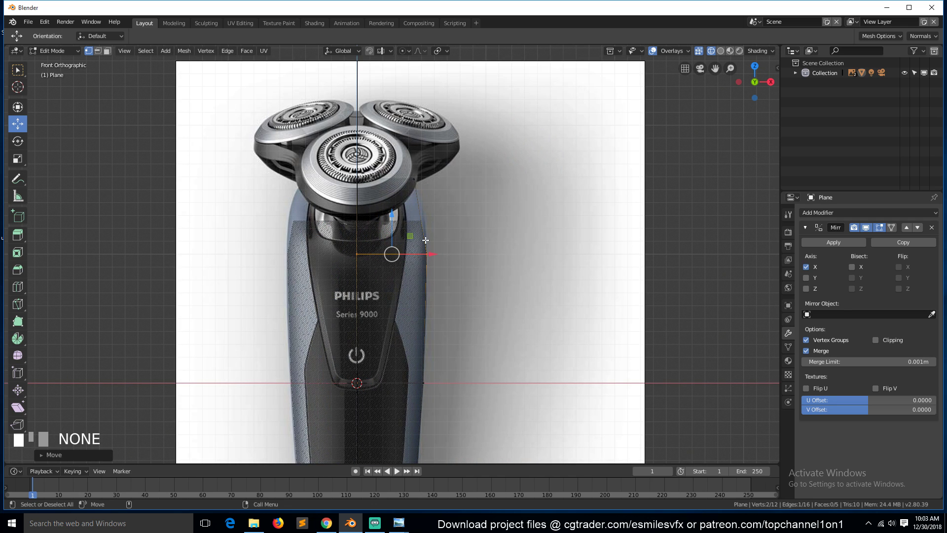
key(KP_3)
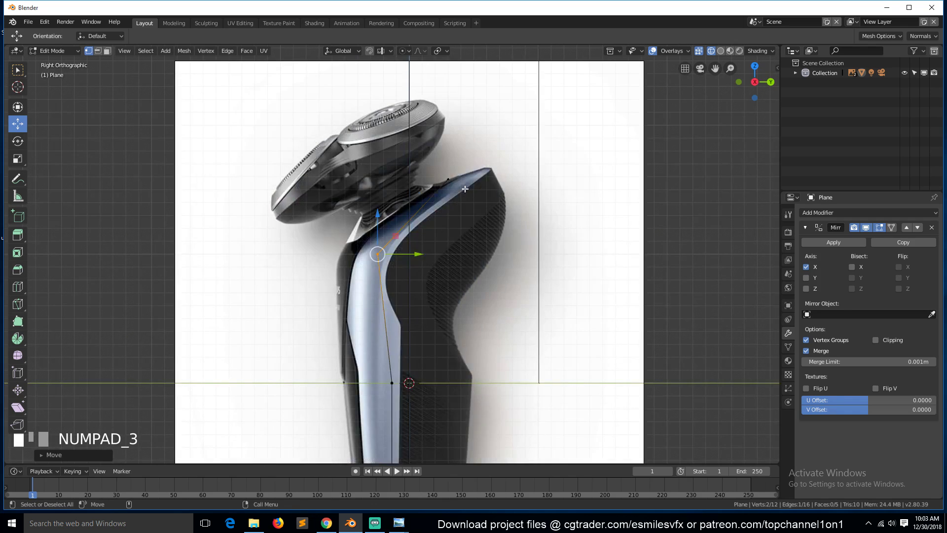
key(a)
key(b)
drag(428, 166, 502, 182)
key(a)
key(b)
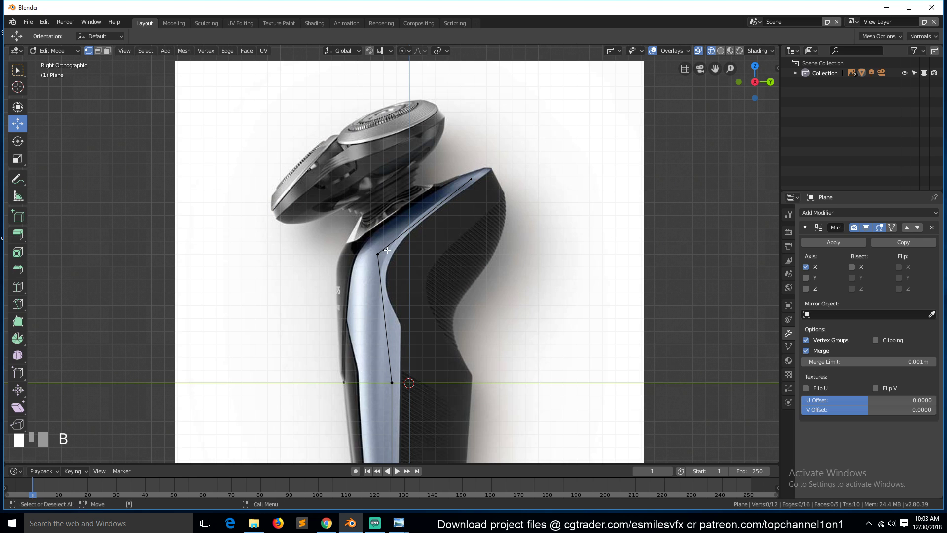
drag(345, 232, 422, 257)
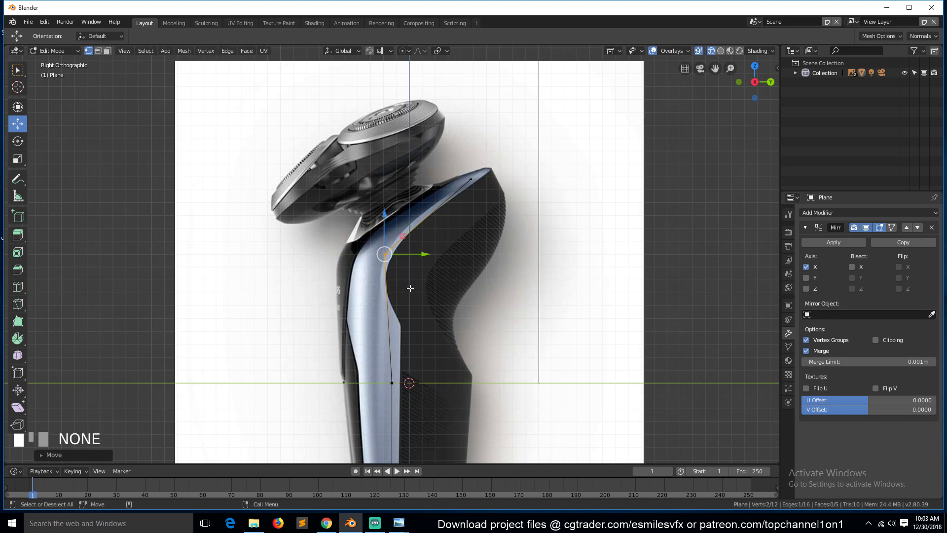
Move the plane's middle edge forward along Y toward the centre of the blue trim.
key(a)
key(b)
drag(385, 348, 423, 383)
Return to Object Mode and add a Subdivision Surface modifier to the mirrored plane.
key(Tab)
click(853, 212)
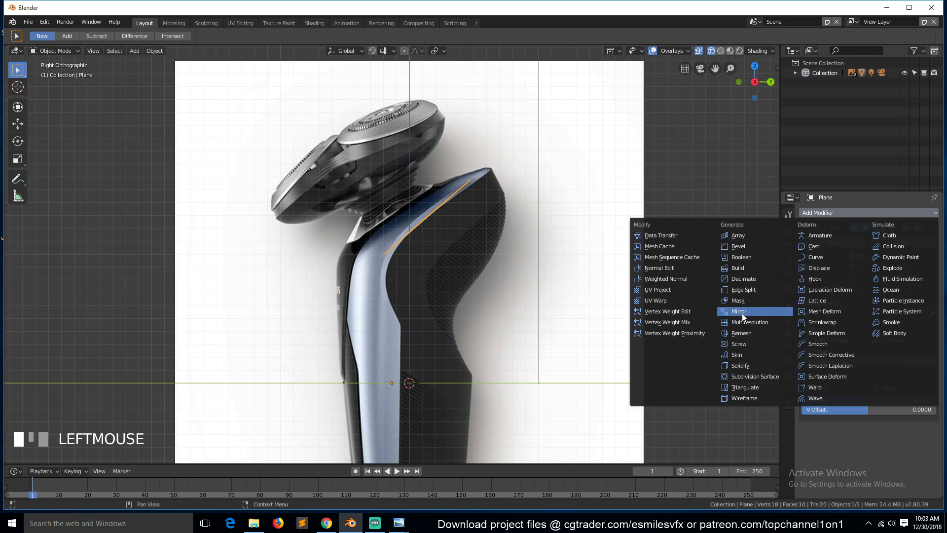
click(750, 376)
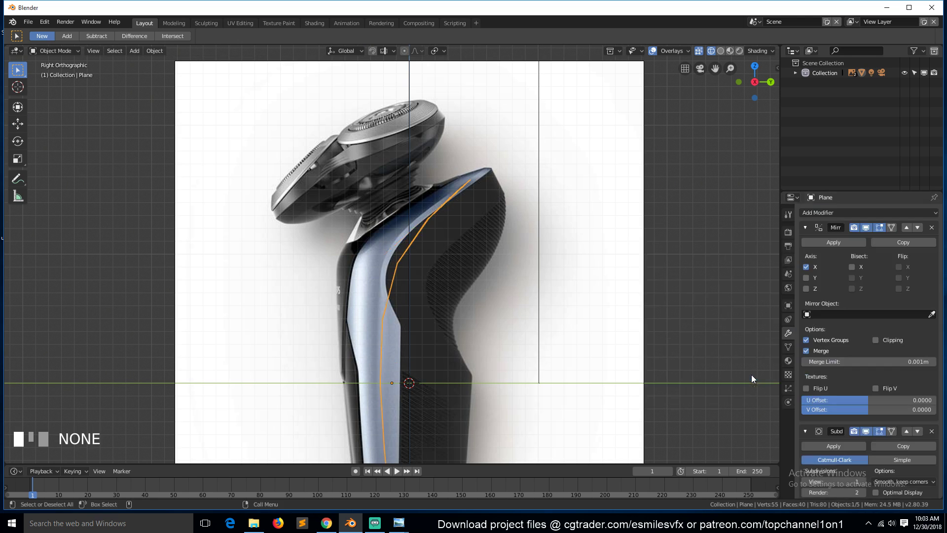
Back in Edit Mode, move the edge just below the plane's middle forward along Y to follow the trim's slope.
key(Tab)
scroll(412, 318, down, 3)
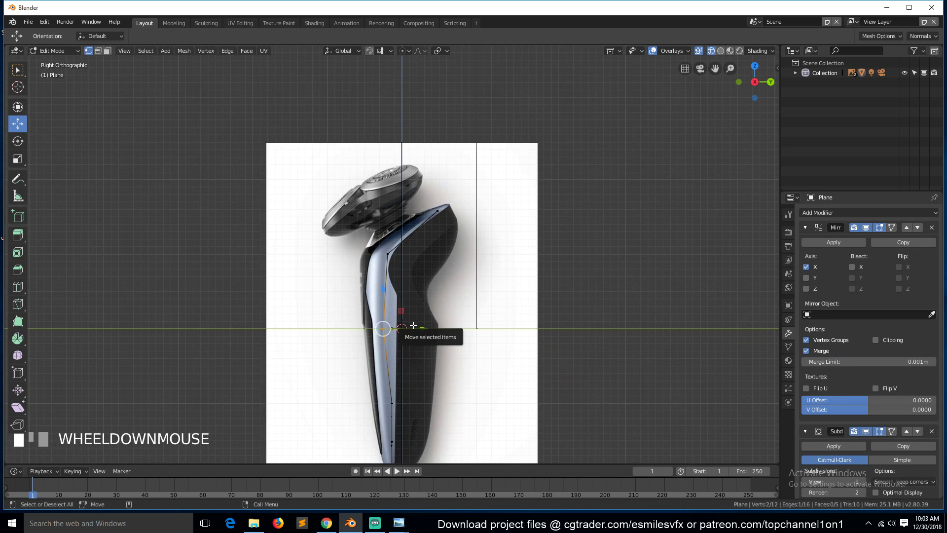
key(a)
key(KP_Decimal)
click(412, 320)
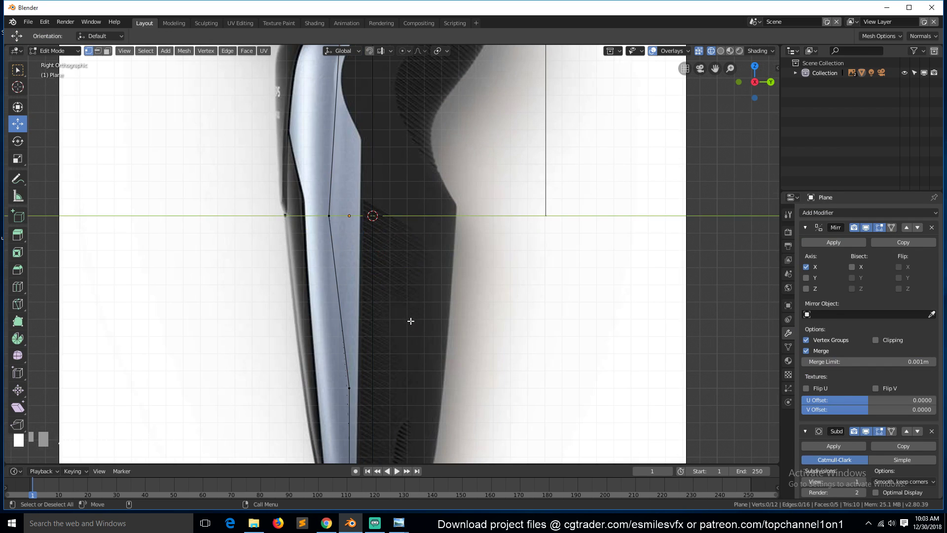
scroll(411, 321, down, 1)
key(b)
drag(343, 253, 434, 378)
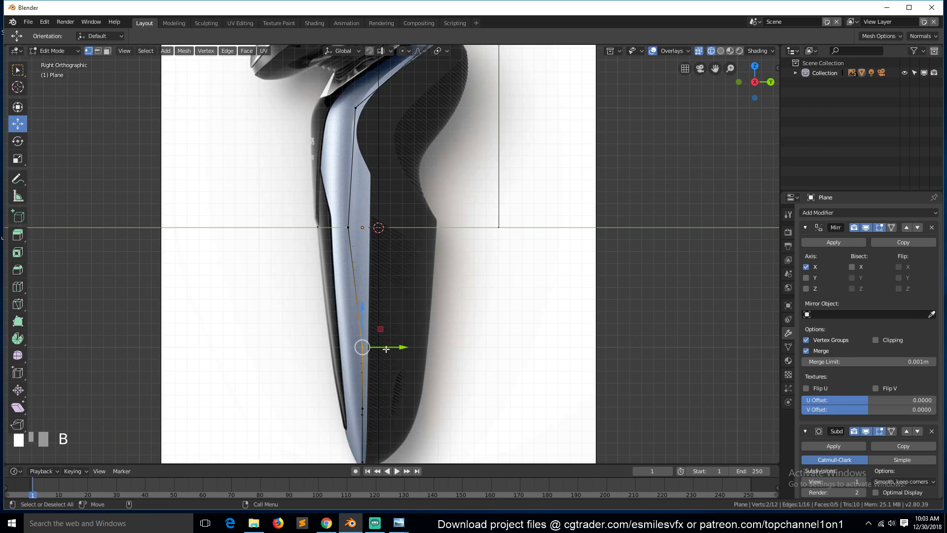
drag(397, 346, 384, 340)
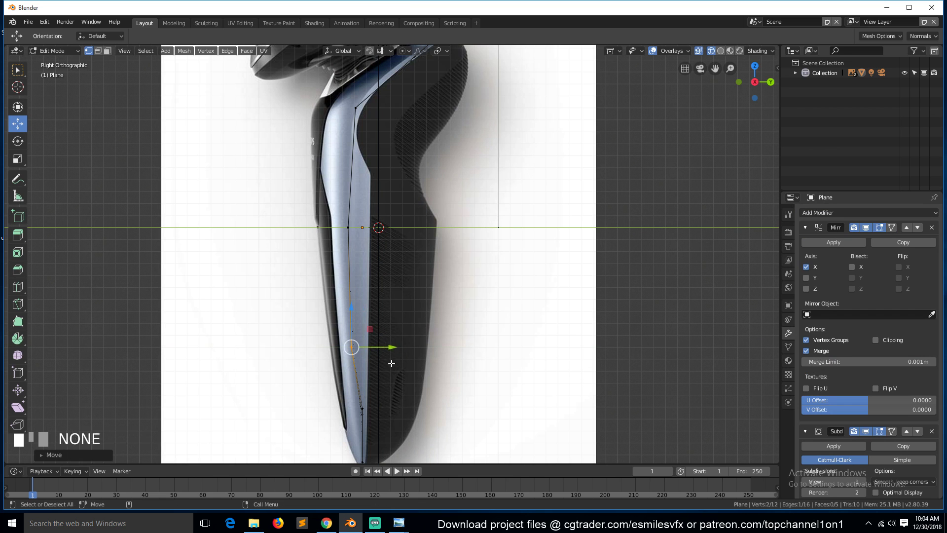
Move the edge near the shaver's base forward along Y so the lower profile follows the blue trim.
key(alt+a)
scroll(341, 392, down, 1)
scroll(340, 392, up, 1)
key(b)
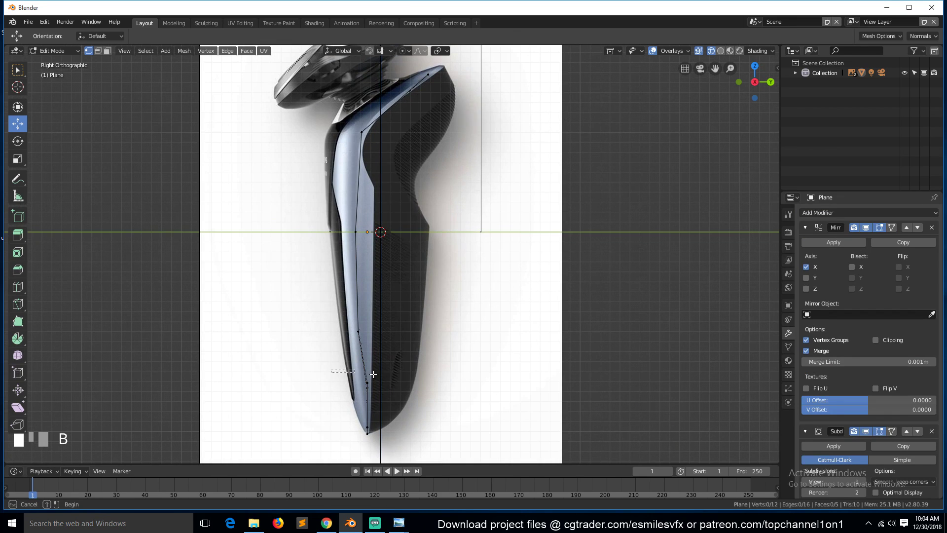
drag(330, 372, 399, 384)
key(alt+a)
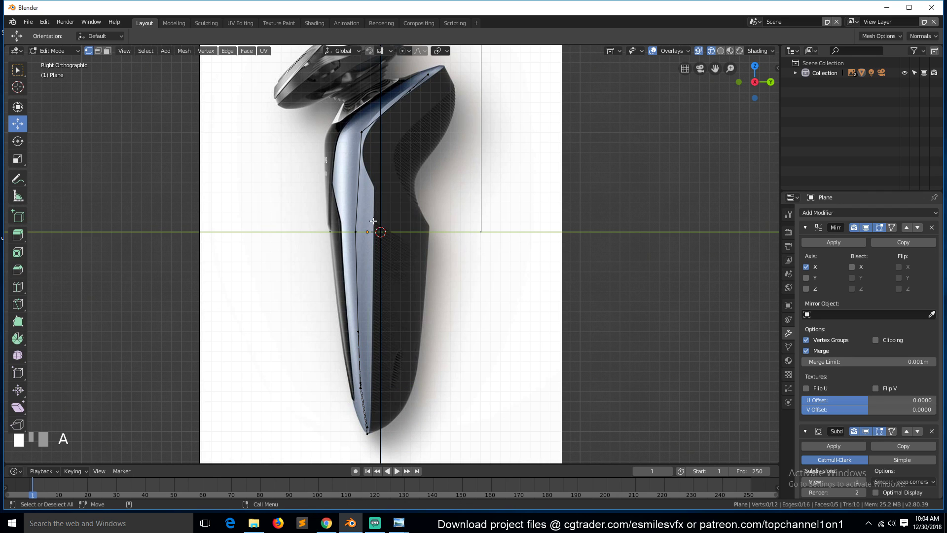
Add a centred loop cut between the top and shoulder edges and shift it slightly up and forward along the trim's bend.
key(ctrl+r)
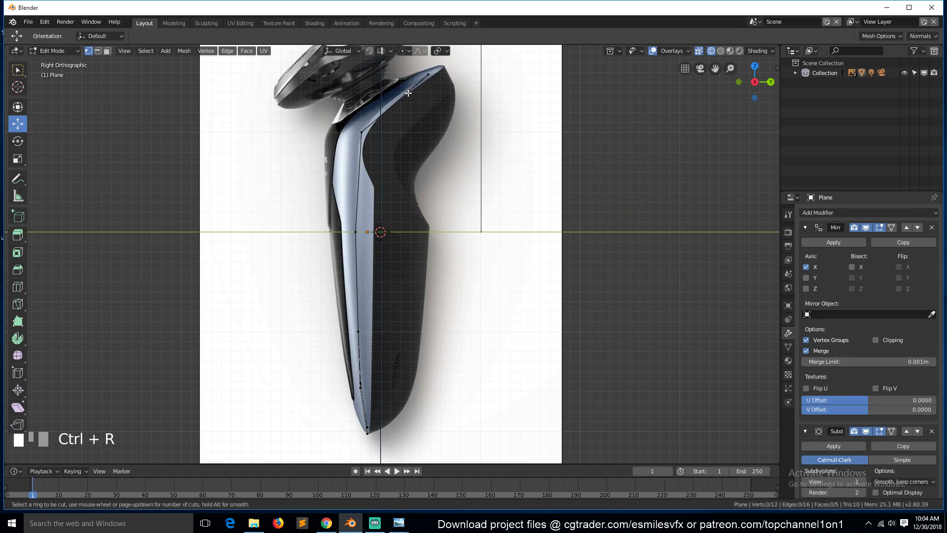
key(grave)
key(ctrl+r)
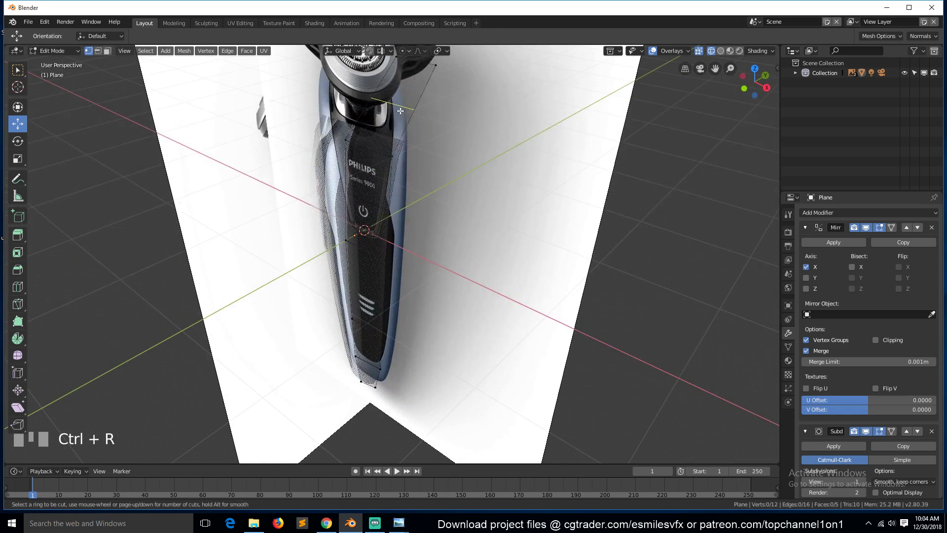
click(399, 108)
right_click(400, 109)
key(KP_3)
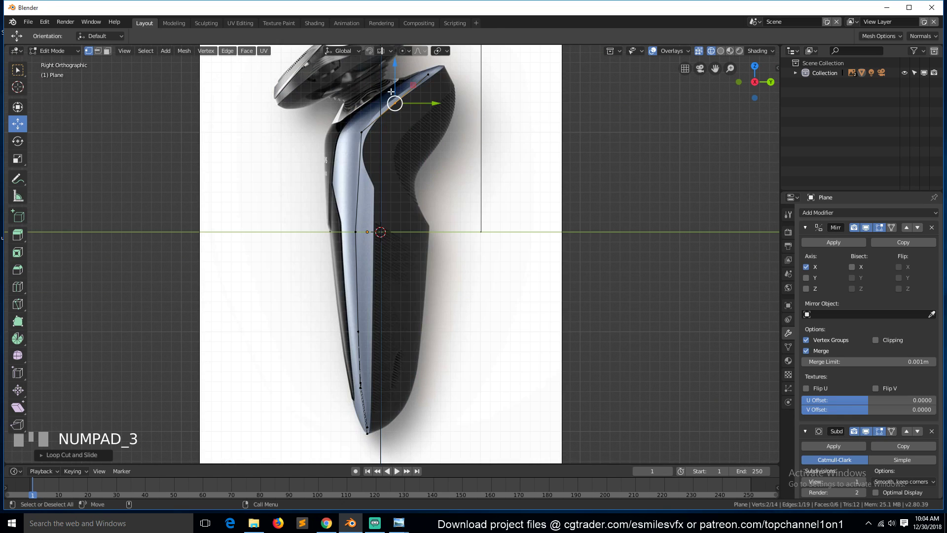
drag(412, 86, 409, 81)
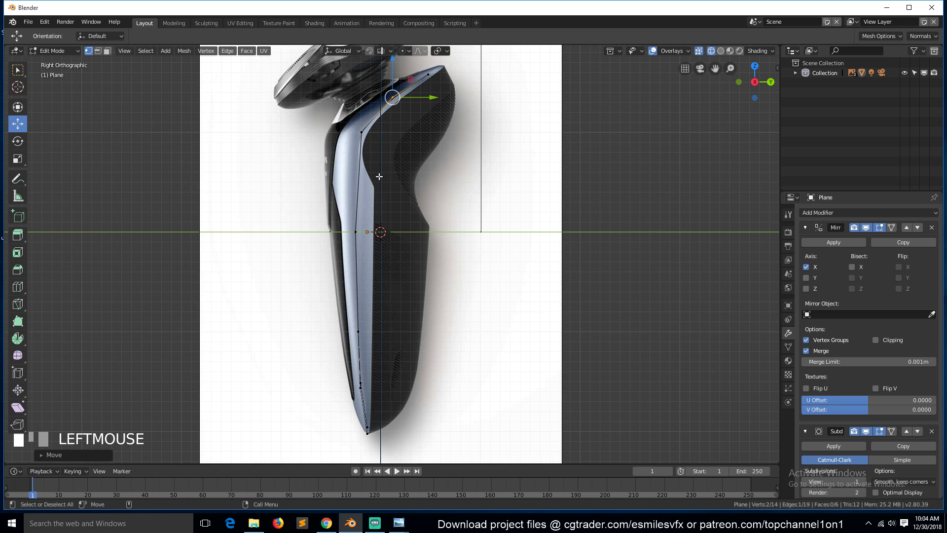
Add a centred loop cut between the shoulder edge and the middle edge of the plane.
key(ctrl+r)
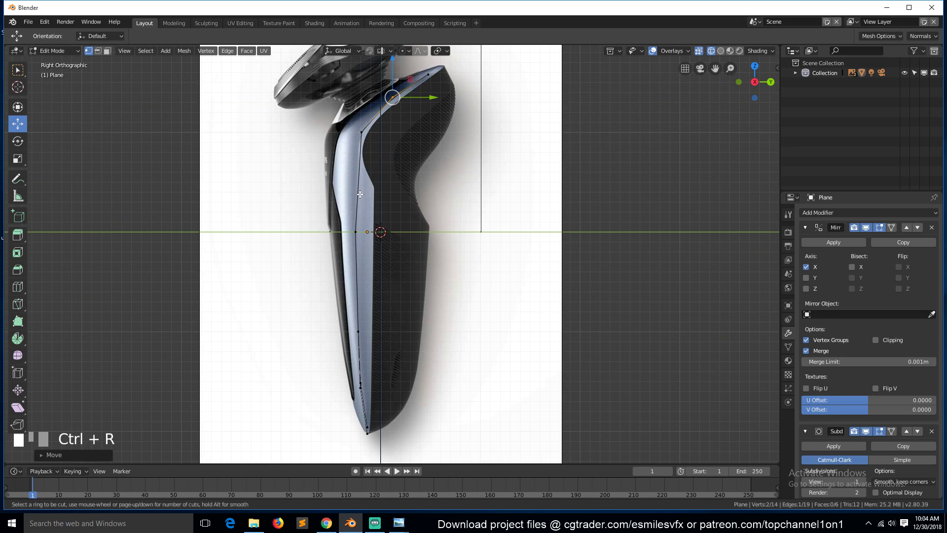
click(358, 165)
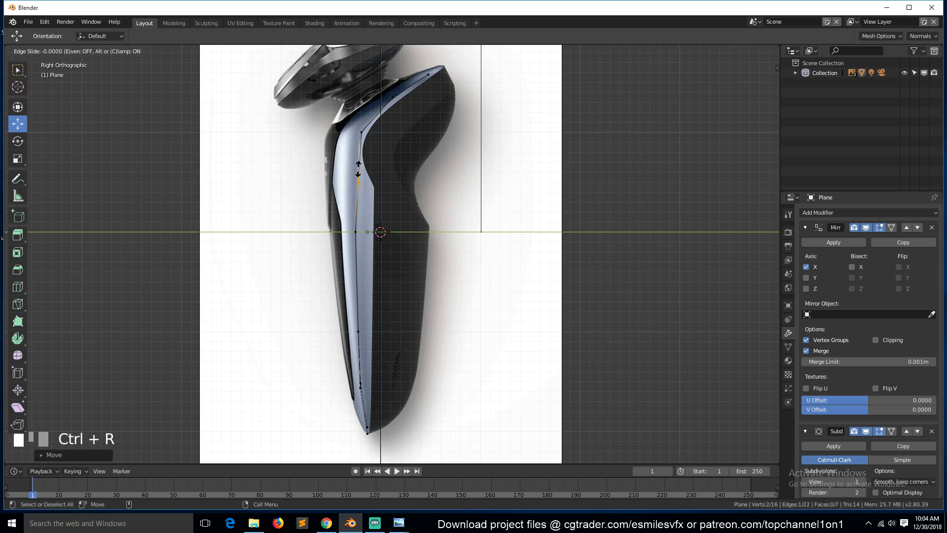
click(397, 173)
key(alt+a)
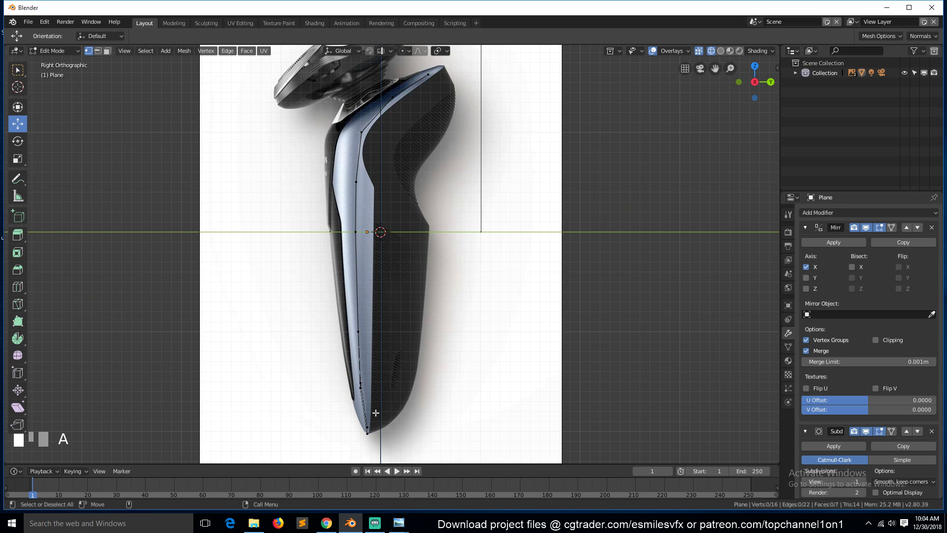
Select the whole column of centre-line vertices from top to base and move it forward along Y in right view.
key(KP_1)
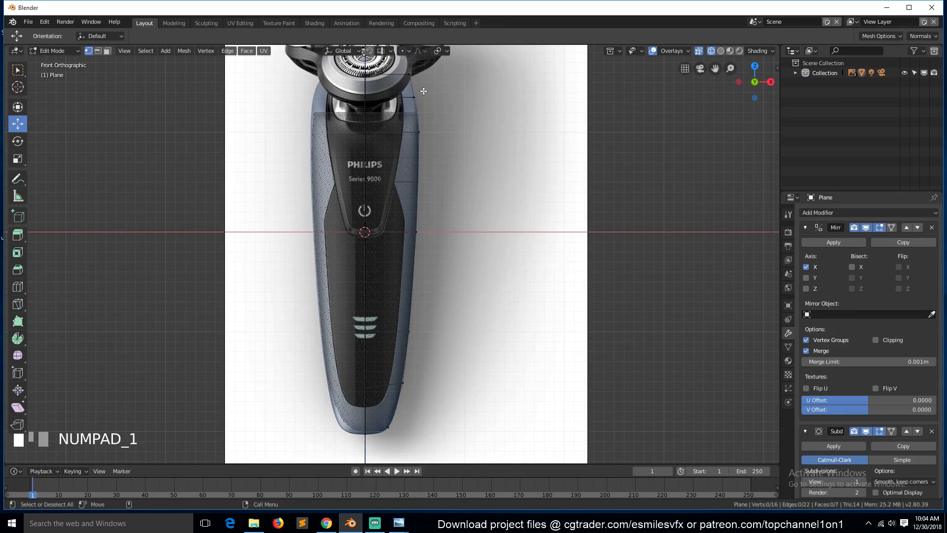
click(408, 78)
click(367, 78)
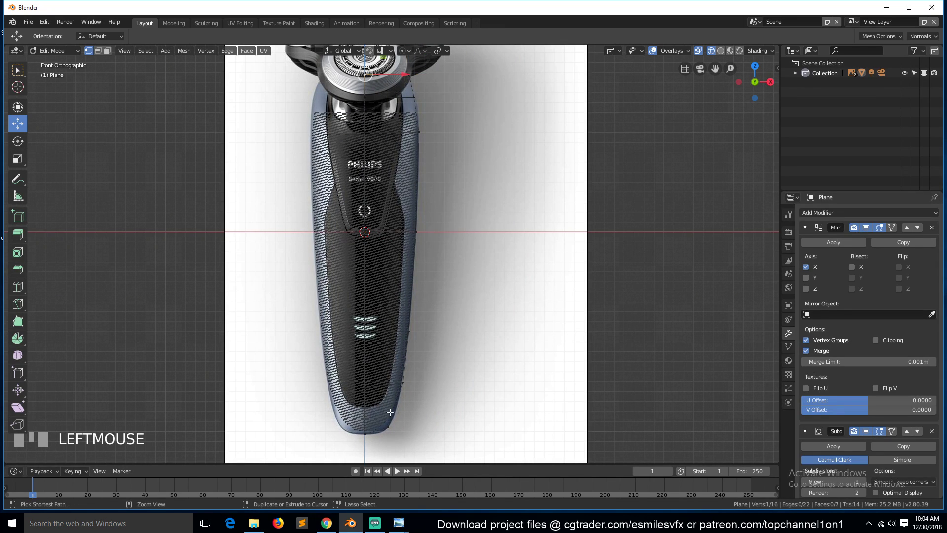
ctrl+click(366, 425)
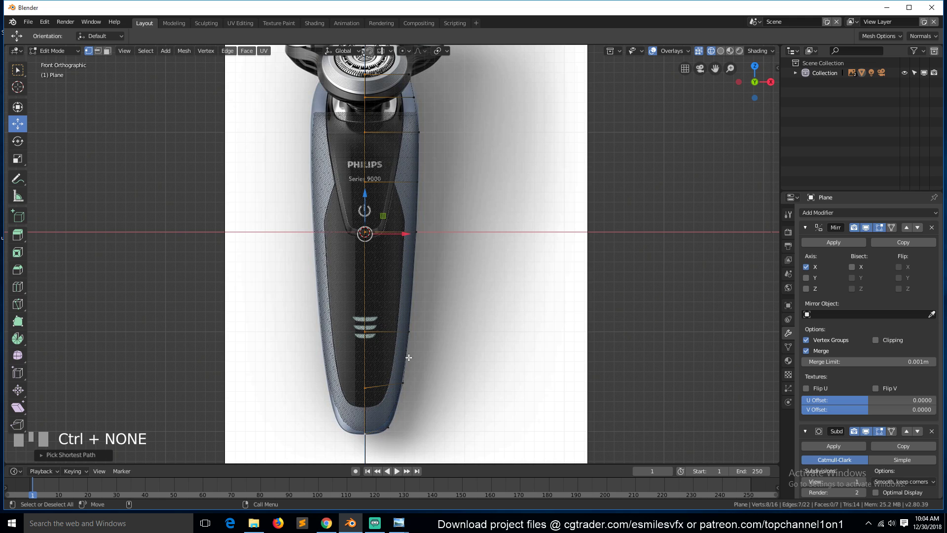
key(KP_3)
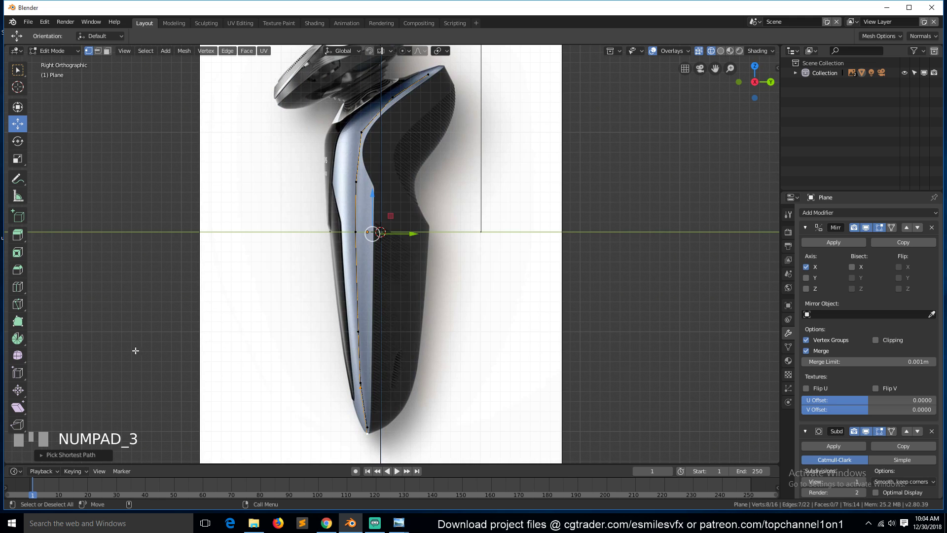
drag(414, 234, 380, 227)
Move the centre-line vertices below the shoulder, at mid-height and in the lower body individually along Y to follow the shaver's front contour.
click(324, 184)
drag(347, 182, 351, 181)
click(321, 233)
drag(348, 232, 357, 232)
click(319, 328)
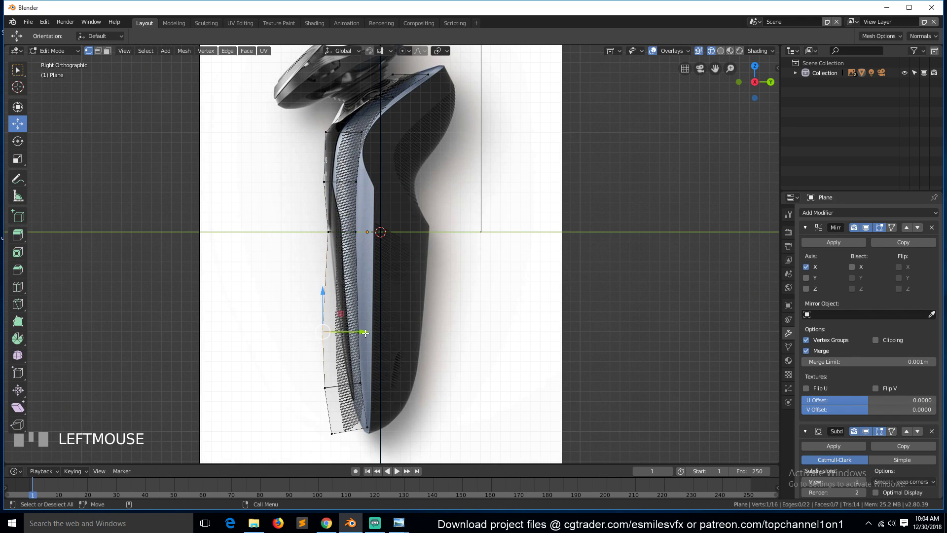
drag(365, 334, 385, 332)
click(363, 241)
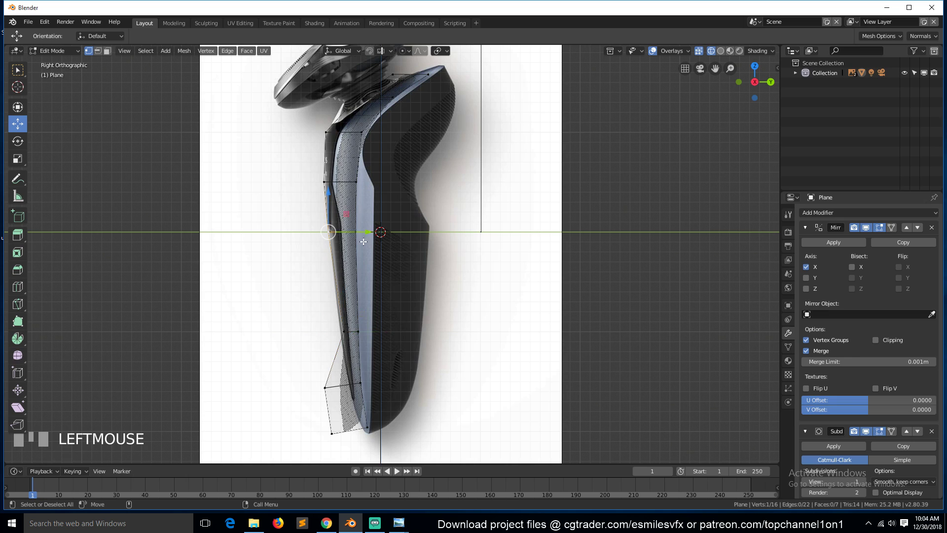
drag(370, 232, 372, 232)
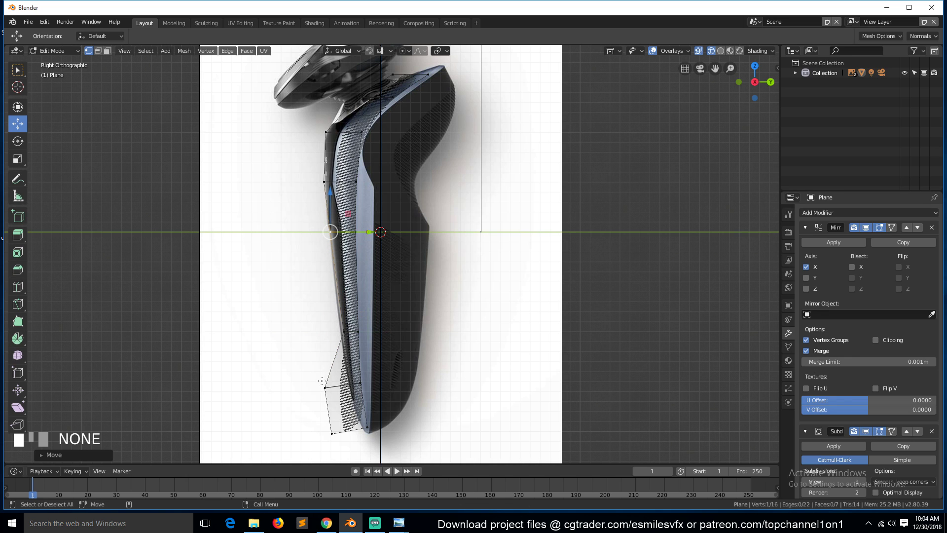
Move the two lowest centre-line vertices back along Y onto the tapered base of the shaver, then clear the selection.
click(324, 387)
drag(366, 388, 380, 359)
ctrl+click(338, 327)
click(332, 433)
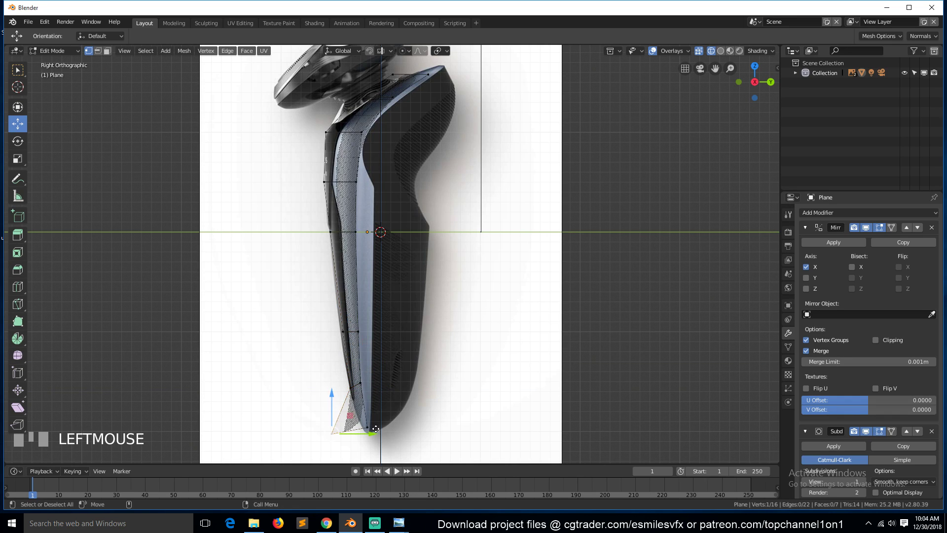
drag(333, 434, 408, 425)
key(alt+a)
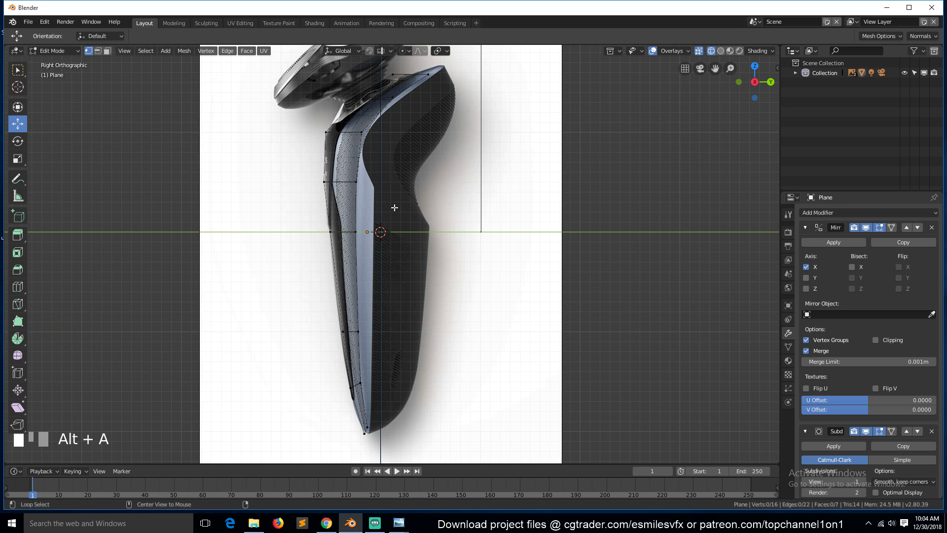
Move the top centre-line vertex back along Y and up along Z to the rear tip of the blue trim in right view.
click(397, 72)
key(KP_1)
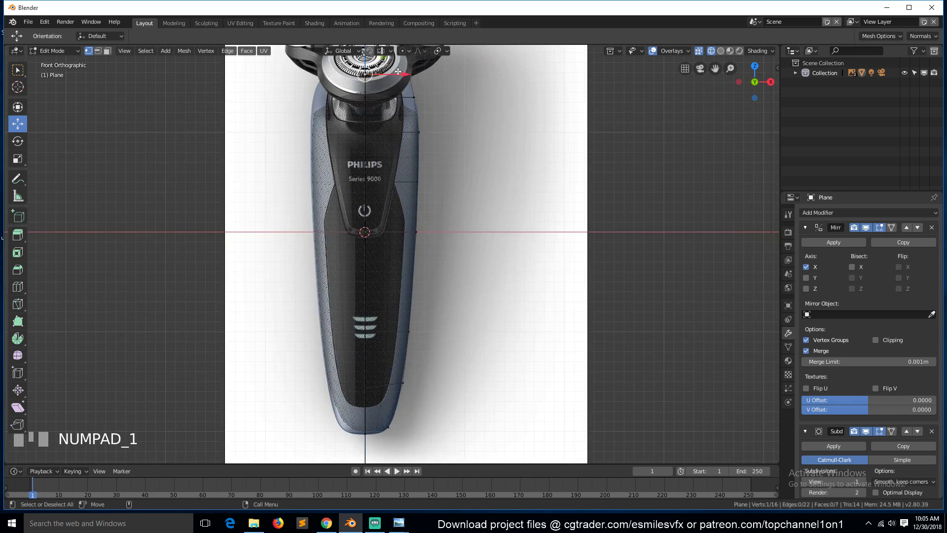
scroll(406, 100, down, 1)
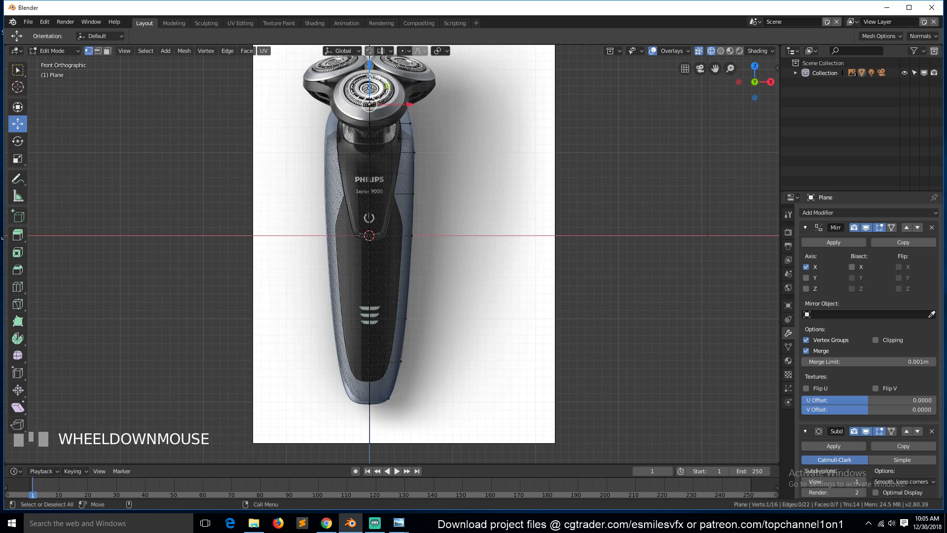
drag(369, 76, 374, 64)
click(416, 103)
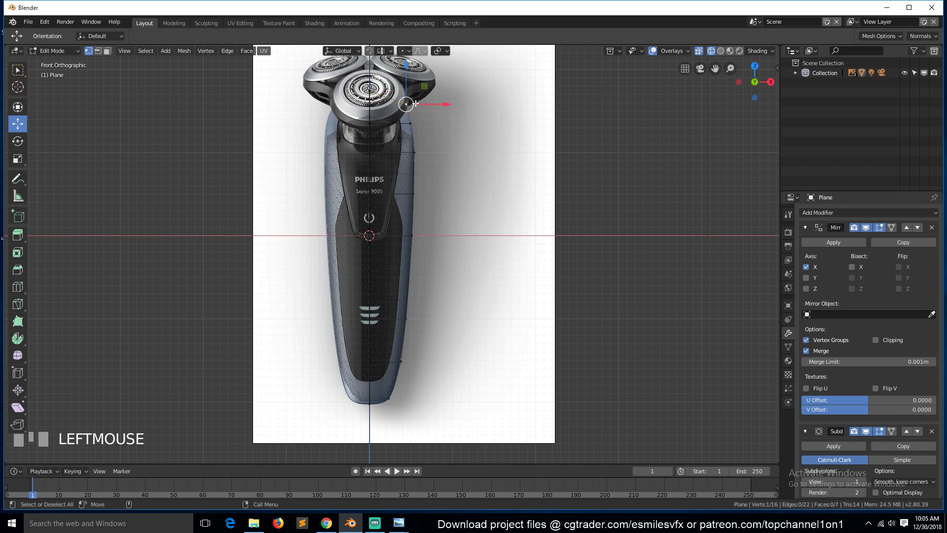
key(KP_3)
click(392, 89)
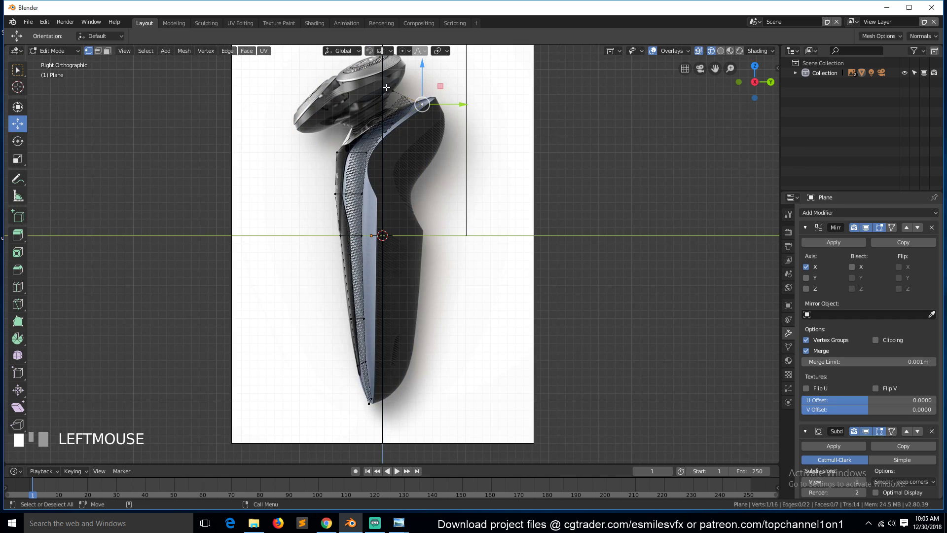
drag(429, 92, 468, 97)
drag(436, 66, 424, 71)
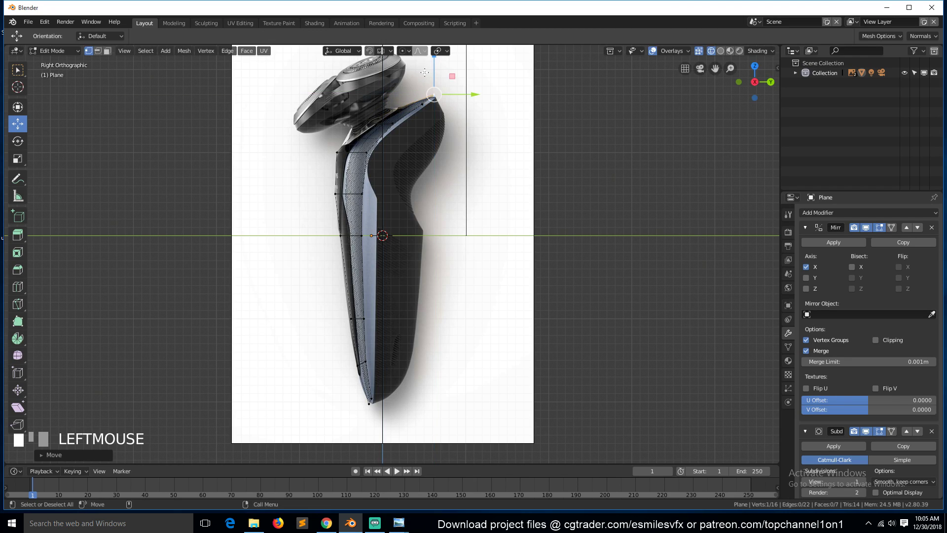
Add a vertical loop cut down the half-plane in front view and shift it outward along X to between the centre line and outer edge.
key(KP_1)
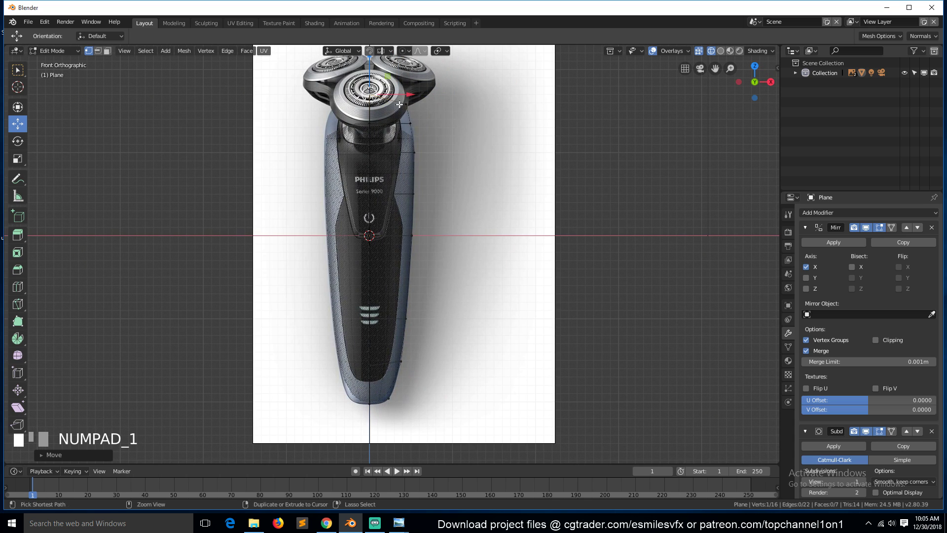
key(ctrl+r)
click(386, 122)
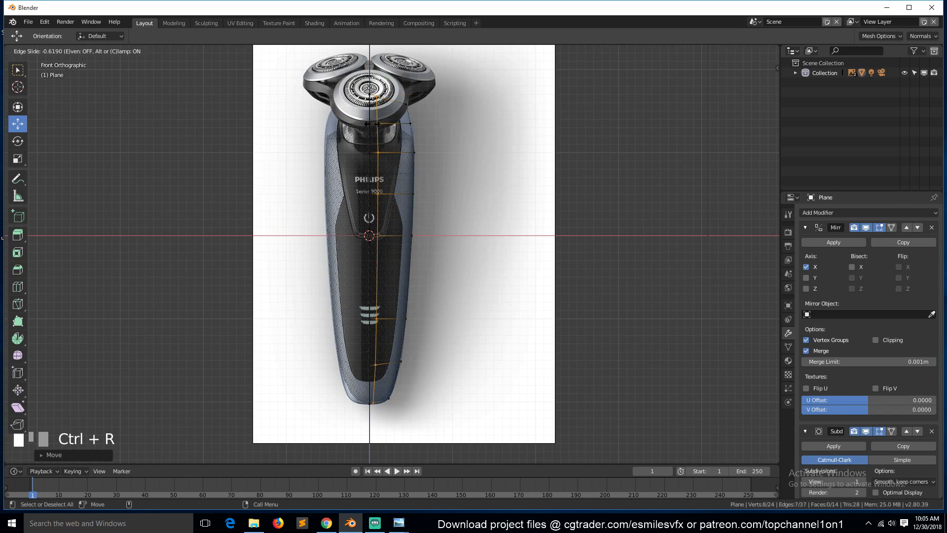
click(415, 183)
drag(421, 231, 429, 237)
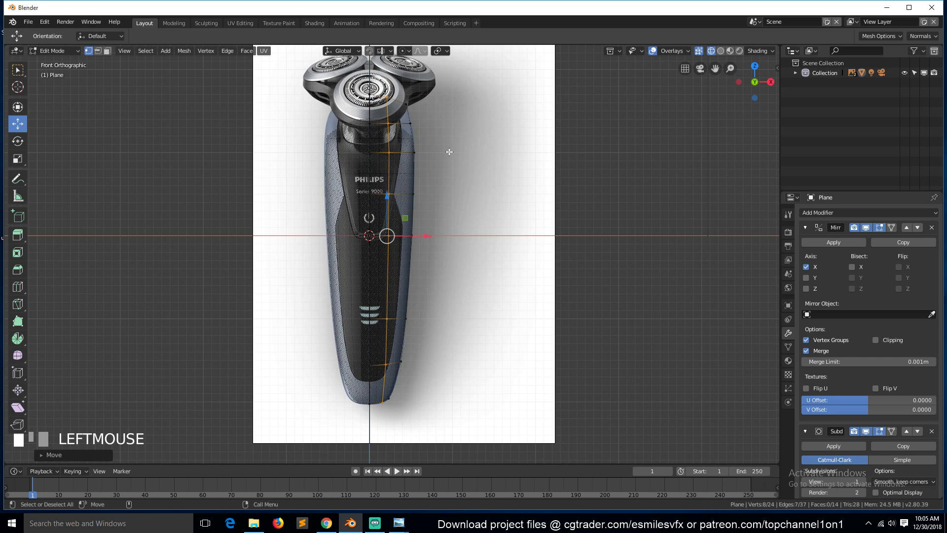
Shift the new loop's vertex at the neck bend slightly back along Y in right view.
key(KP_3)
scroll(433, 153, up, 1)
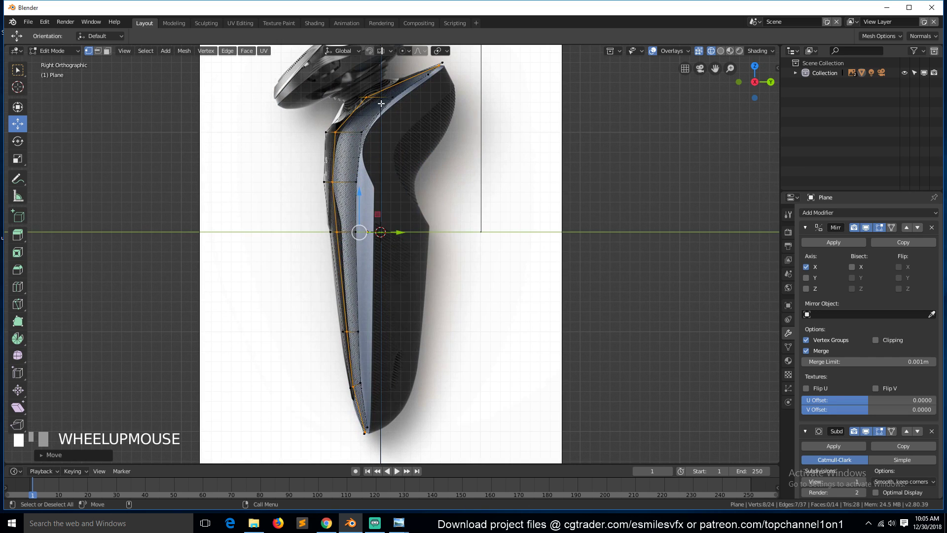
click(368, 97)
drag(401, 98, 405, 98)
click(339, 134)
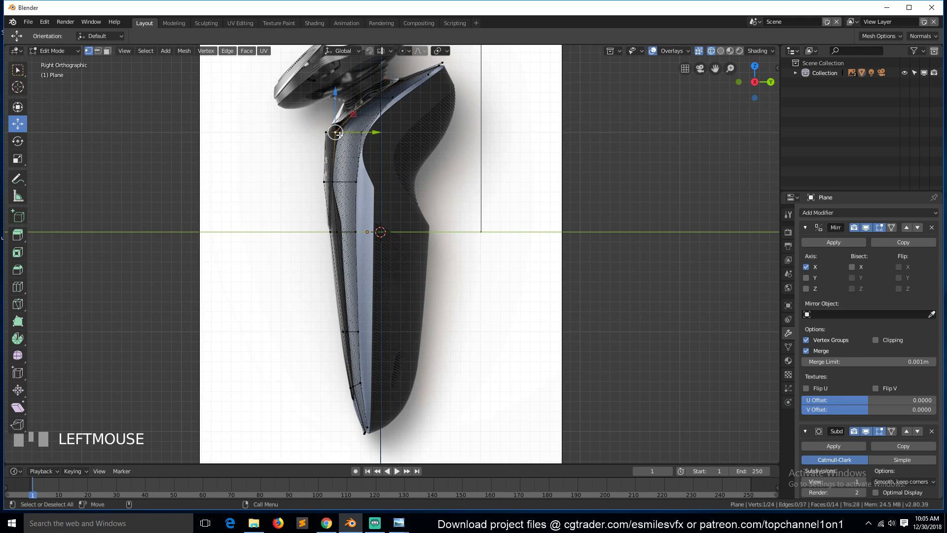
click(332, 181)
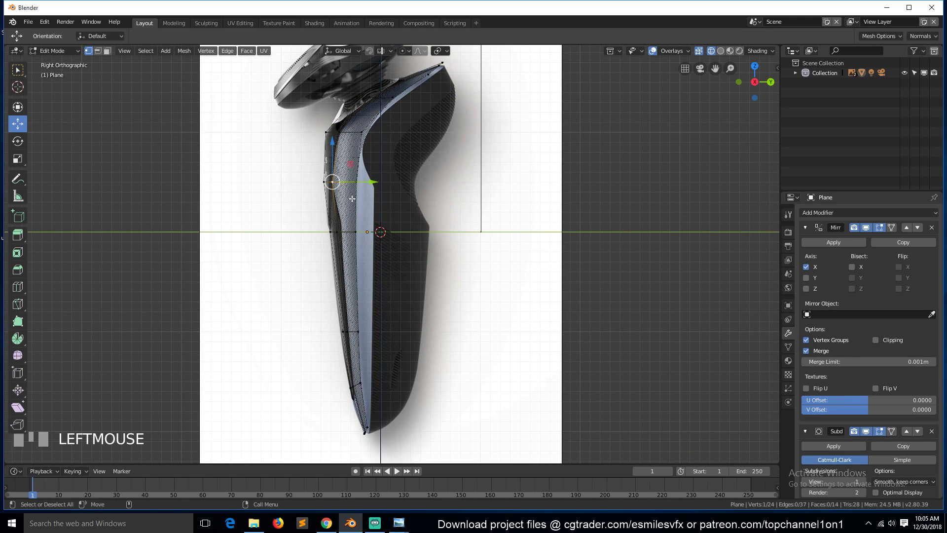
Adjust the new loop's mid-height and lower vertices along Y so they follow the edge between black panel and blue trim.
click(353, 236)
drag(371, 232, 381, 232)
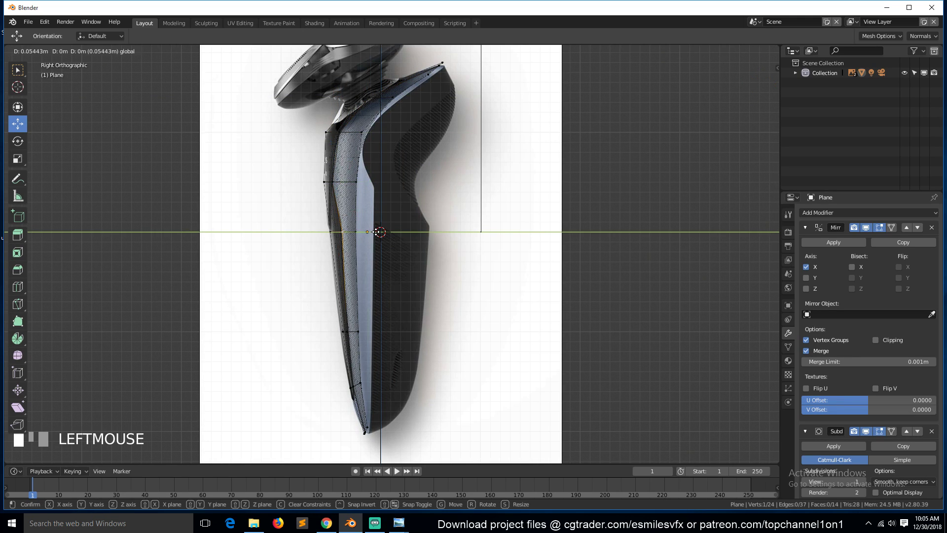
click(345, 332)
drag(351, 333, 356, 336)
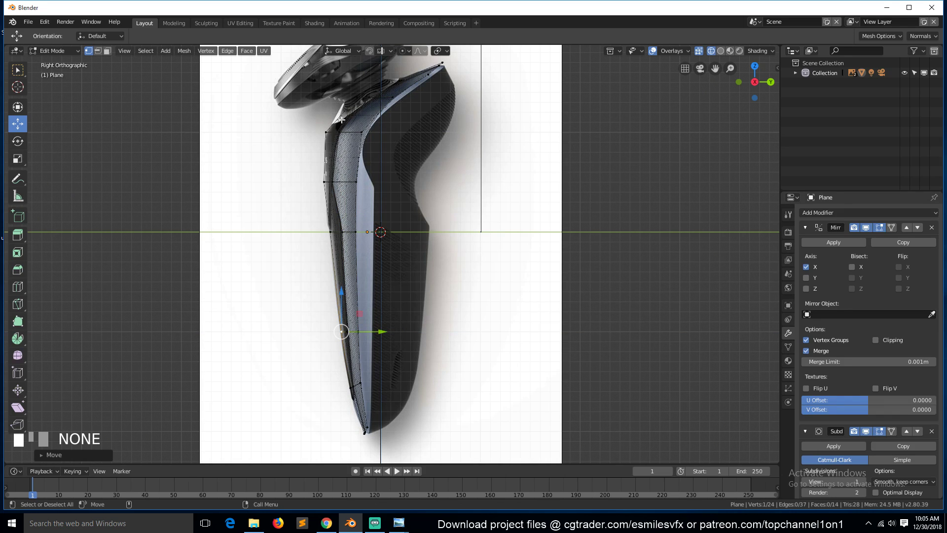
click(335, 146)
click(360, 383)
click(365, 432)
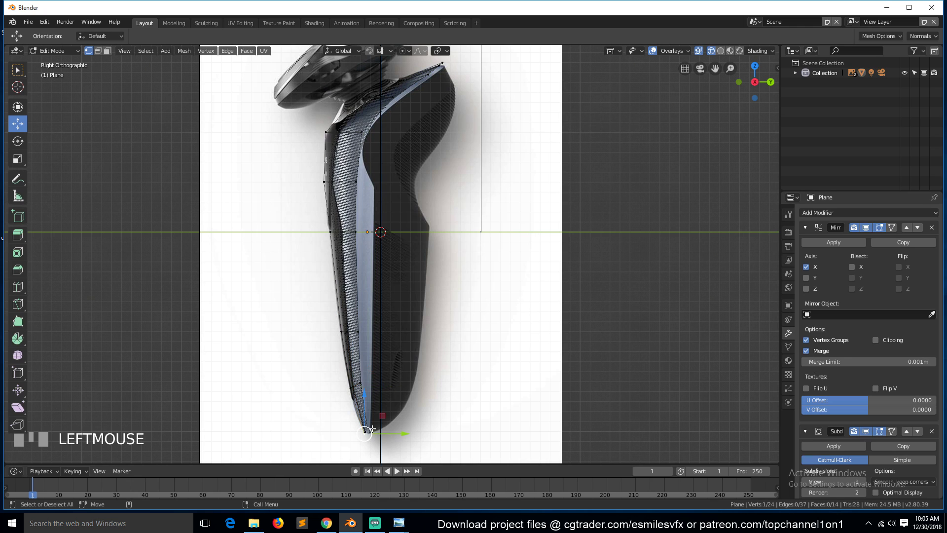
Move the new loop's three upper vertices outward along X in front view to follow the black panel's edge.
key(KP_1)
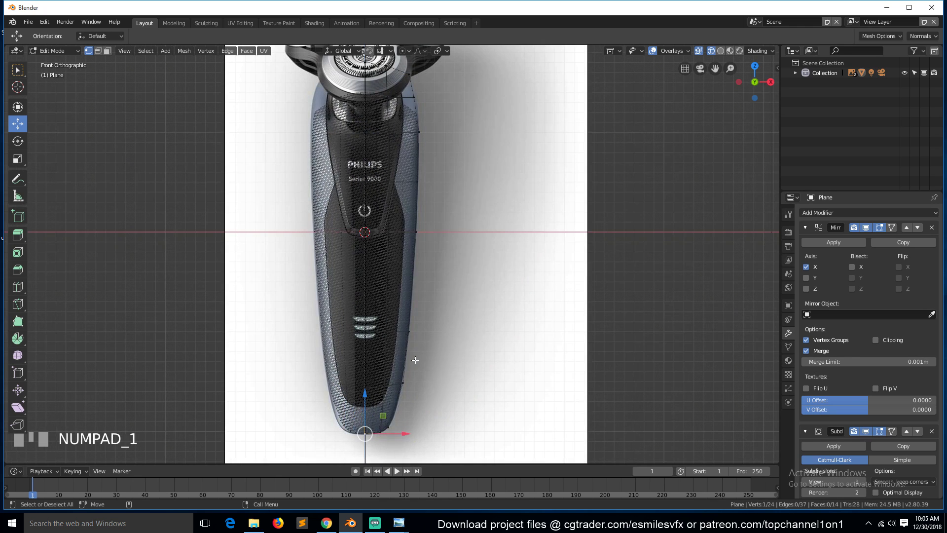
click(388, 99)
drag(426, 99, 440, 98)
click(391, 132)
drag(428, 133, 442, 130)
click(376, 527)
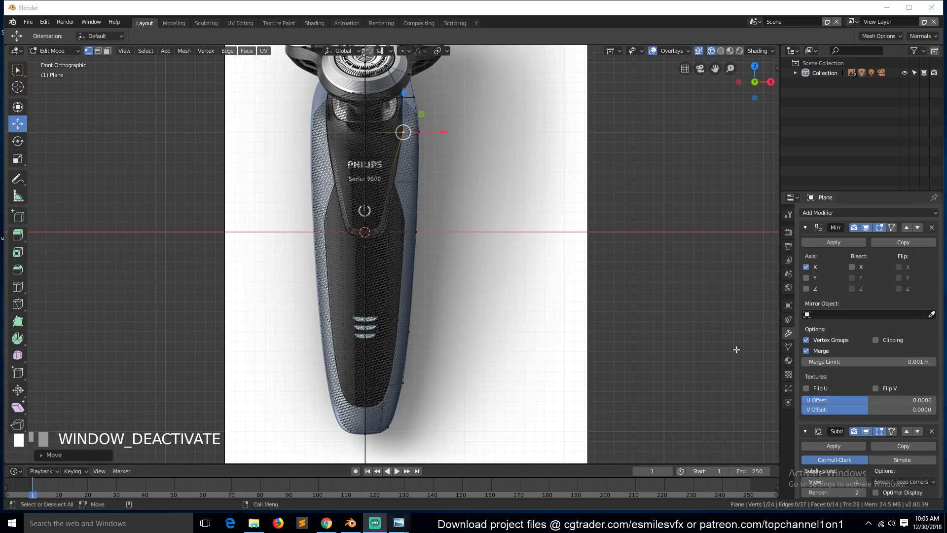
click(394, 181)
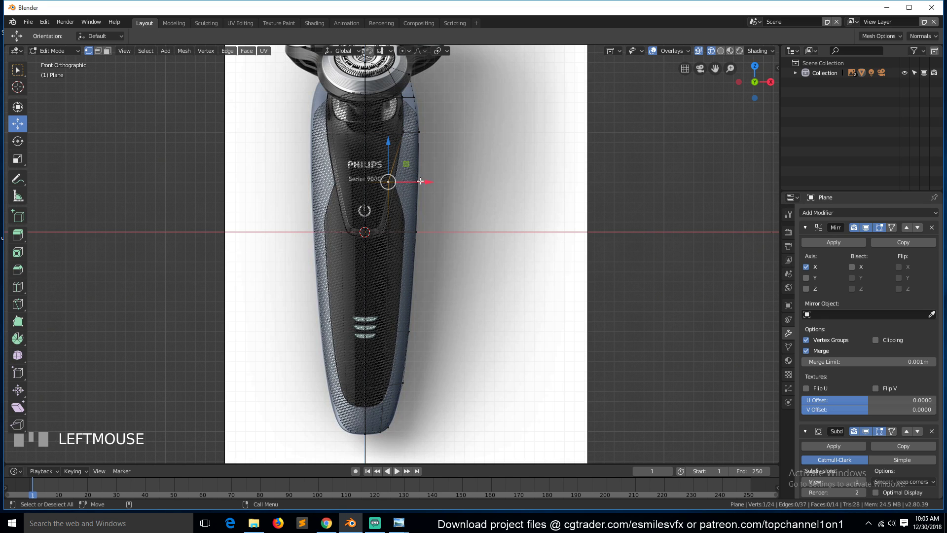
drag(422, 181, 429, 181)
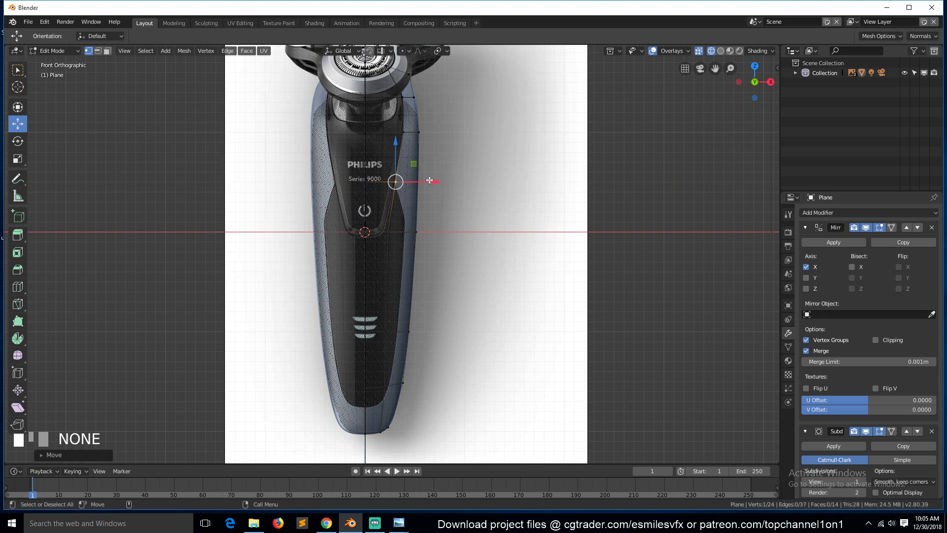
Turn the Outliner area into an Image Editor and open the angled photo of the shaver in it.
click(793, 51)
click(479, 99)
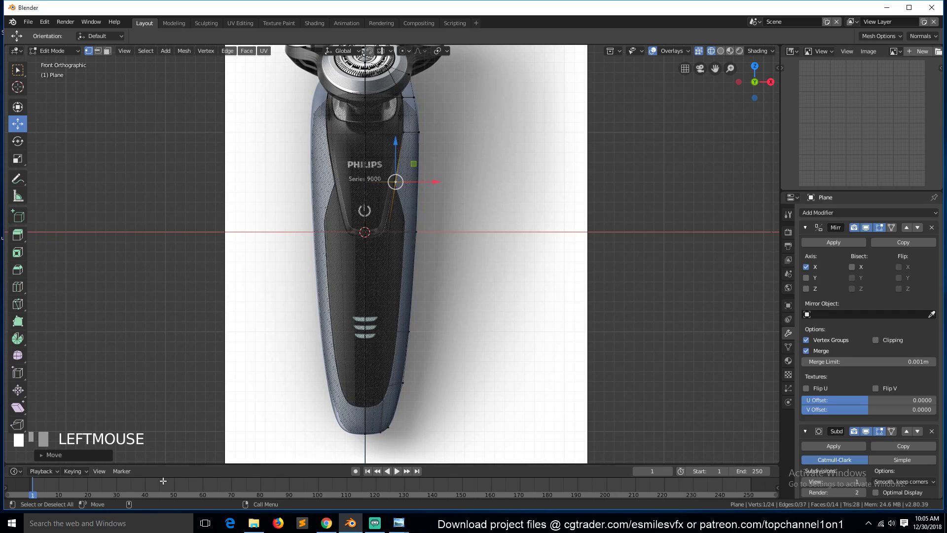
click(252, 528)
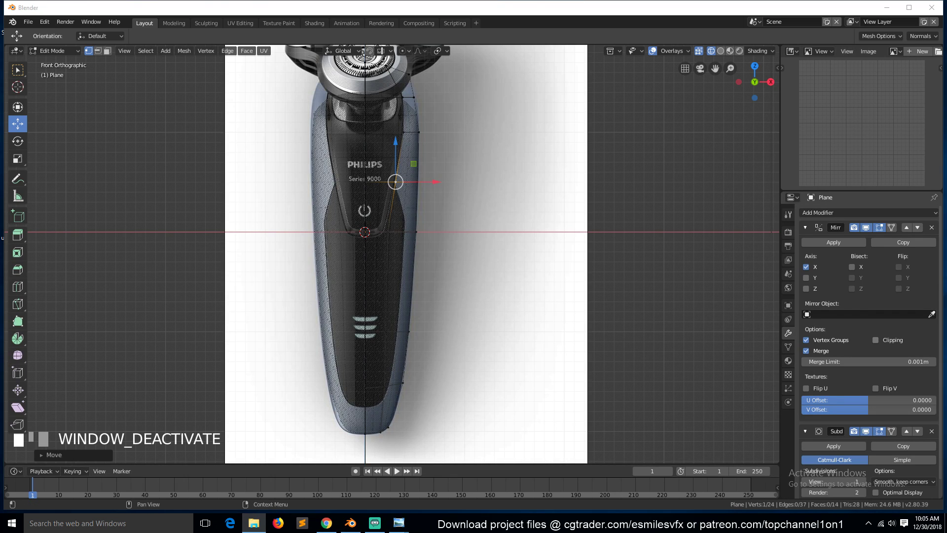
drag(946, 217, 856, 141)
click(855, 141)
scroll(855, 141, down, 5)
key(grave)
middle_drag(855, 137, 854, 158)
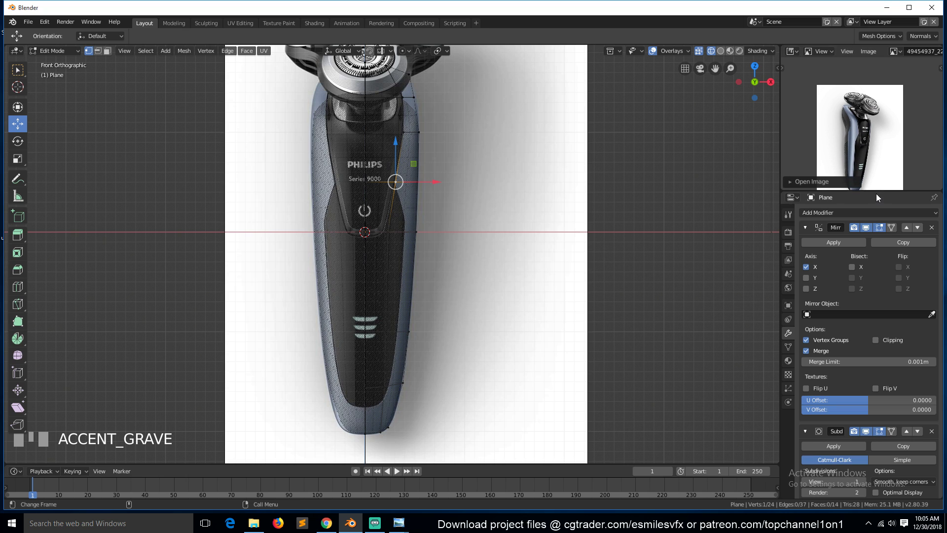
Enlarge the Image Editor area and frame the shaver body in the angled photo.
drag(876, 190, 876, 279)
scroll(866, 231, up, 5)
middle_drag(869, 239, 869, 204)
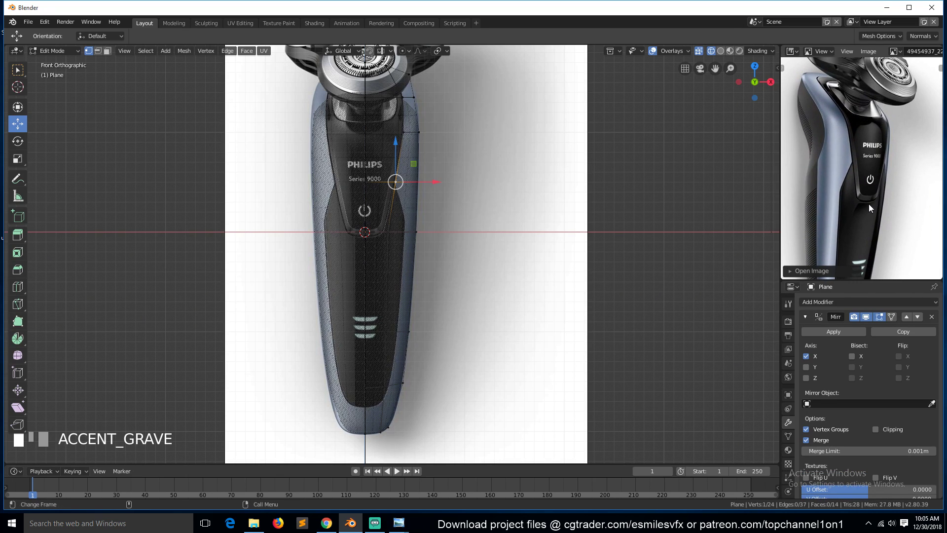
Move the inner loop's vertices beside the Series 9000 label and at mid-height outward along X toward the black panel's edge.
click(388, 230)
scroll(436, 259, up, 2)
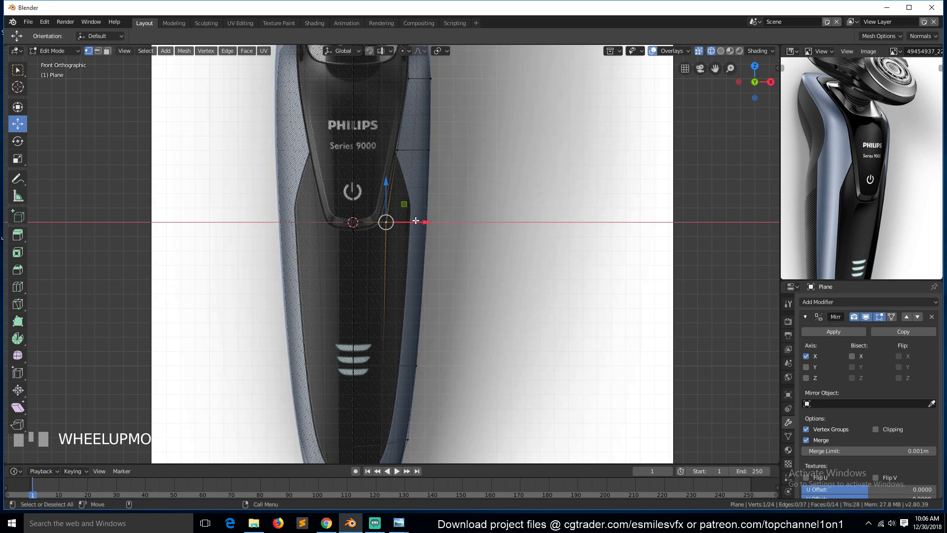
scroll(404, 166, down, 2)
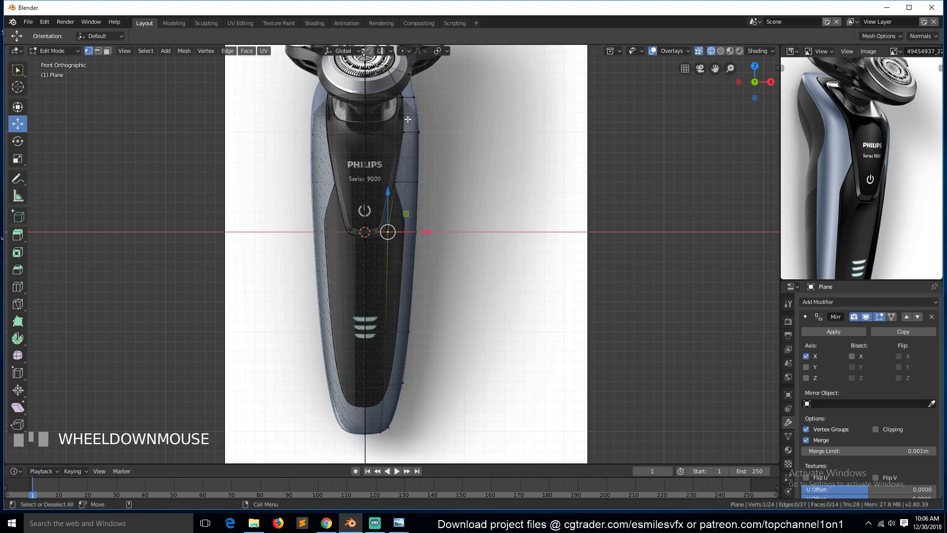
click(402, 182)
drag(434, 186, 439, 186)
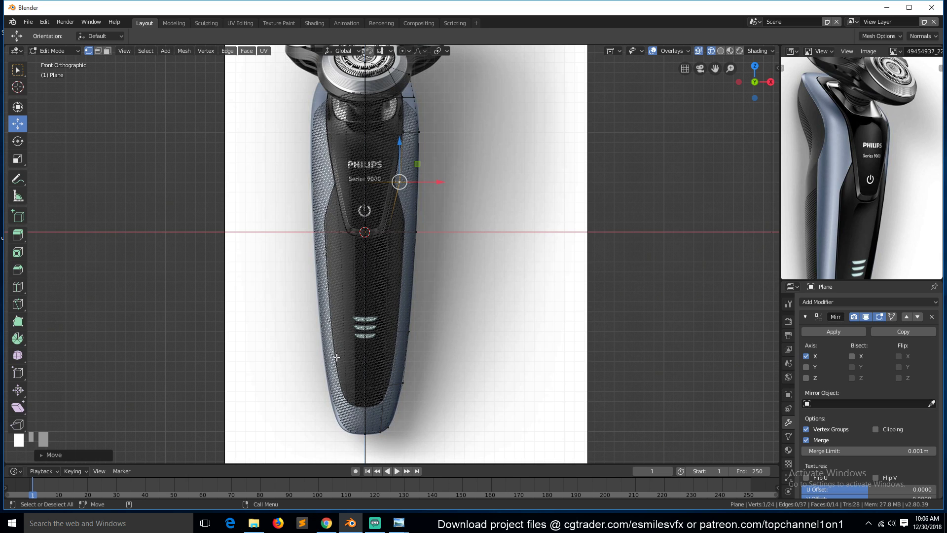
click(393, 233)
mouse_move(433, 231)
mouse_down()
mouse_move(457, 230)
mouse_move(446, 230)
mouse_up()
Shift the inner loop's vertices at the label and at the shoulder further outward along X into the blue trim.
click(412, 186)
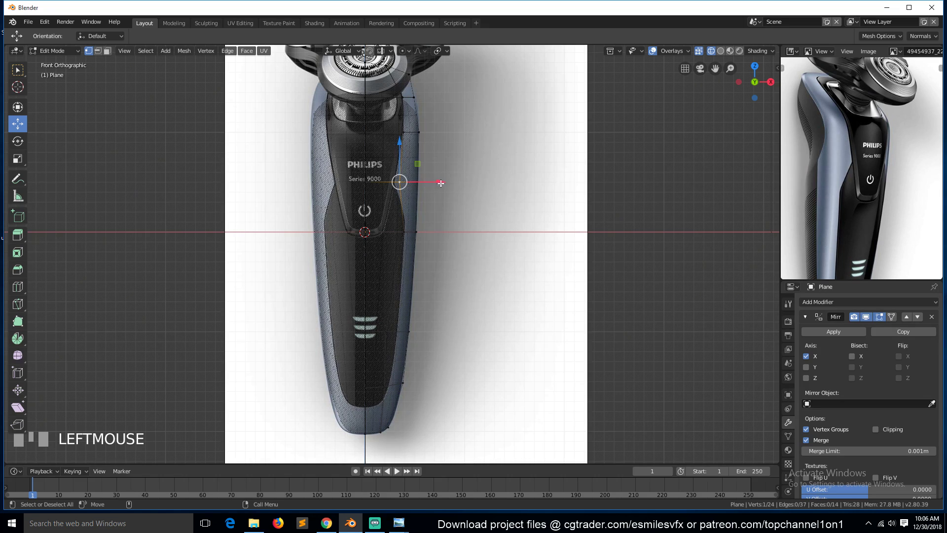
drag(440, 183, 447, 182)
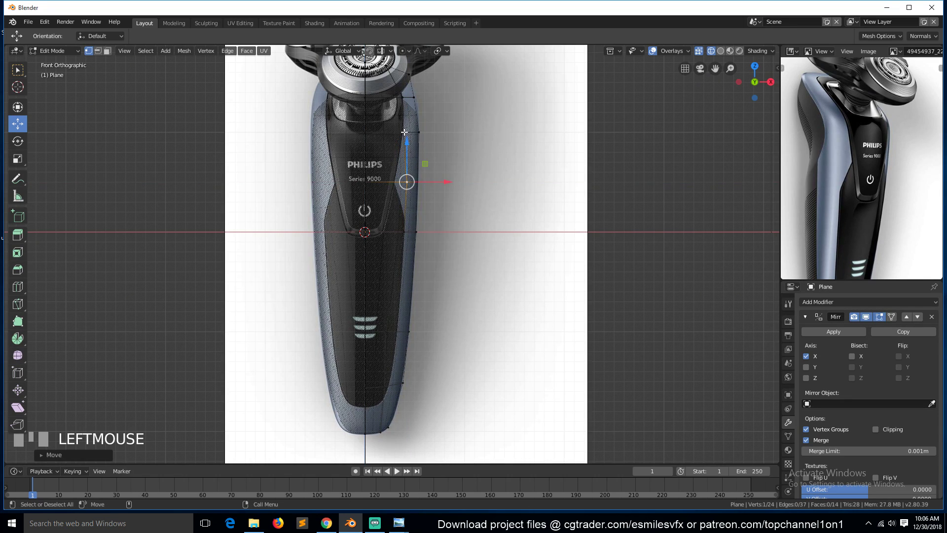
click(403, 132)
drag(437, 135, 444, 135)
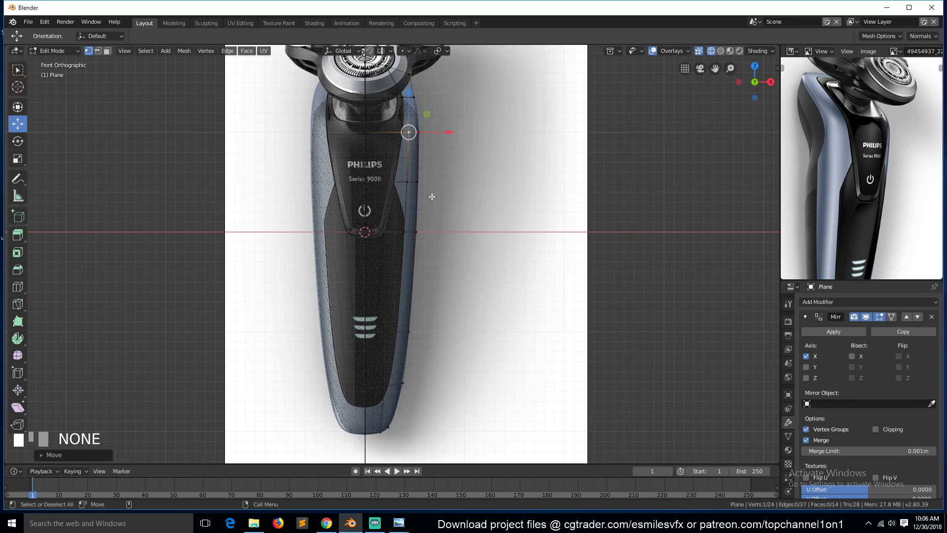
Adjust the inner loop's two lower vertices along X to follow the black panel's lower edge, then clear the selection.
click(389, 330)
drag(417, 331, 428, 334)
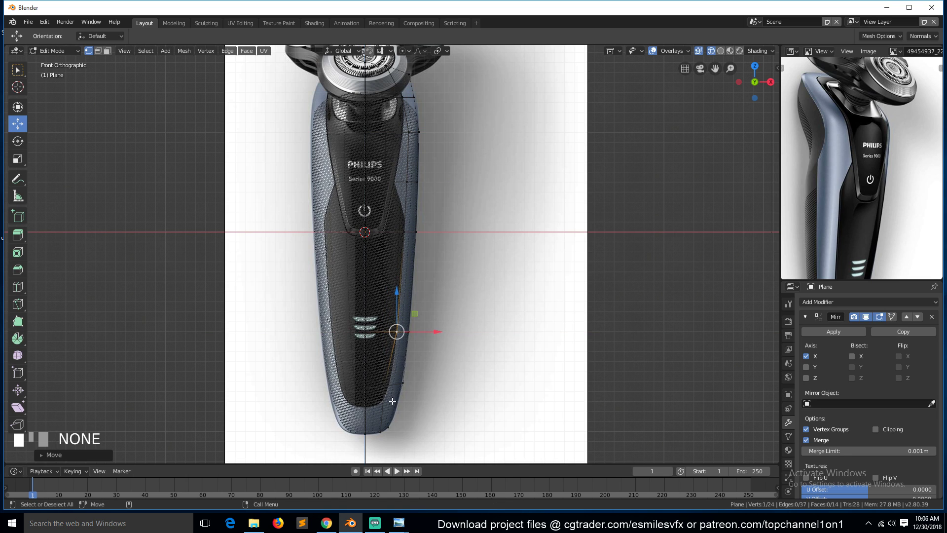
click(389, 386)
drag(425, 386, 424, 387)
key(alt+a)
Show the viewport in solid shading, return the plane to Object Mode and shade it smooth.
middle_drag(439, 362, 380, 344)
key(z)
click(446, 344)
key(Tab)
mouse_move(350, 274)
middle_down()
mouse_move(452, 273)
mouse_move(421, 268)
mouse_move(395, 283)
middle_up()
right_click(381, 237)
click(376, 236)
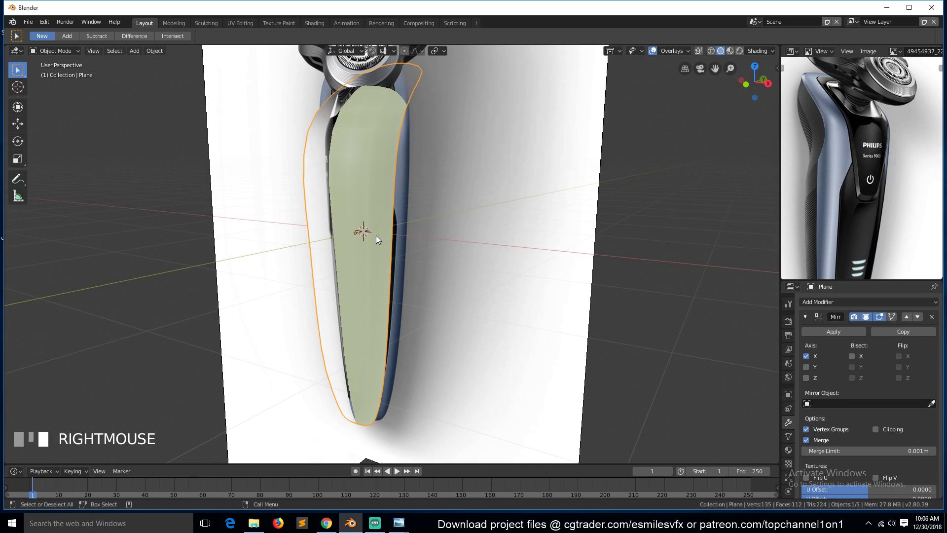
In wireframe Edit Mode from the right side, nudge the outer edge's two vertices at the shoulder slightly along negative Y.
mouse_move(359, 210)
middle_down()
mouse_move(399, 202)
mouse_move(350, 215)
mouse_move(300, 184)
mouse_move(342, 212)
middle_up()
key(KP_3)
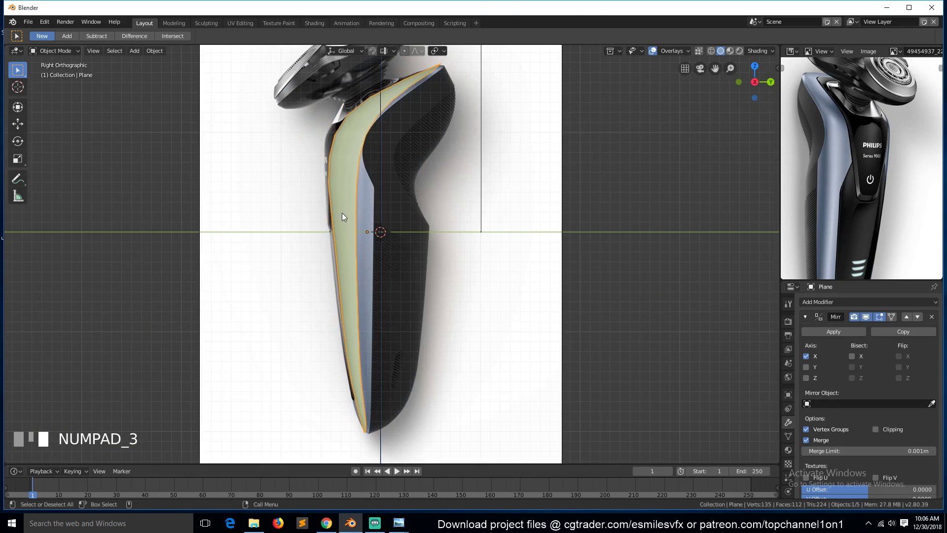
key(Tab)
click(430, 102)
scroll(418, 106, up, 2)
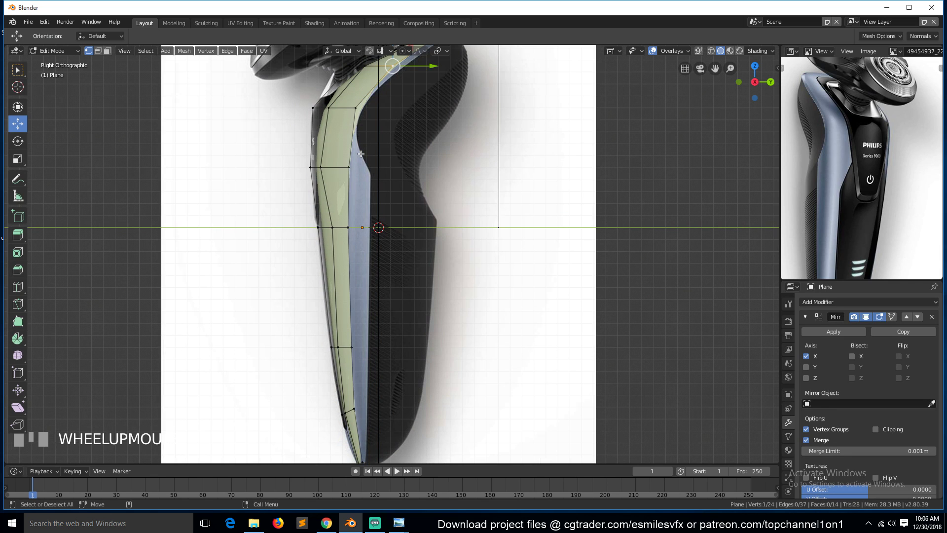
key(z)
click(338, 150)
click(353, 107)
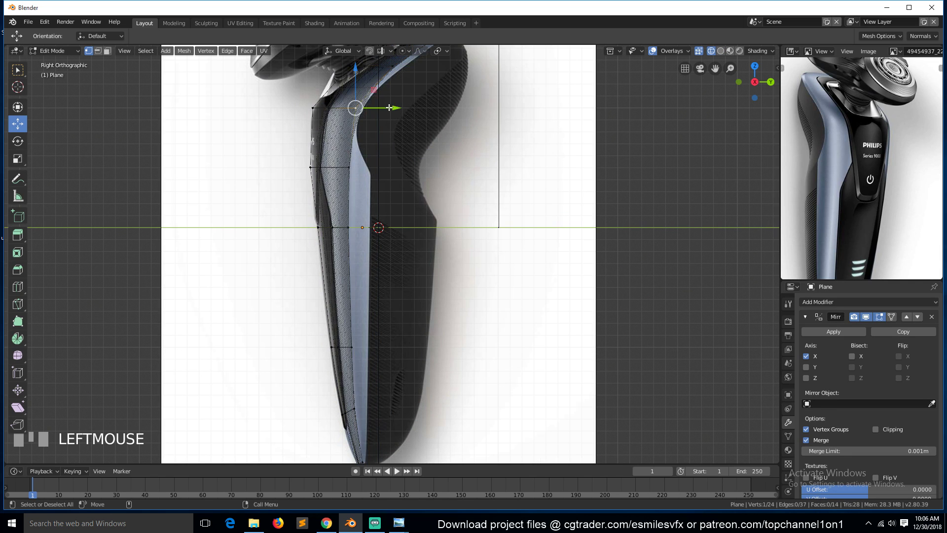
click(349, 167)
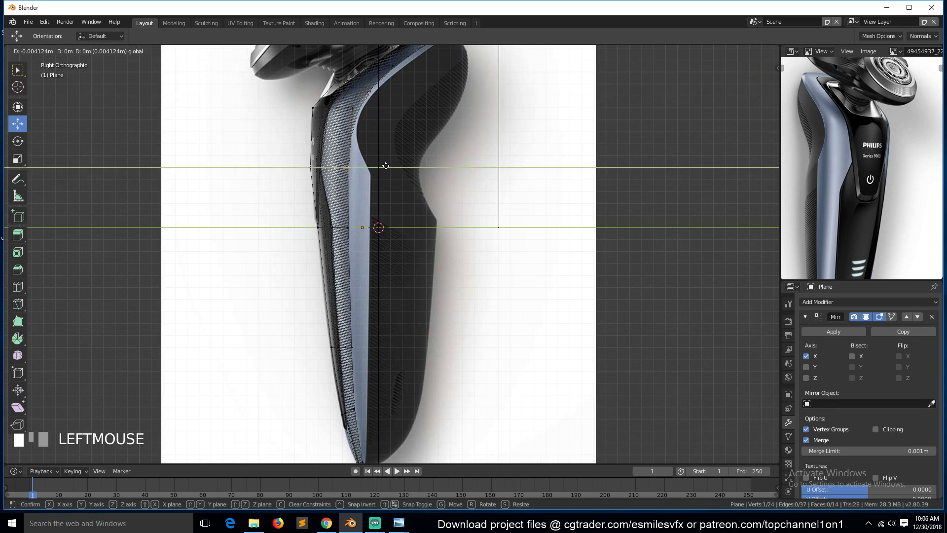
key(alt+a)
scroll(398, 281, down, 2)
scroll(379, 334, up, 2)
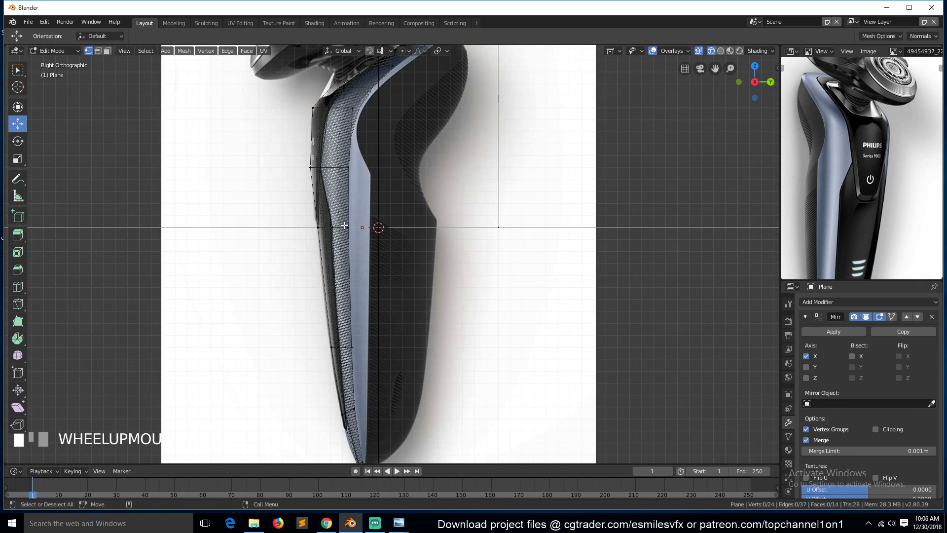
Extrude the outer edge's three mid-body vertices backward along Y to the rear boundary of the blue side trim.
click(353, 166)
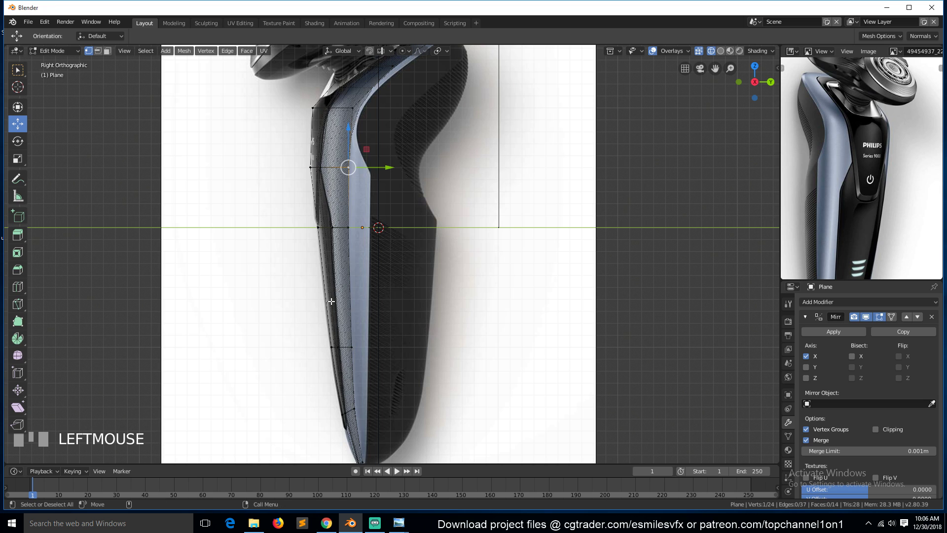
key(Tab)
key(grave)
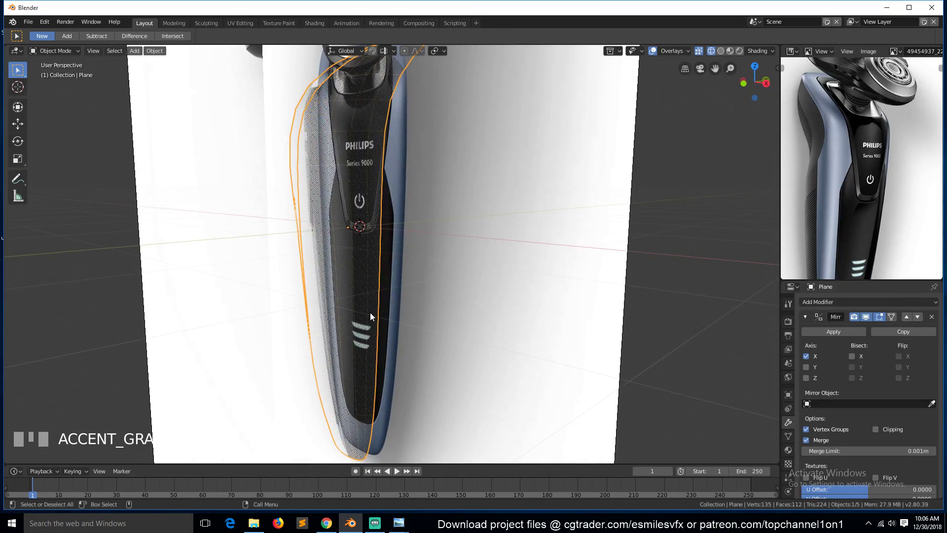
key(KP_3)
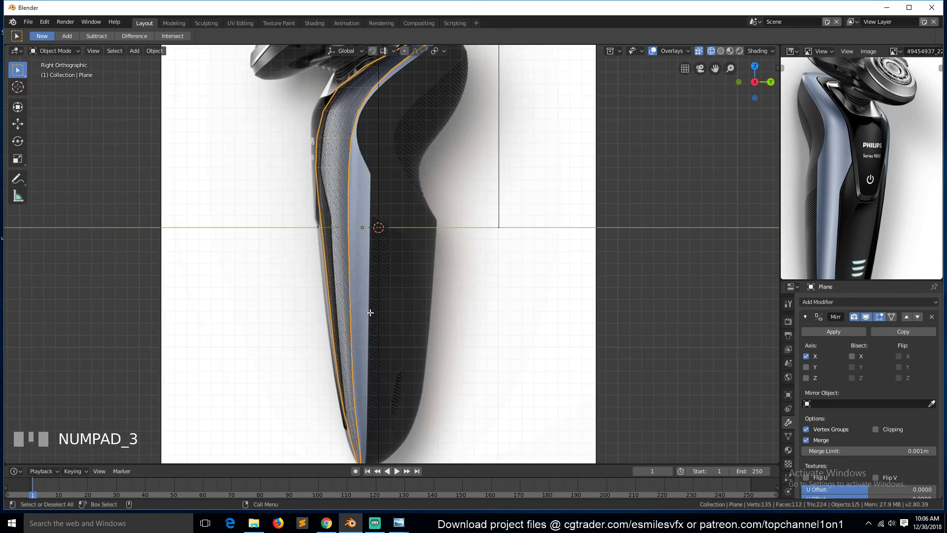
key(Tab)
ctrl+click(363, 347)
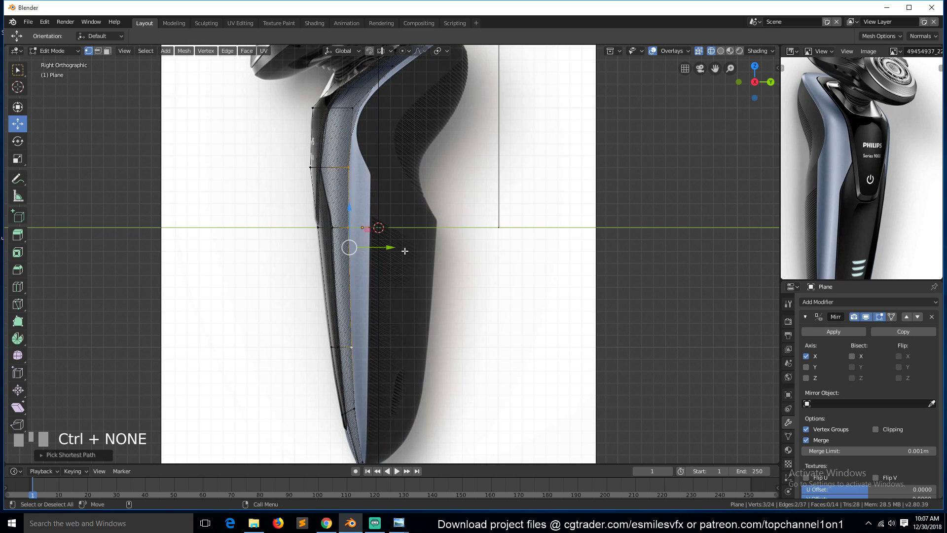
key(e)
right_click(397, 249)
drag(390, 247, 415, 249)
Move the three extruded vertices individually to follow the blue trim's rear edge in the side reference.
click(384, 166)
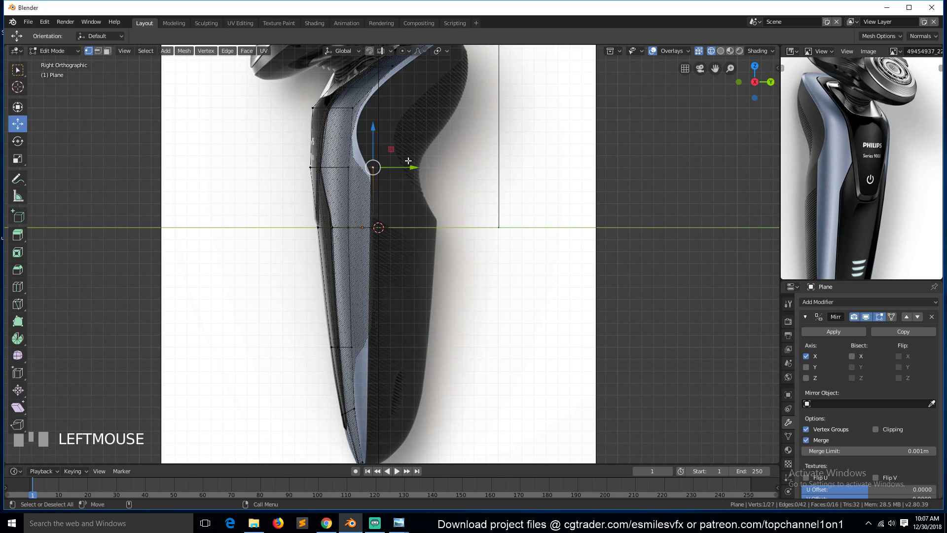
key(g)
click(408, 167)
click(388, 229)
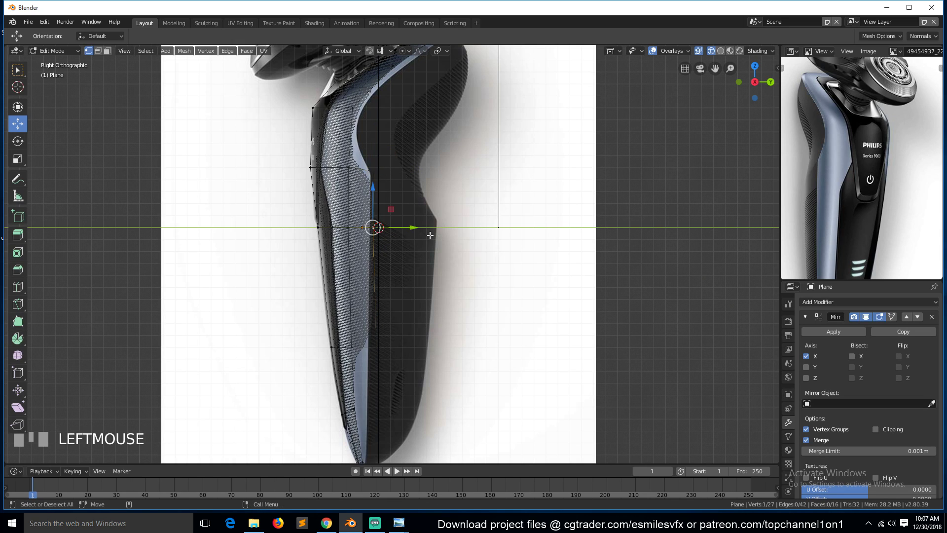
key(g)
click(420, 236)
click(394, 344)
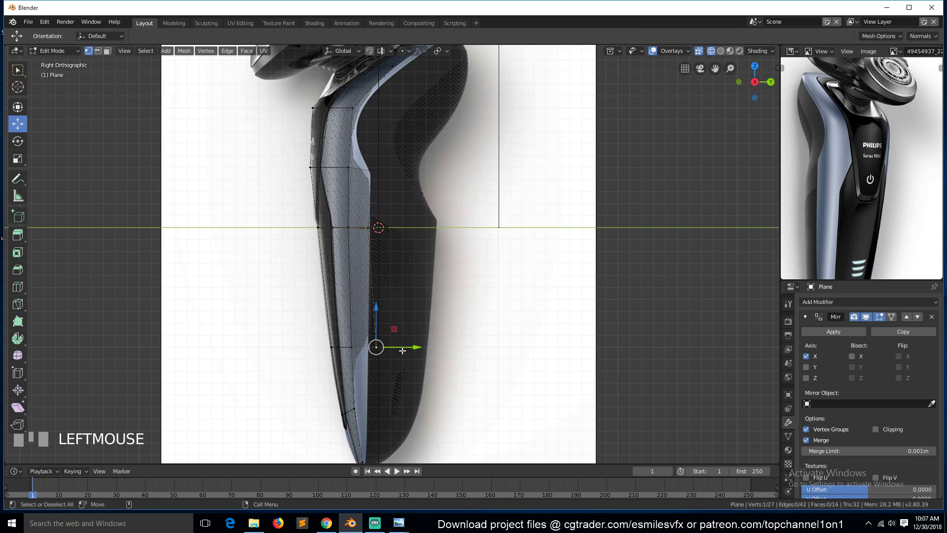
key(g)
click(400, 345)
Select the extruded strip's rear edge and shift it slightly inward along X in the front view.
alt+click(392, 231)
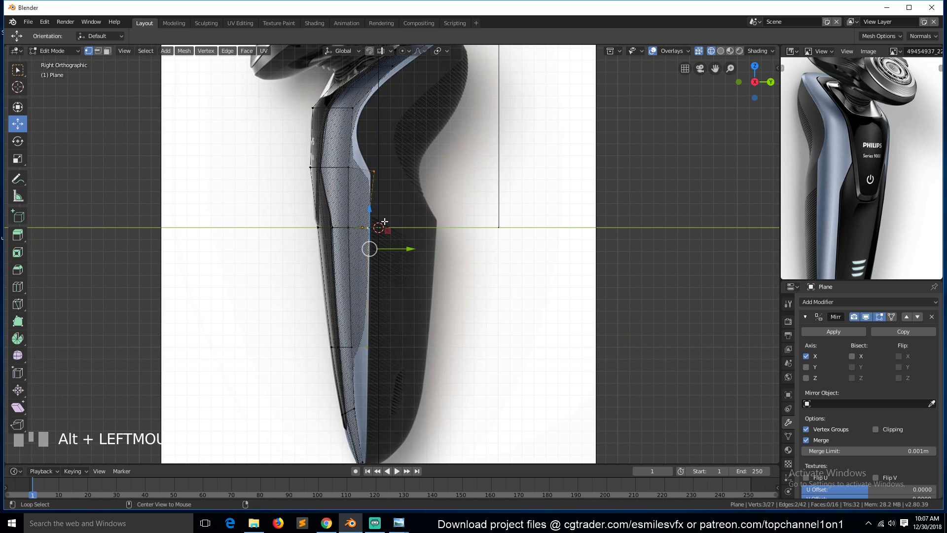
key(KP_1)
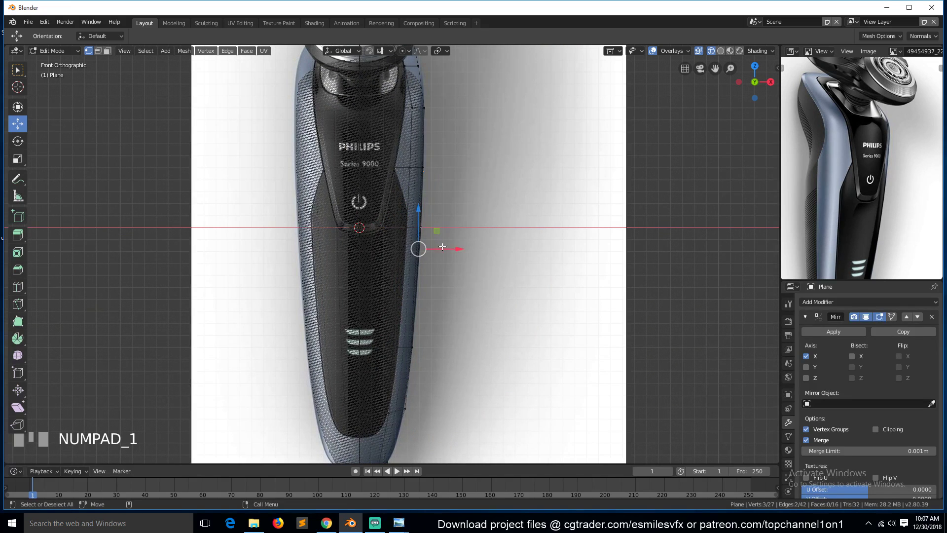
drag(442, 247, 444, 247)
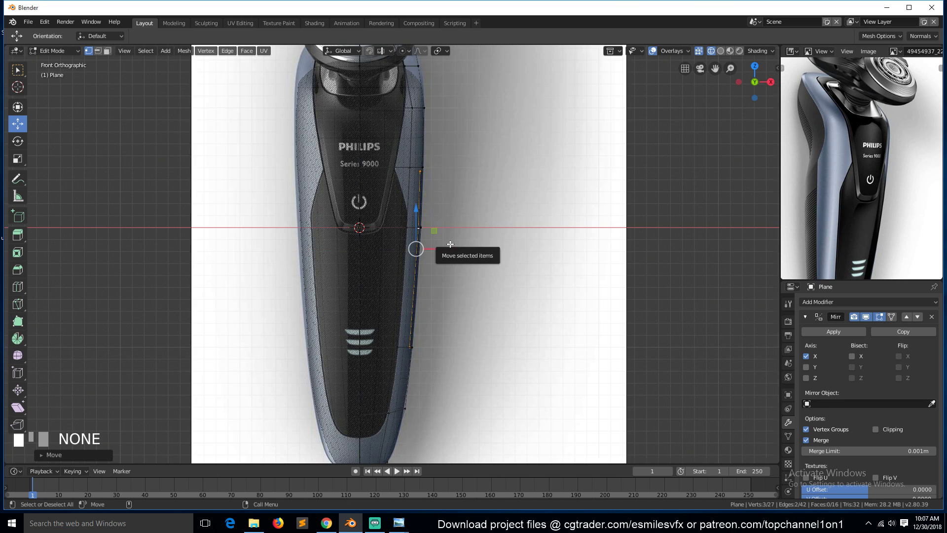
key(KP_3)
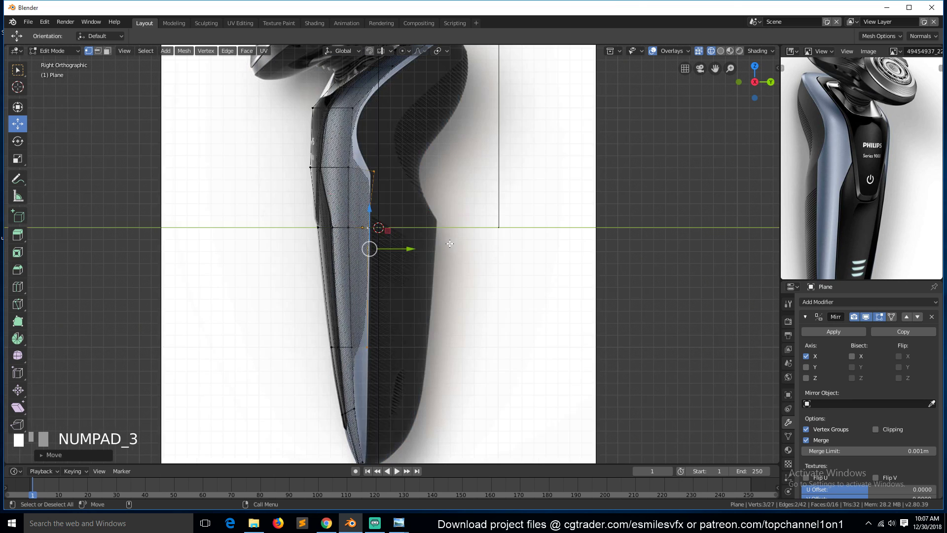
Extrude the upper outer edge, from the shoulder to the rear tip, slightly backward along Y.
click(360, 112)
drag(709, 73, 689, 168)
scroll(353, 142, up, 1)
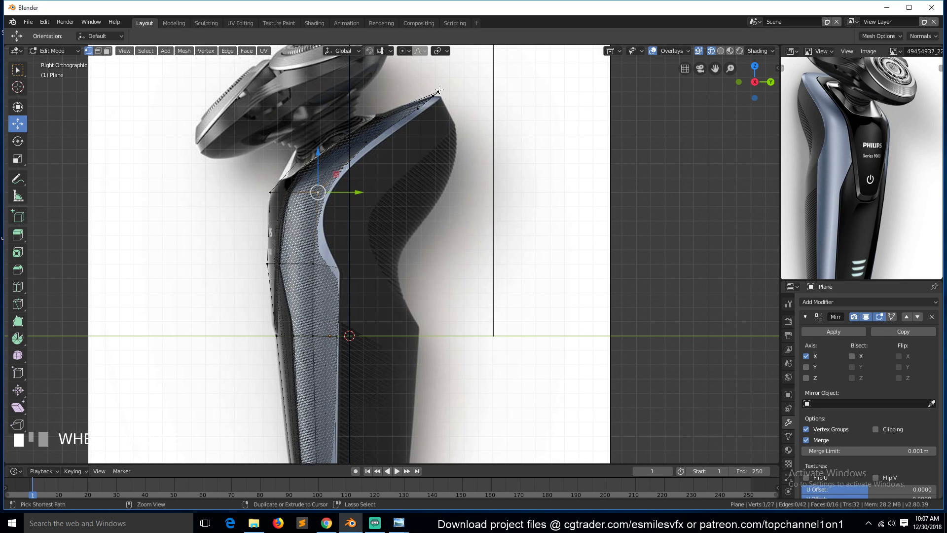
ctrl+click(439, 90)
key(grave)
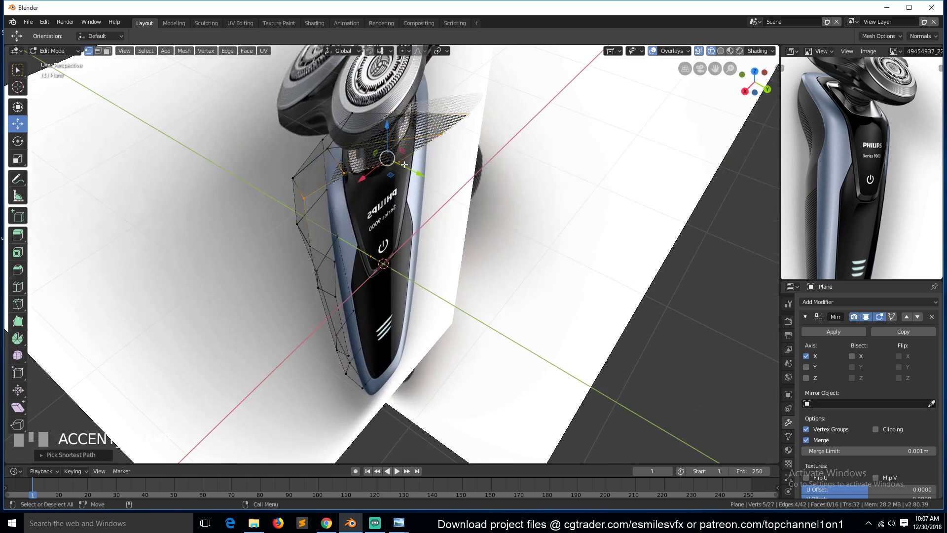
key(KP_3)
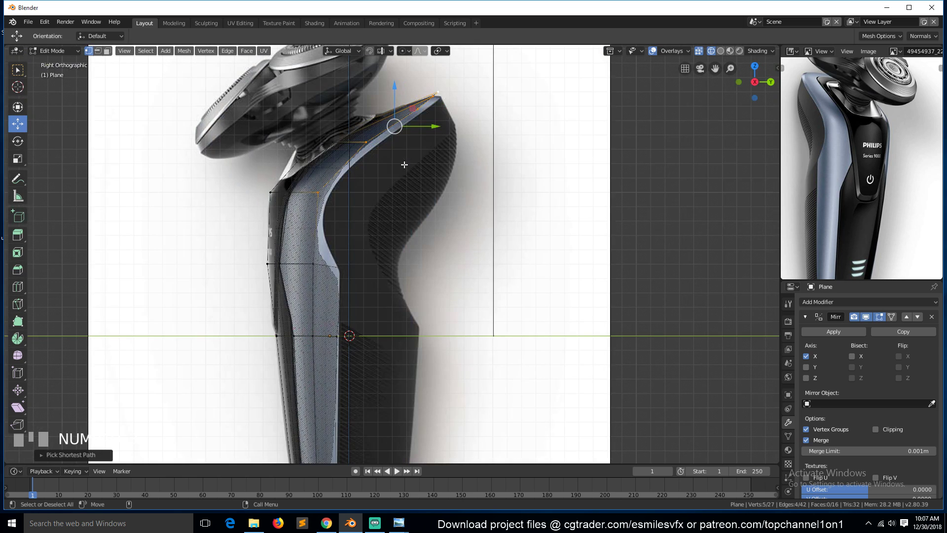
key(e)
right_click(407, 163)
drag(433, 126, 446, 126)
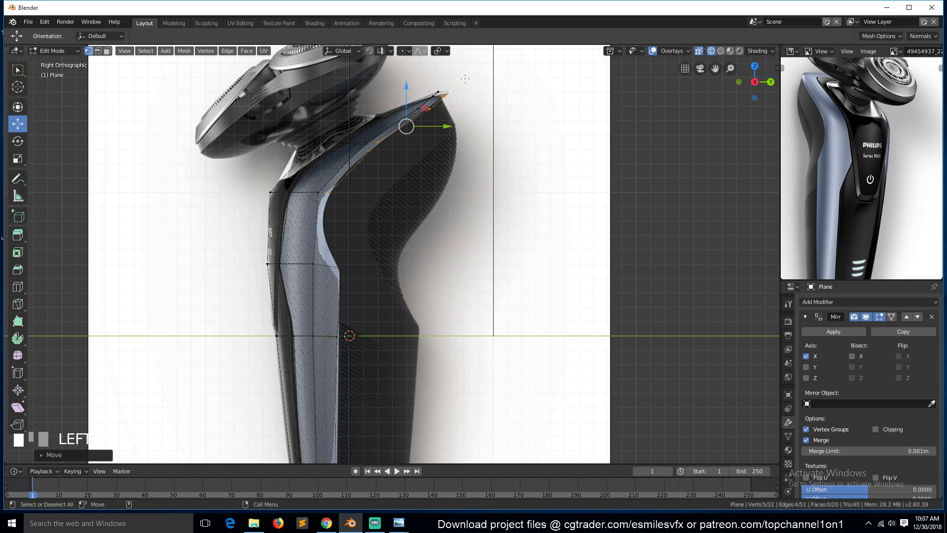
Move the upper strip's end vertices toward the rear tip of the blue trim.
ctrl+click(458, 88)
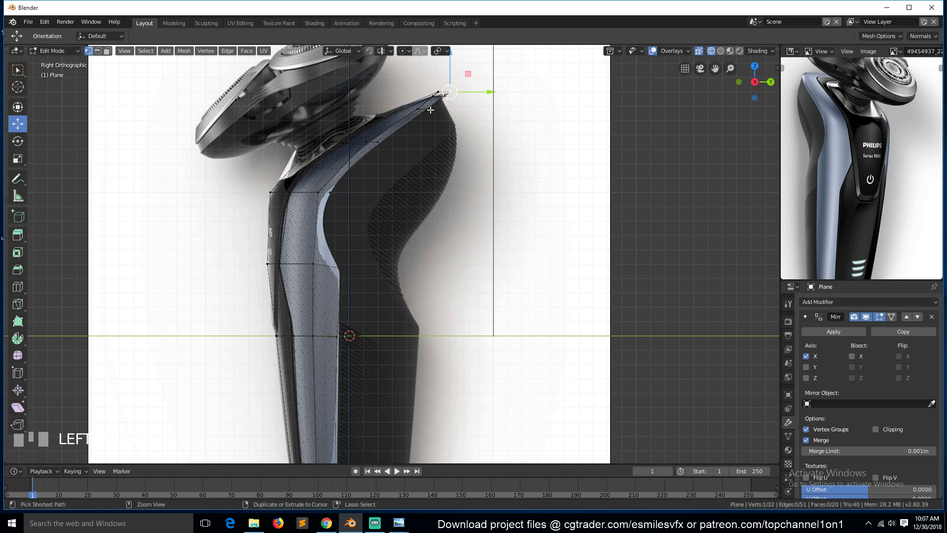
key(g)
click(463, 88)
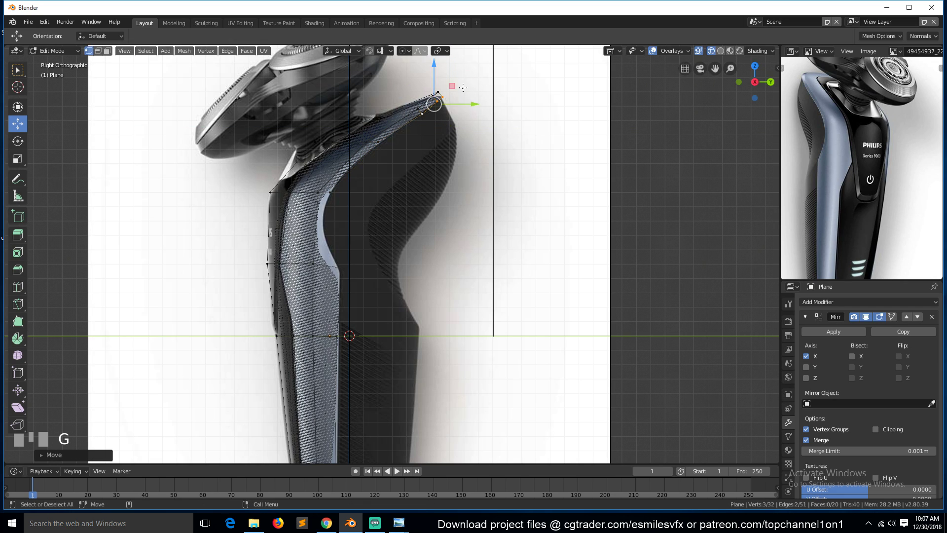
Fill the gap between the upper and lower side strips with a face and clear the selection.
click(330, 203)
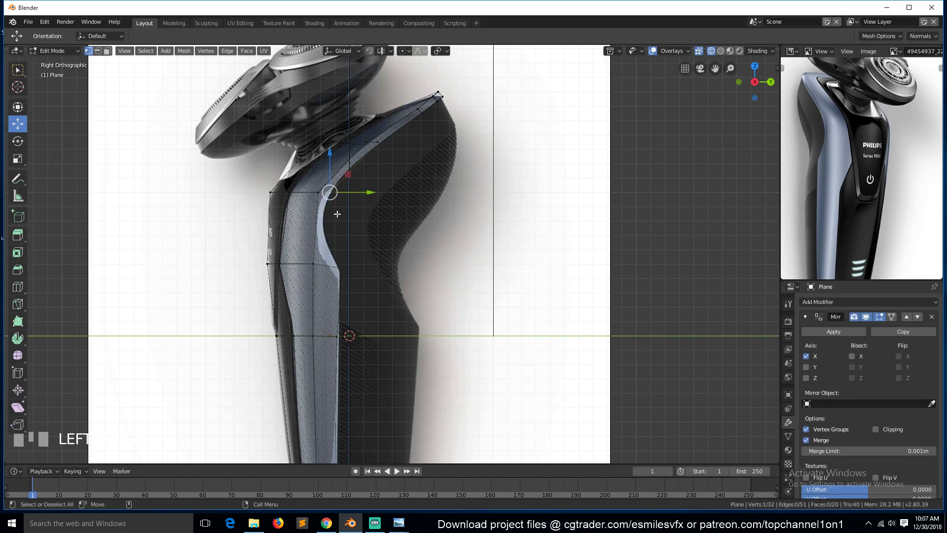
key(3)
click(324, 197)
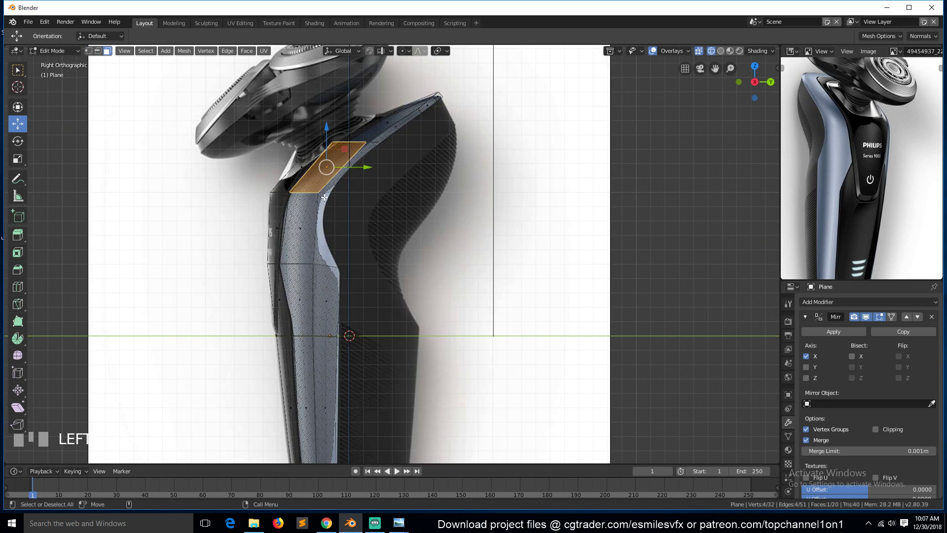
key(2)
click(329, 198)
shift+click(330, 267)
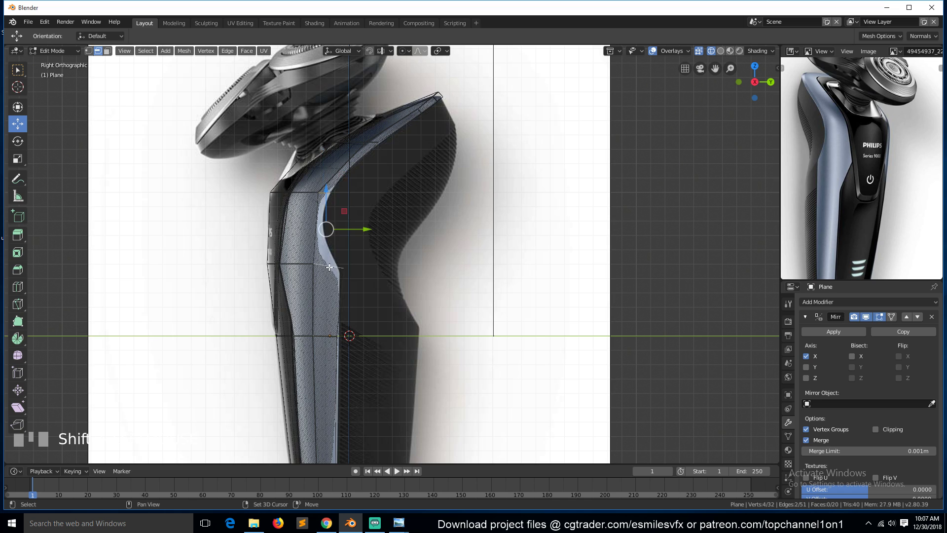
key(f)
key(alt+a)
Add a centred loop cut across the shoulder faces and move its rear vertex onto the blue trim's curved edge.
key(ctrl+r)
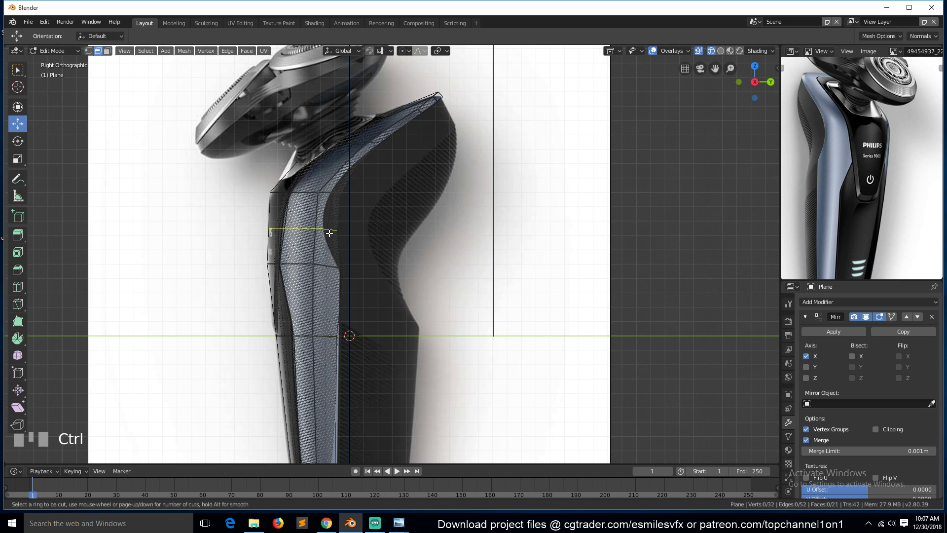
click(329, 232)
right_click(329, 232)
key(1)
drag(343, 229, 339, 228)
key(alt+a)
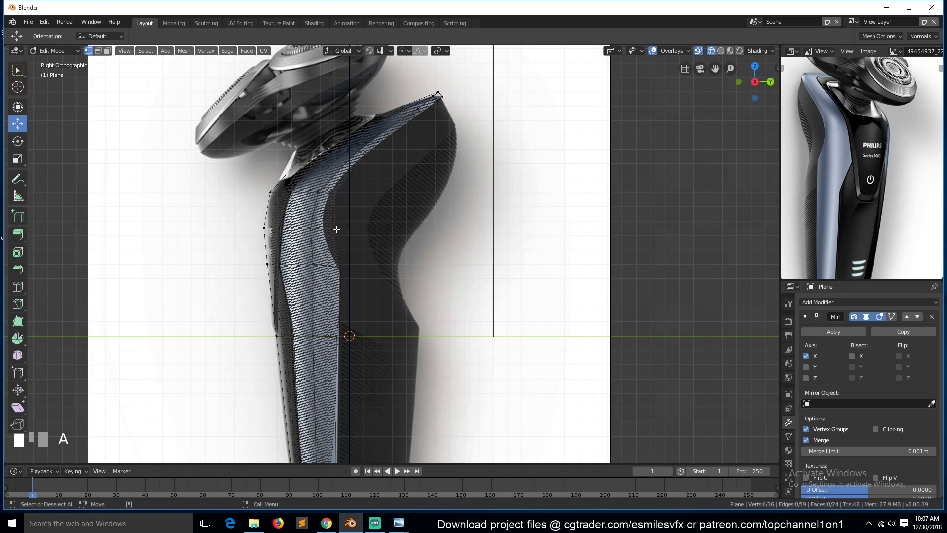
Edge-slide the three middle shoulder vertices toward the front of the body by about 0.53.
click(314, 267)
ctrl+click(320, 192)
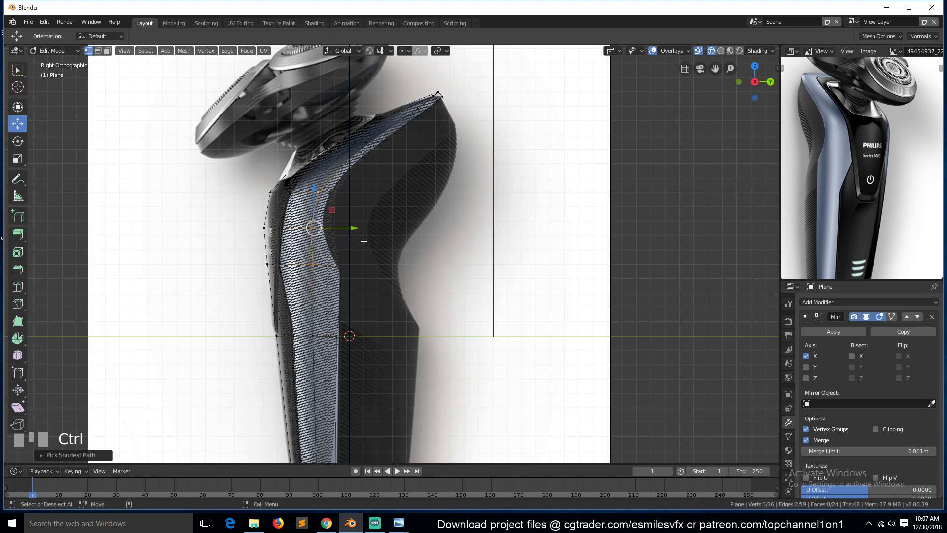
key(g)
key(g)
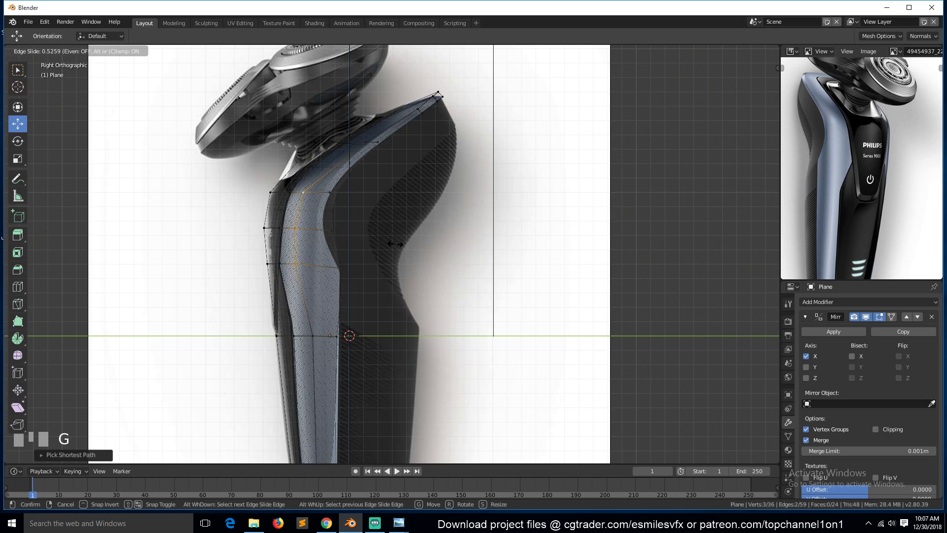
click(395, 243)
Adjust the rear-edge vertices around the shoulder curve and the corner below it to match the blue trim's outline.
click(330, 191)
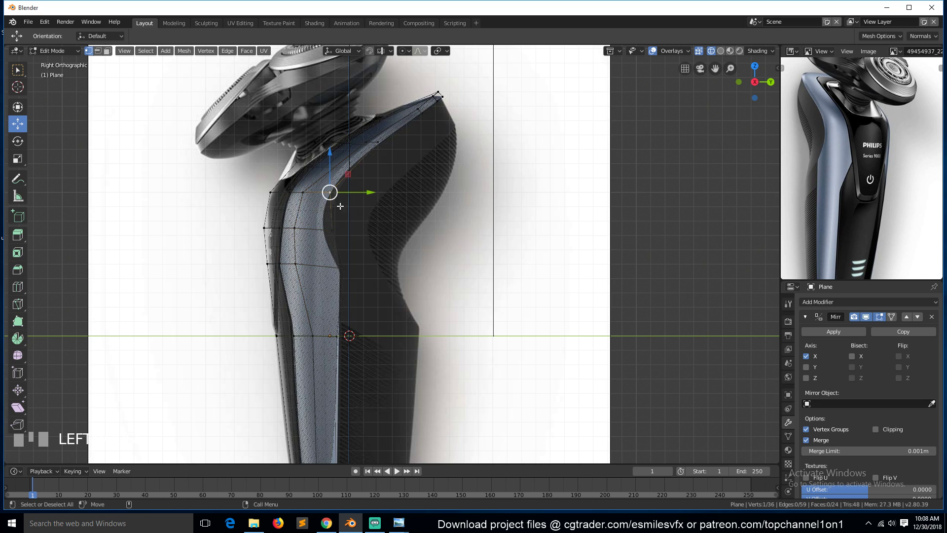
click(331, 231)
drag(372, 230, 391, 254)
scroll(374, 179, up, 2)
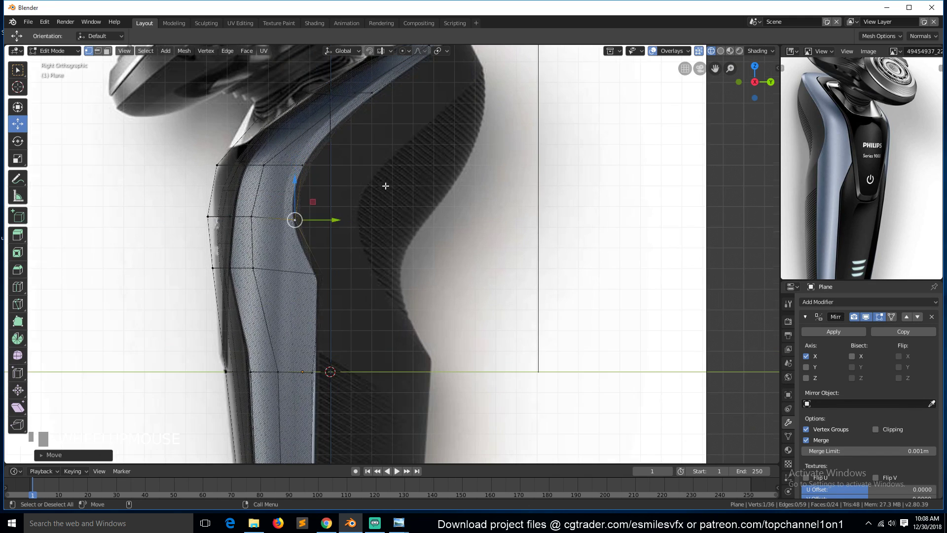
click(317, 174)
click(318, 181)
click(300, 223)
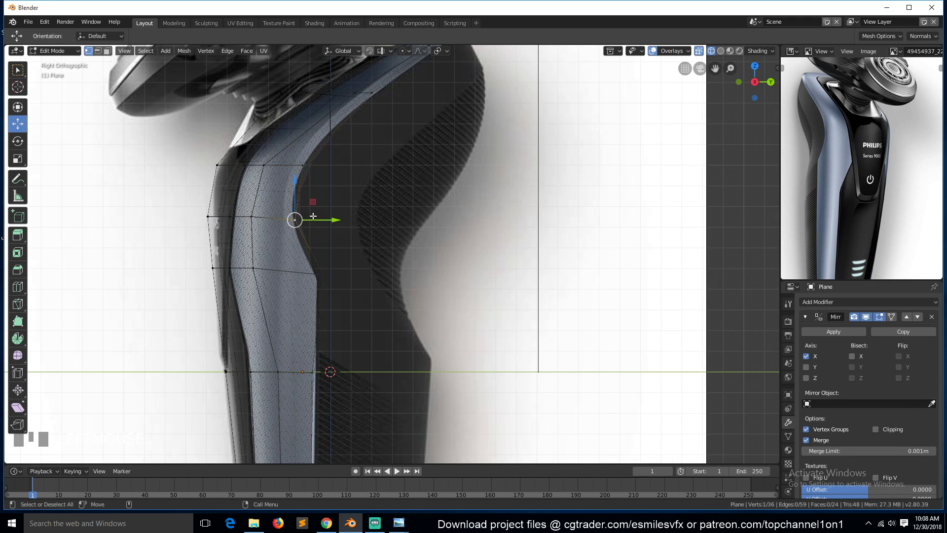
drag(317, 217, 313, 216)
click(321, 267)
drag(349, 279, 342, 268)
scroll(316, 371, down, 4)
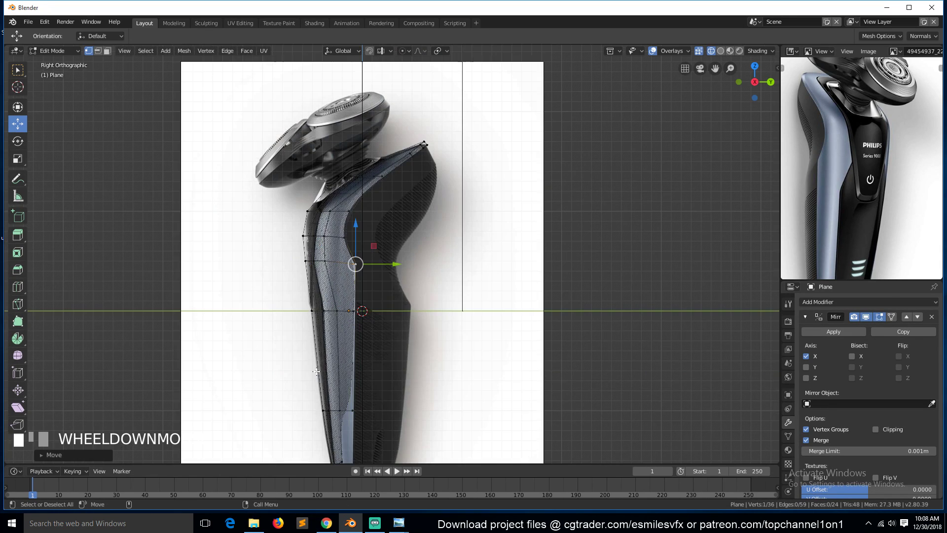
Shift the rear edge's two lower vertices slightly backward along Y onto the trim boundary and clear the selection.
click(367, 320)
ctrl+click(375, 412)
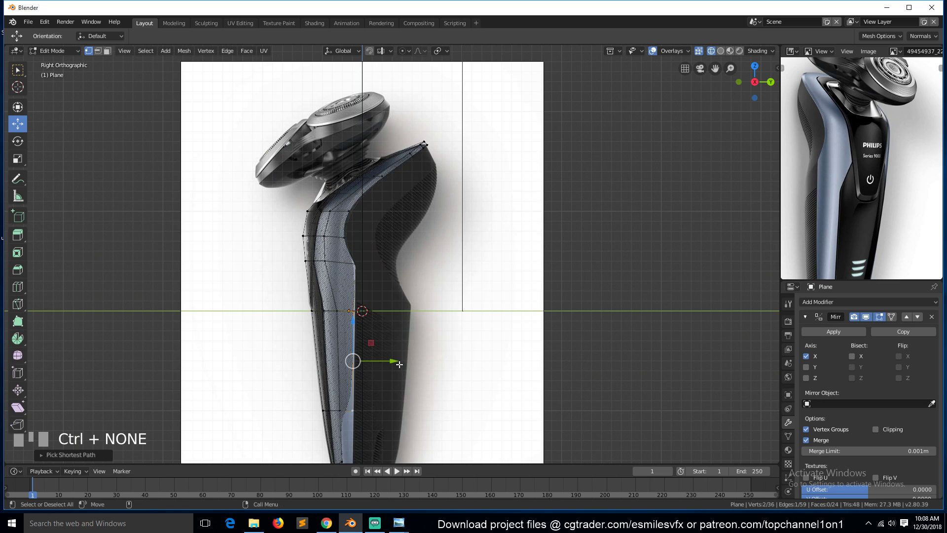
drag(392, 360, 394, 360)
scroll(380, 362, down, 4)
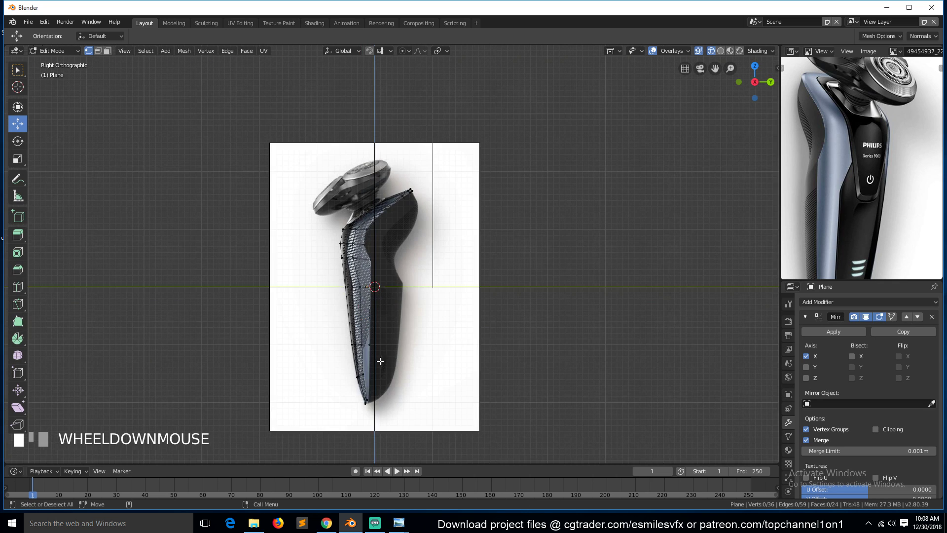
Select the trim's rear edge loop and compare it with the front, side and angled references, clearing the selection again.
click(367, 354)
alt+click(370, 232)
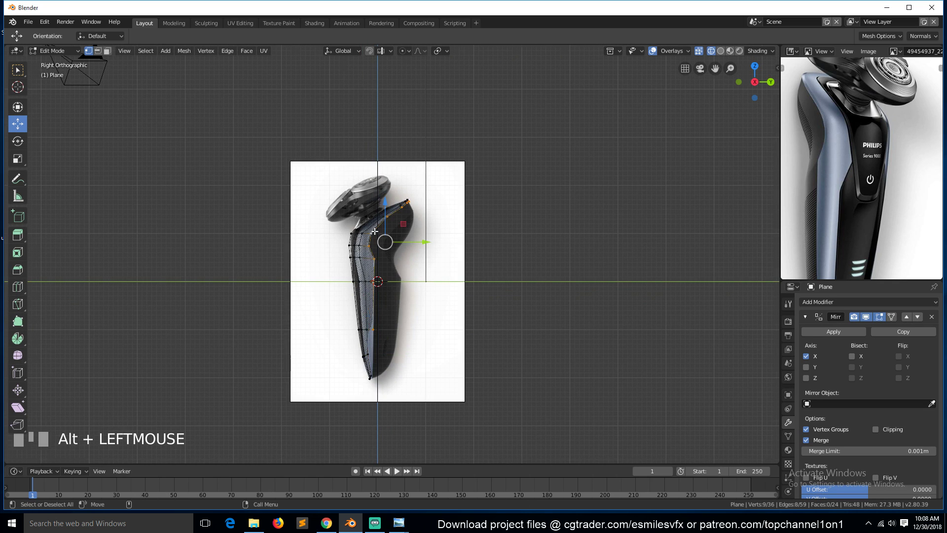
key(KP_1)
key(KP_Decimal)
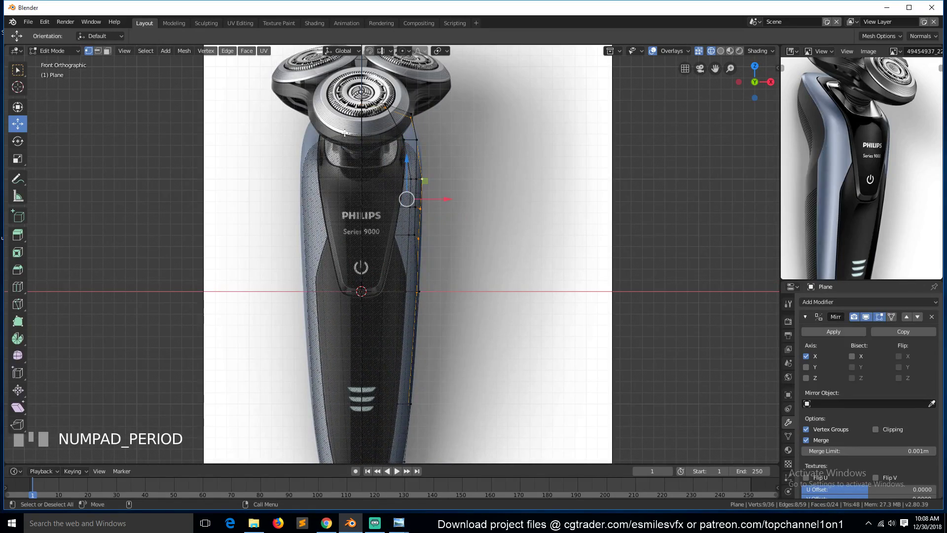
scroll(879, 165, down, 2)
key(grave)
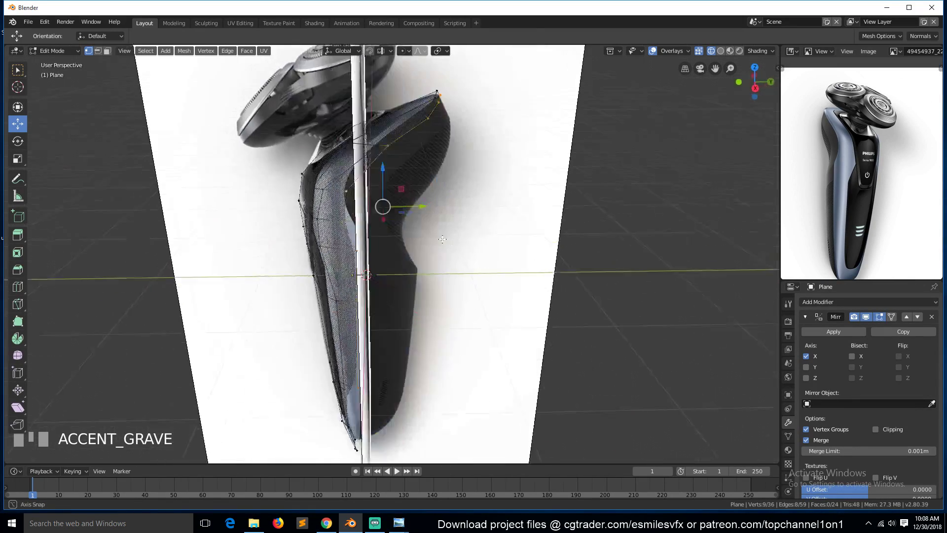
middle_drag(443, 239, 404, 229)
key(KP_1)
key(KP_6)
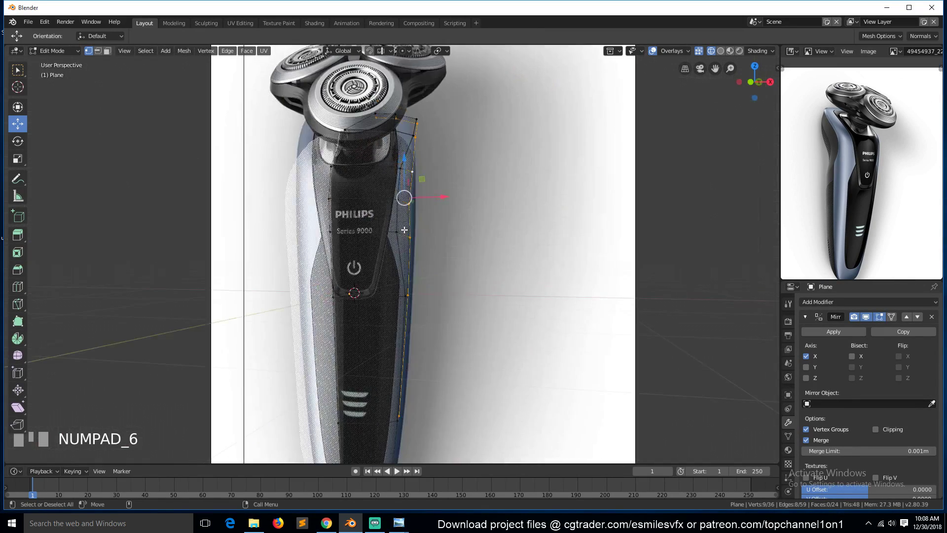
key(KP_3)
key(KP_1)
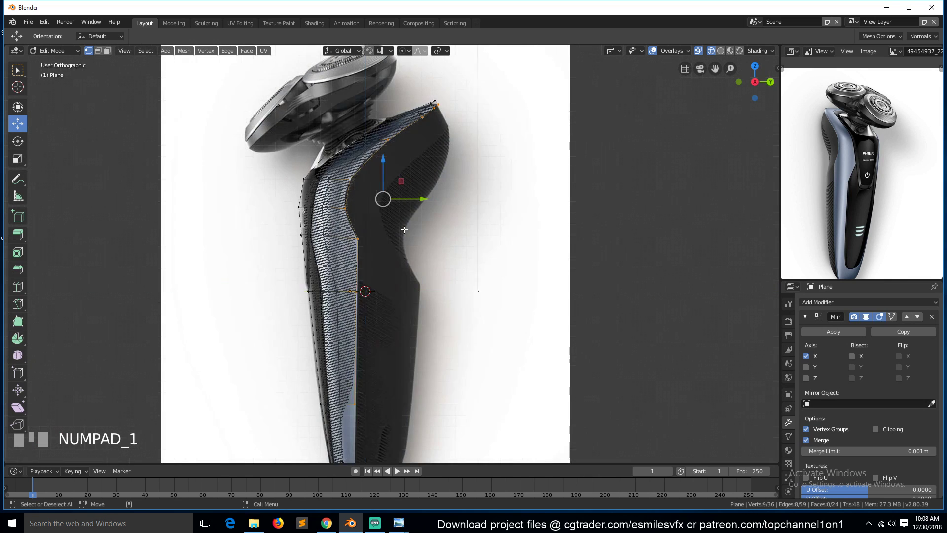
scroll(419, 239, down, 1)
key(a)
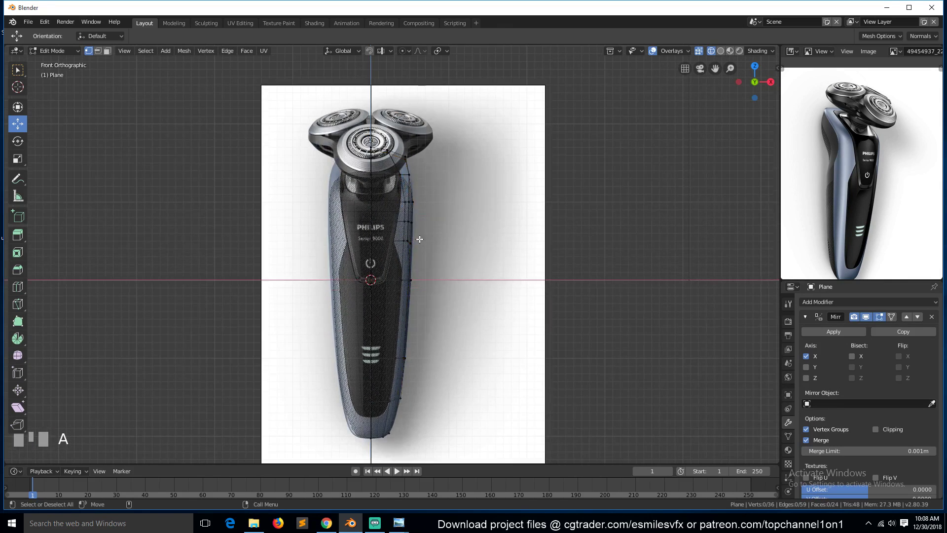
key(KP_3)
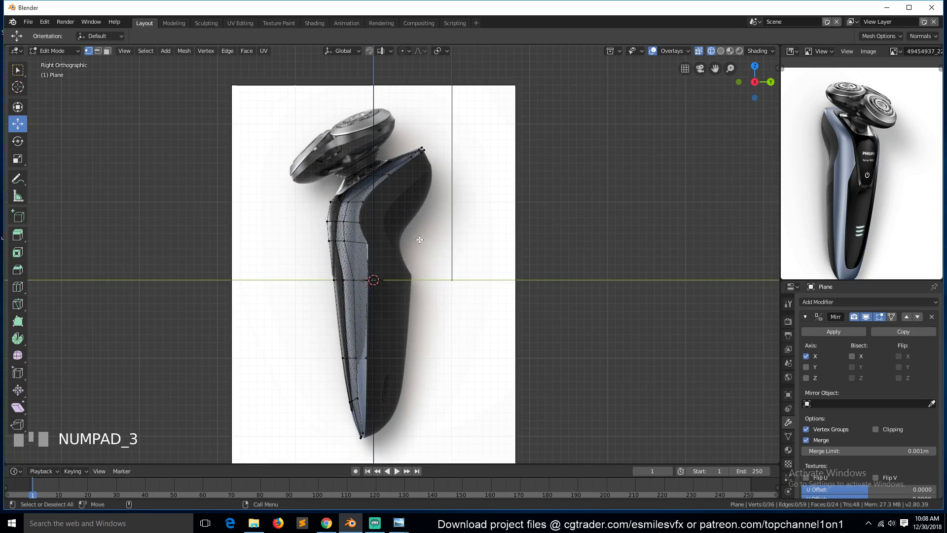
key(KP_1)
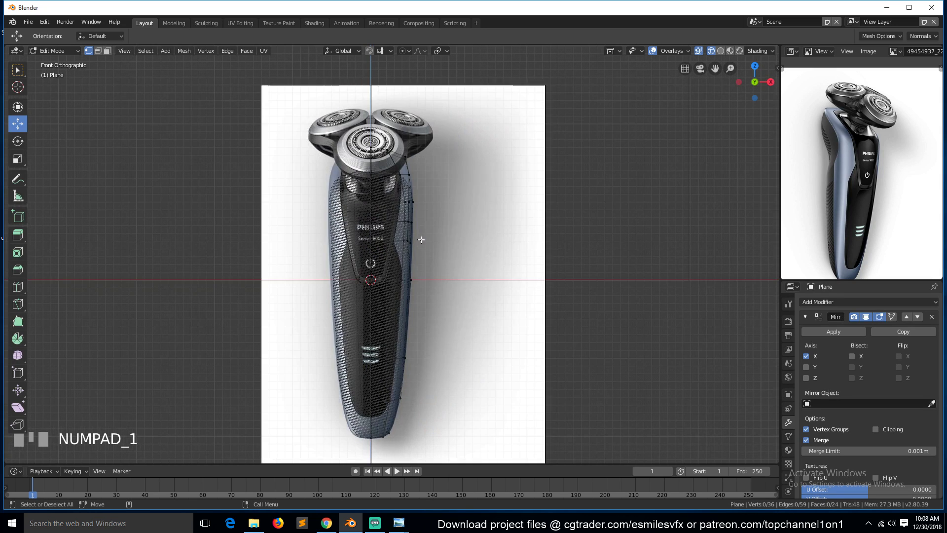
scroll(419, 239, down, 1)
scroll(427, 374, up, 1)
key(KP_3)
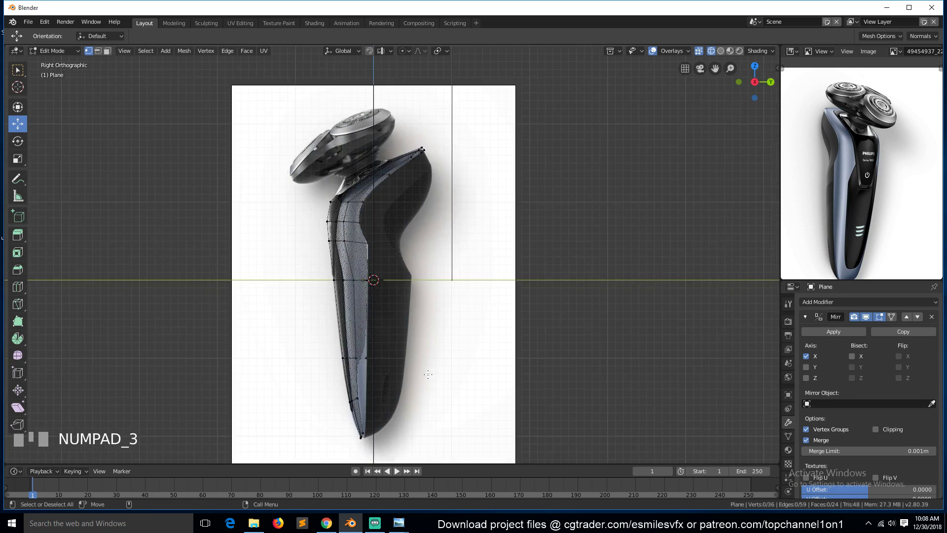
Extrude the four-vertex edge path at the trim's lower end and move it backward along Y toward the trim's rear boundary.
click(356, 398)
ctrl+click(361, 435)
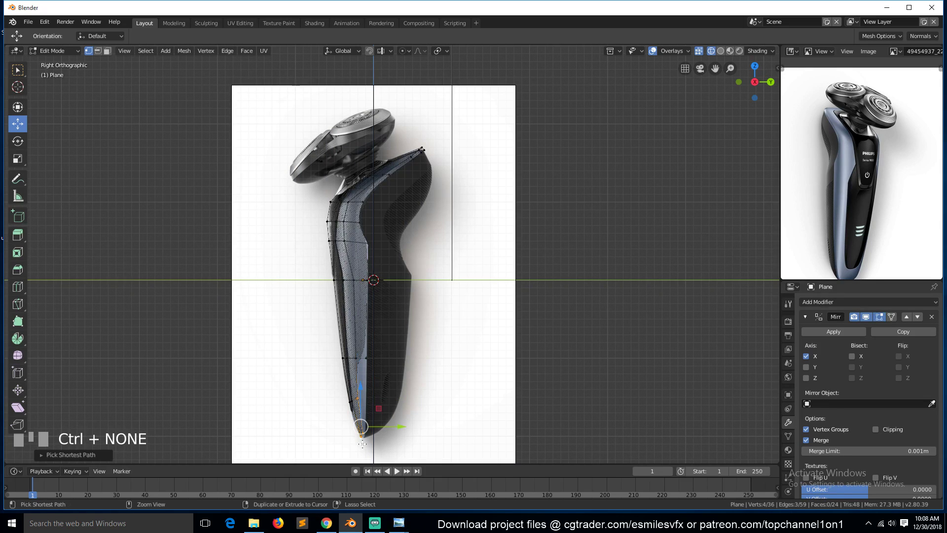
key(KP_Decimal)
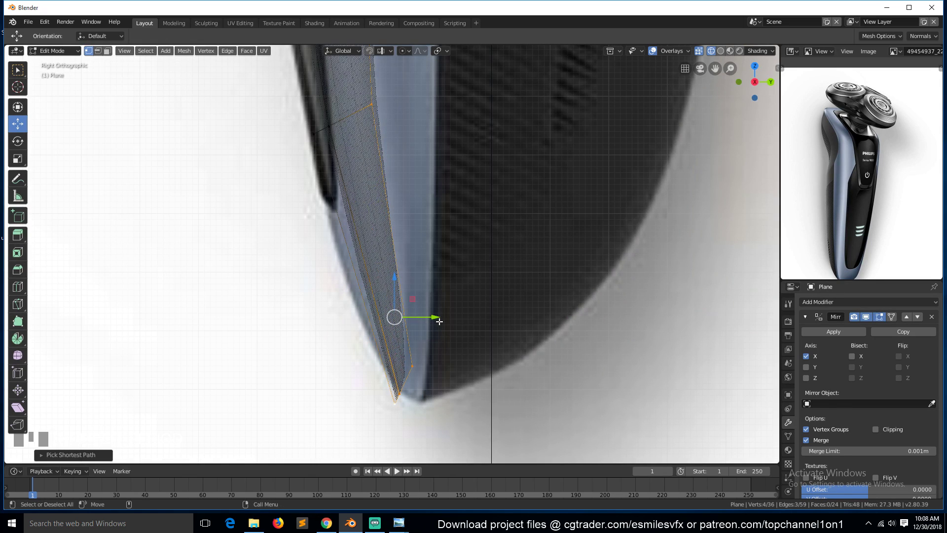
key(e)
right_click(438, 322)
drag(436, 320, 458, 320)
Edge-slide the three-vertex path near the bottom tip upward and shift it forward along Y to the body's front outline.
click(413, 366)
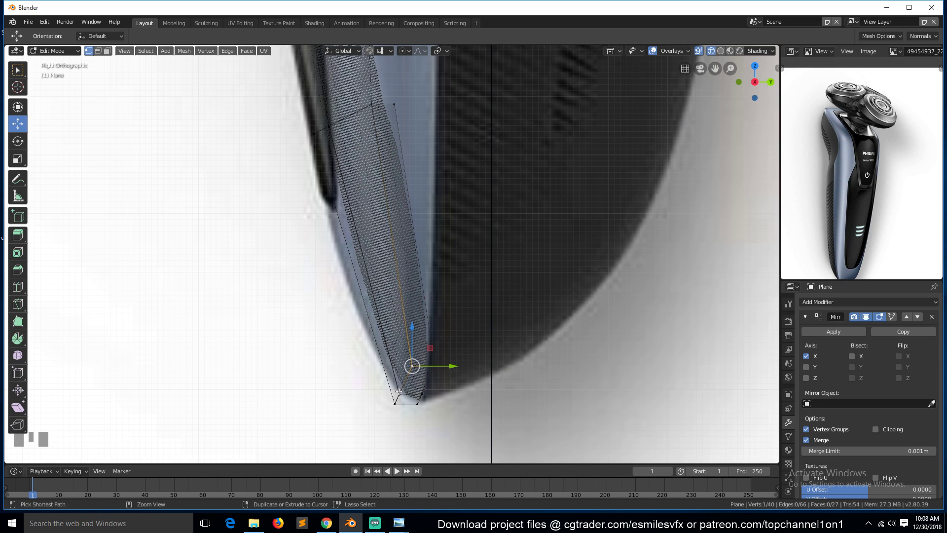
ctrl+click(395, 403)
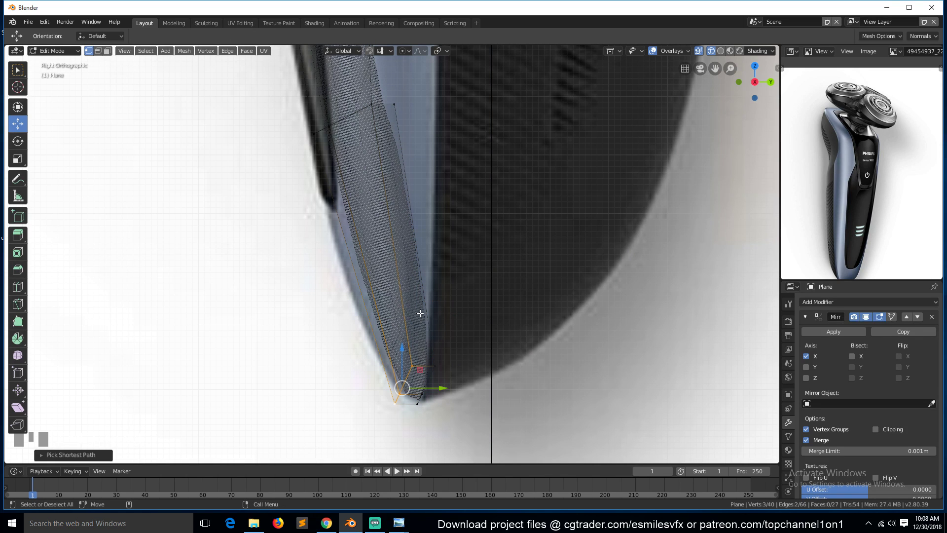
key(g)
key(g)
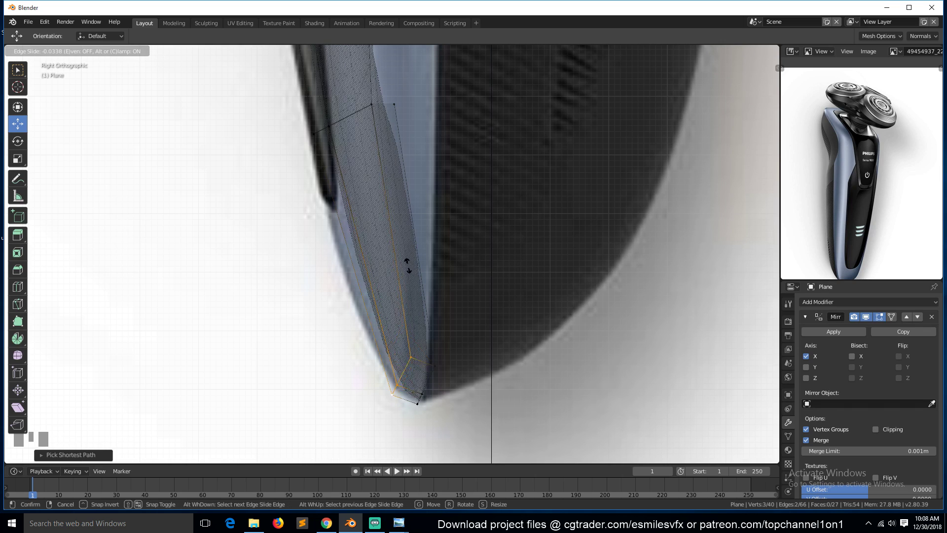
click(416, 249)
drag(425, 323, 412, 323)
Add a loop cut across the lower trim faces and move its front vertex forward along Y onto the body's outline.
key(ctrl+r)
click(377, 215)
click(379, 206)
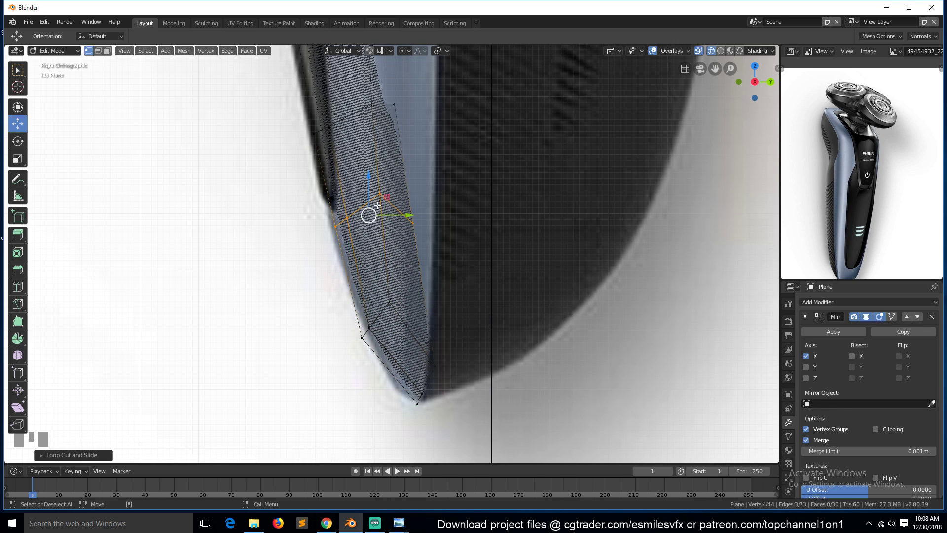
click(337, 224)
key(g)
key(y)
drag(360, 227, 380, 226)
Nudge the front vertex of the row above the new loop cut slightly forward along Y, beside the black panel.
click(348, 218)
click(369, 320)
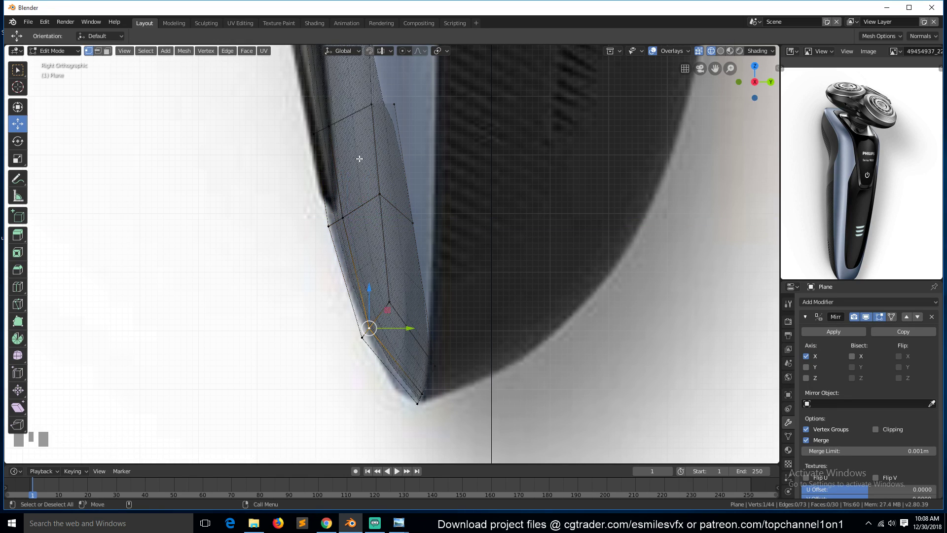
click(314, 138)
scroll(325, 146, down, 3)
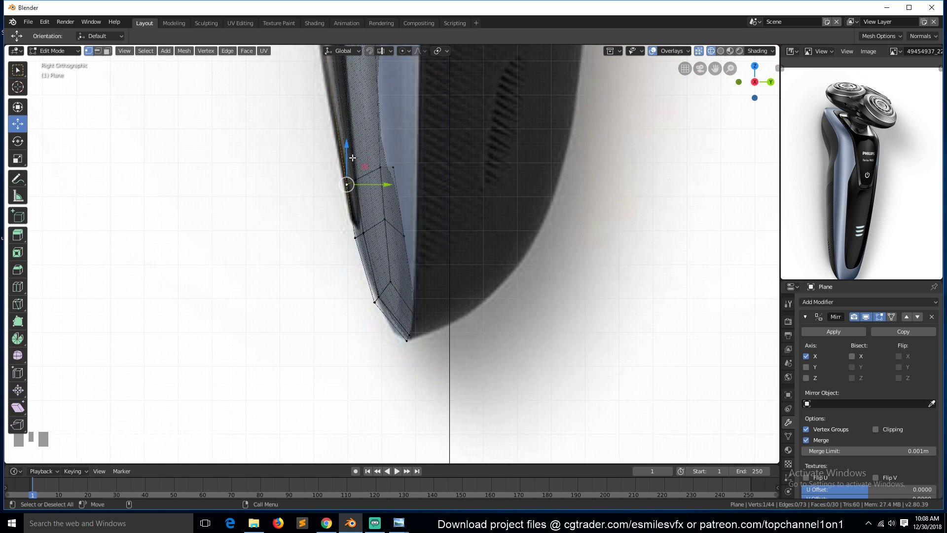
drag(383, 187, 381, 188)
Move the middle vertex of the row above the bottom tip slightly upward and backward.
click(397, 167)
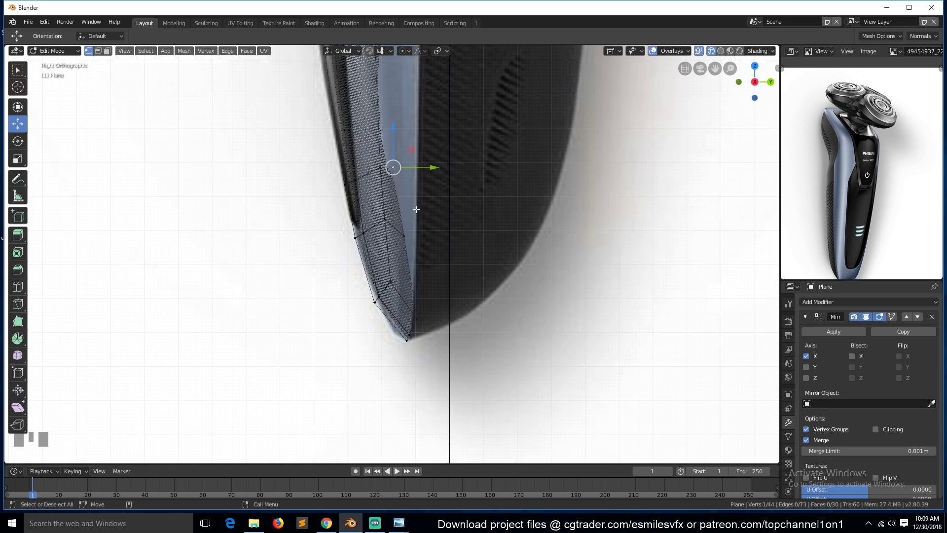
click(409, 226)
click(411, 275)
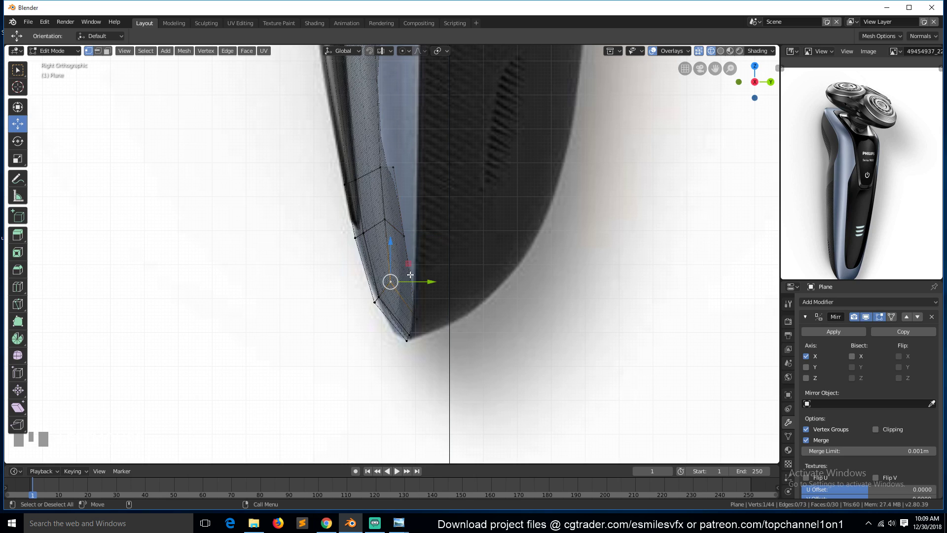
drag(417, 270, 424, 265)
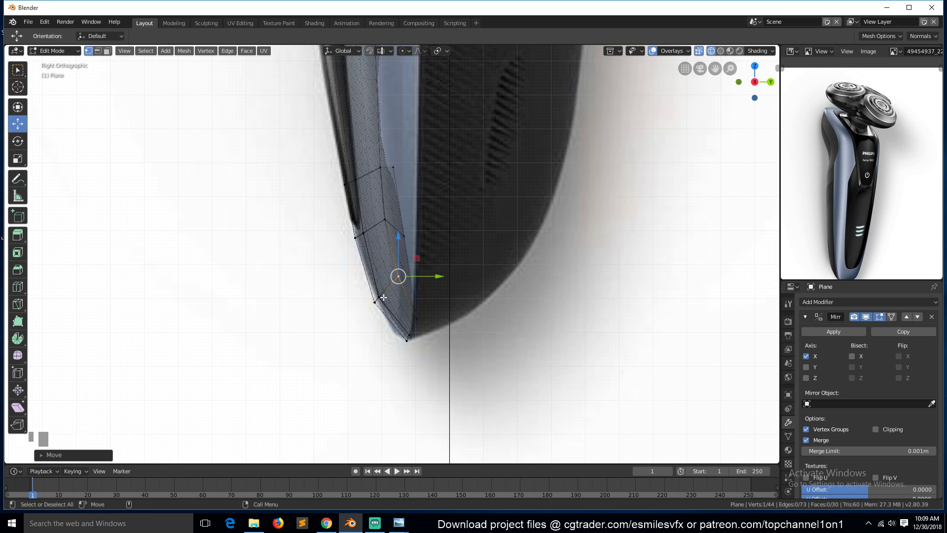
Vertex-slide that row's two front vertices down toward the bottom tip and lower the outer one to the tip's outline.
key(shift+v)
click(420, 332)
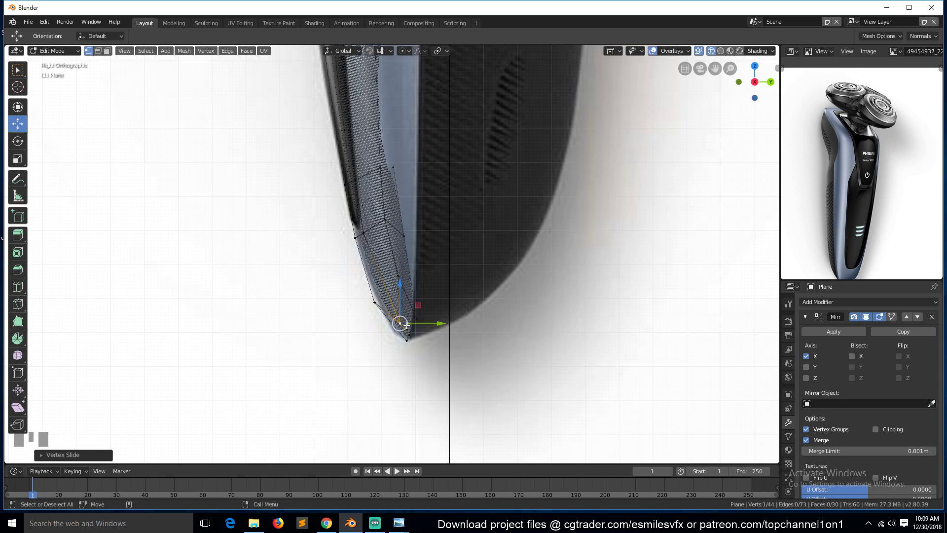
click(376, 303)
key(shift+v)
click(399, 352)
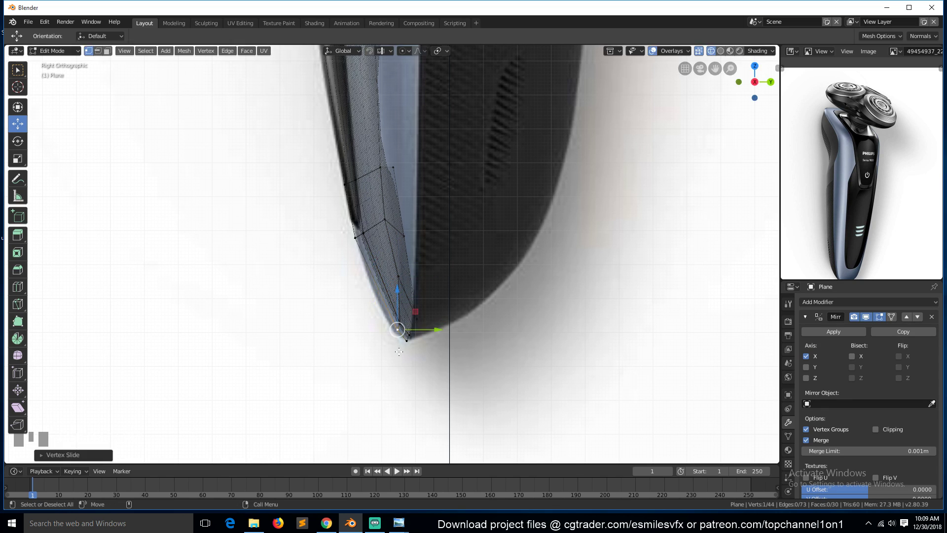
drag(398, 289, 416, 246)
Adjust the two rear vertices at the bottom tip to match the trim's pointed lower end.
key(alt+a)
click(421, 321)
click(414, 331)
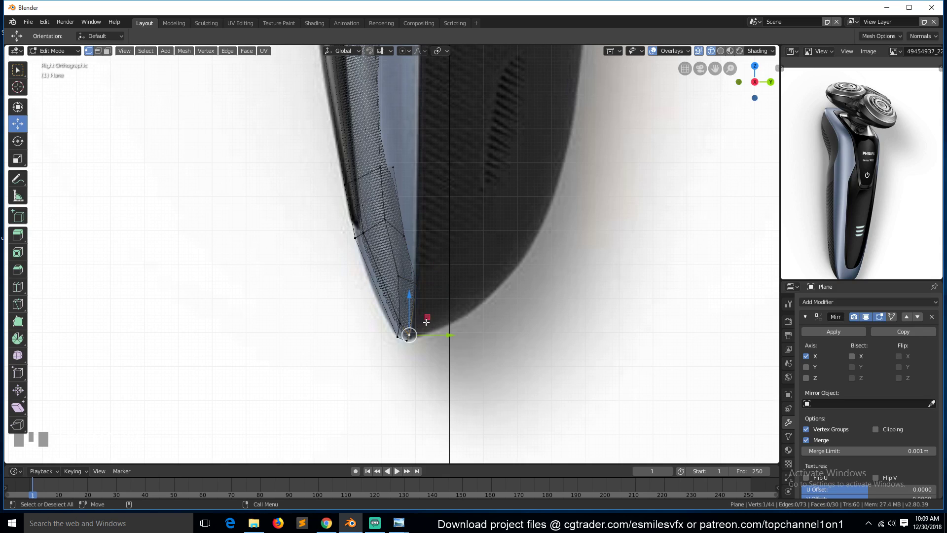
drag(427, 318, 430, 308)
click(412, 341)
drag(429, 340, 430, 339)
Move the two rear-edge vertices above the tip backward along Y onto the blue trim's rear boundary.
click(405, 234)
scroll(438, 237, down, 2)
scroll(438, 237, down, 2)
scroll(443, 234, up, 3)
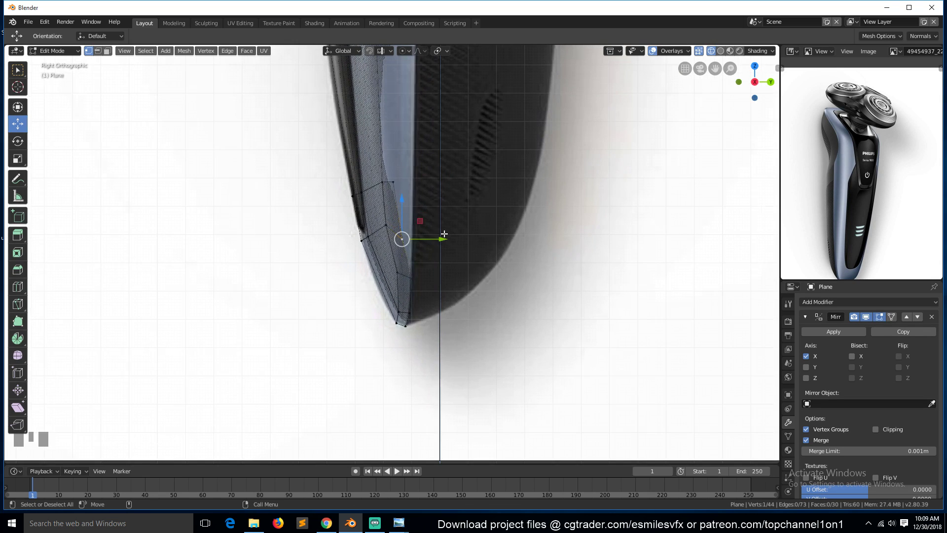
drag(431, 237, 441, 235)
click(394, 182)
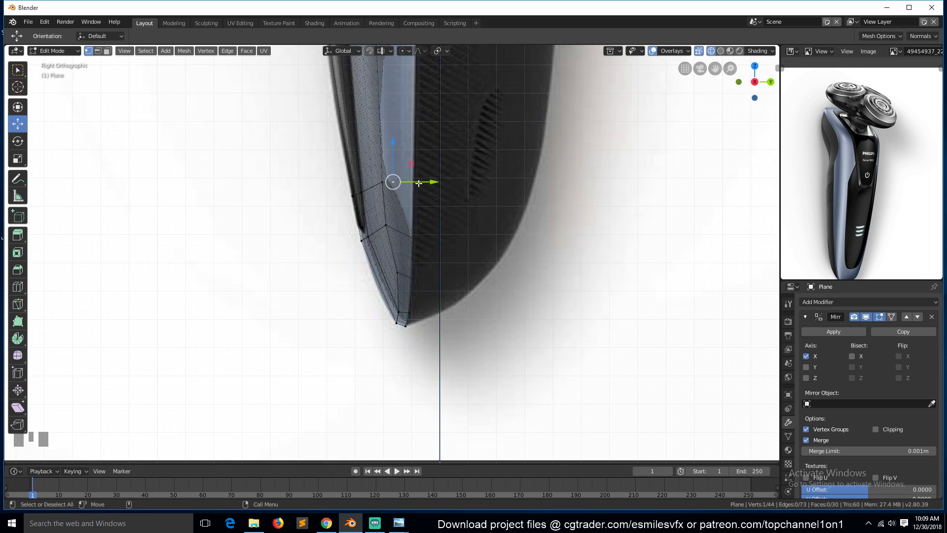
drag(428, 178, 450, 186)
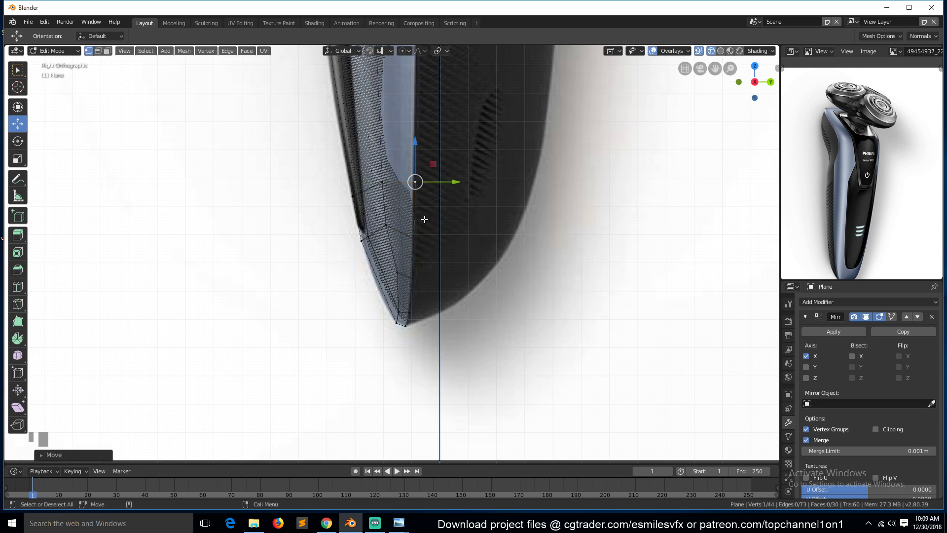
Knife-cut a vertical edge through the rear faces from the middle vertex above the tip up to the extruded strip's upper edge.
key(k)
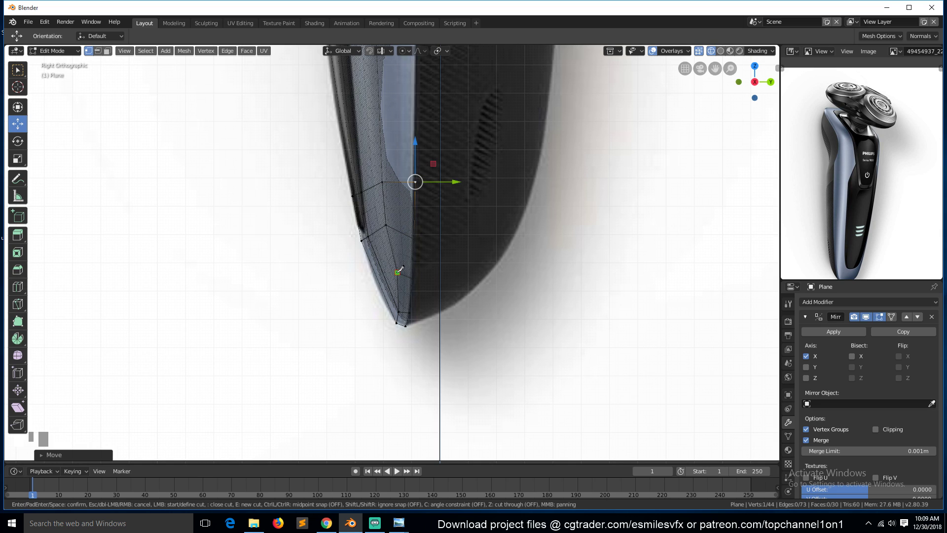
click(402, 182)
key(Return)
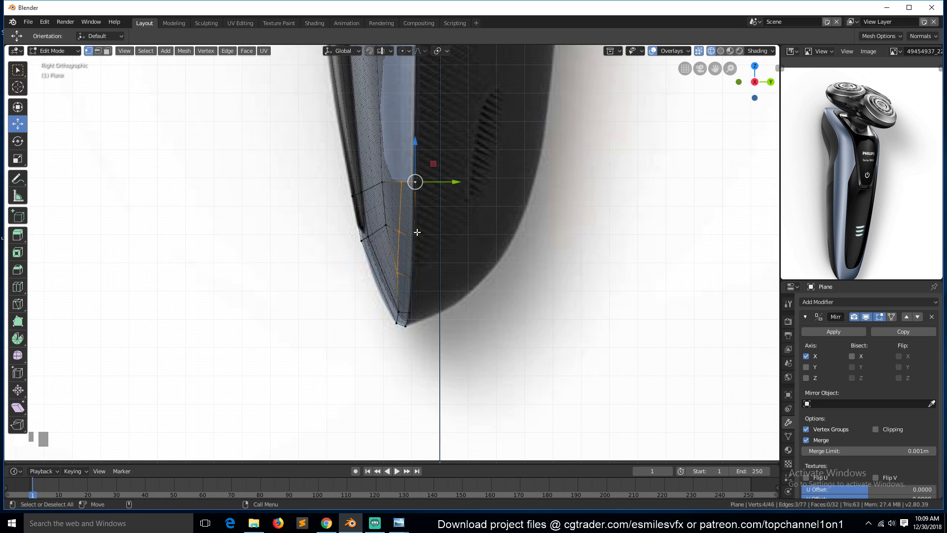
click(404, 268)
Add a centred loop cut across the front faces above the tip and move it forward toward the body's outline.
key(ctrl+r)
click(386, 247)
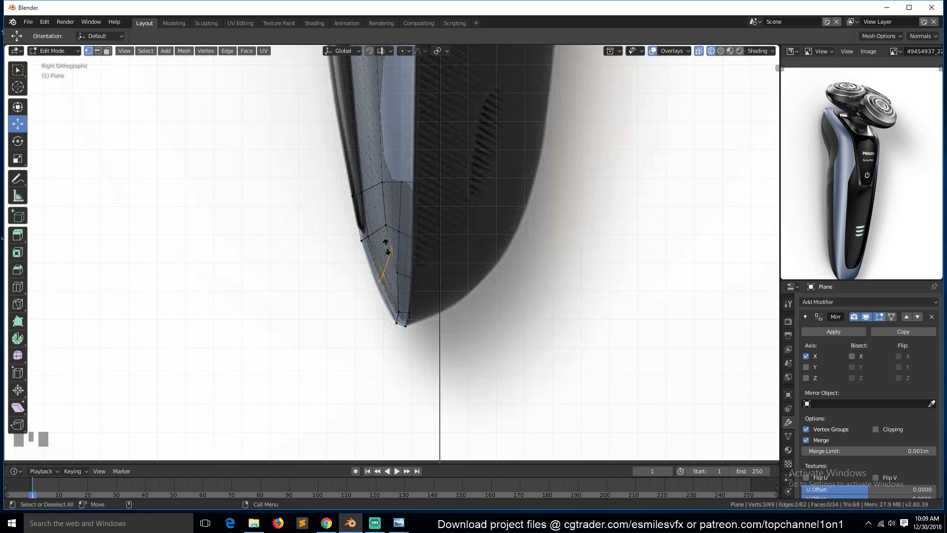
right_click(387, 247)
right_click(386, 248)
drag(420, 271, 413, 257)
In the front view, lower the two bottom corner vertices along Z onto the trim's bottom outline and clear the selection.
middle_drag(414, 257, 415, 256)
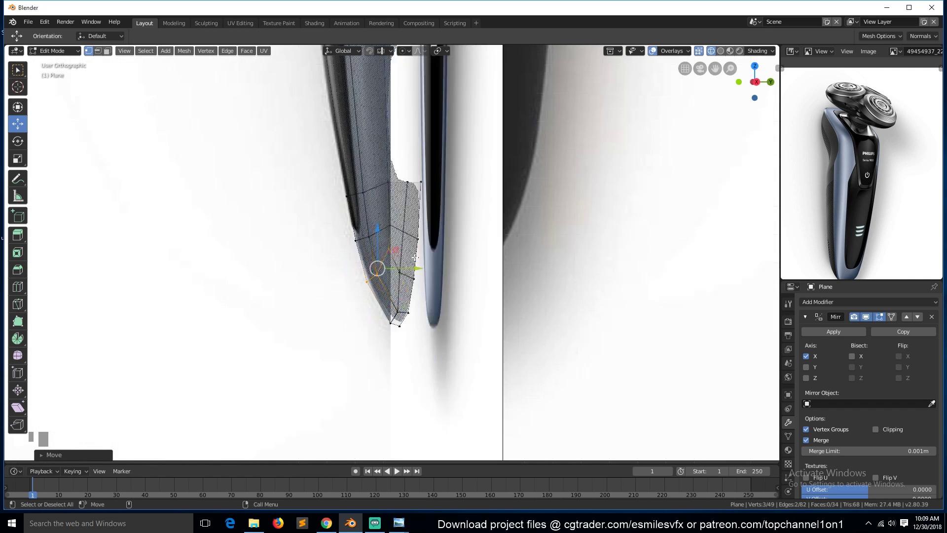
key(KP_1)
scroll(423, 281, up, 1)
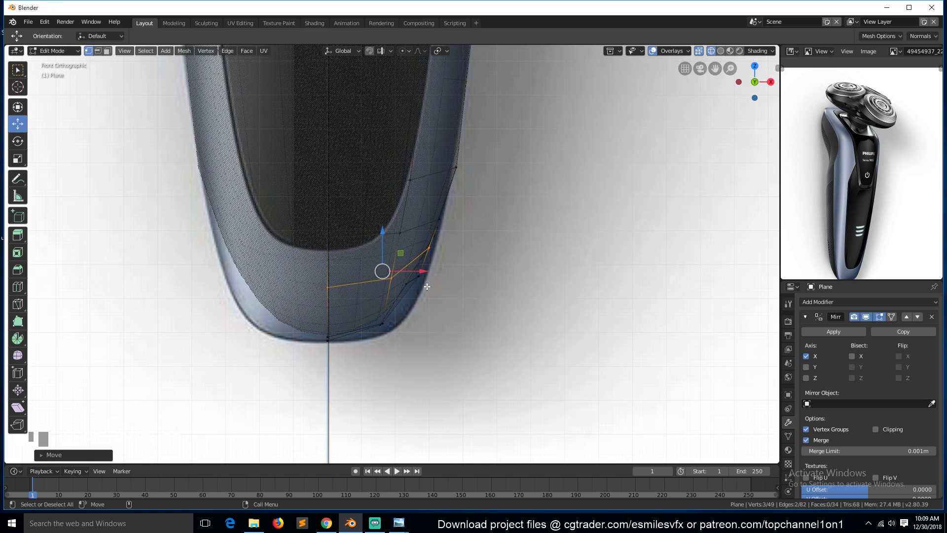
key(alt+a)
key(c)
click(383, 324)
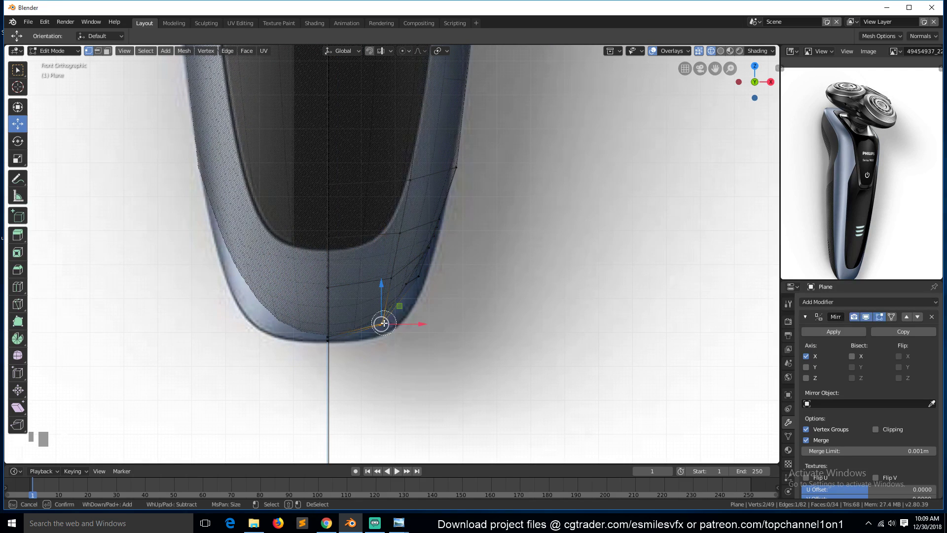
right_click(384, 323)
drag(376, 289, 377, 303)
key(alt+a)
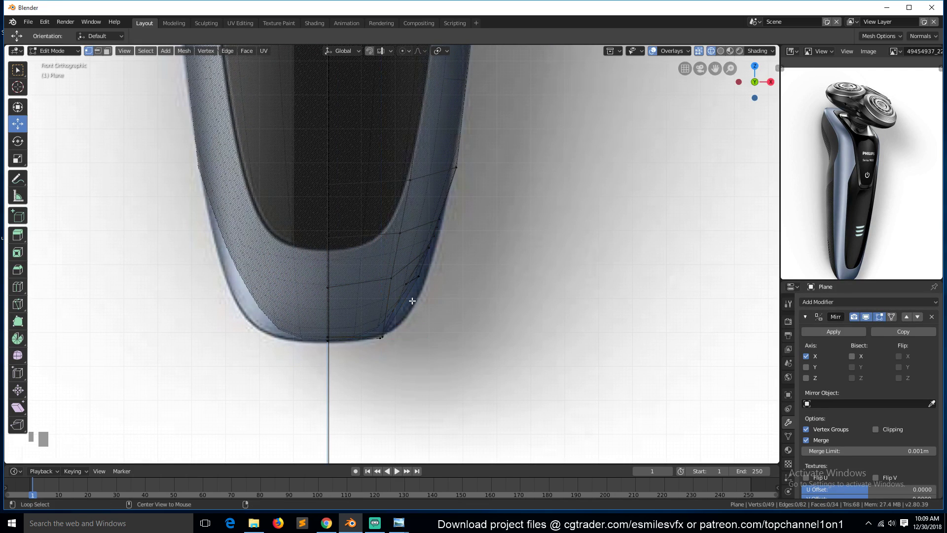
In the front view, move the two side-edge vertices above the bottom corner outward along X by about 0.038 m.
key(c)
click(415, 278)
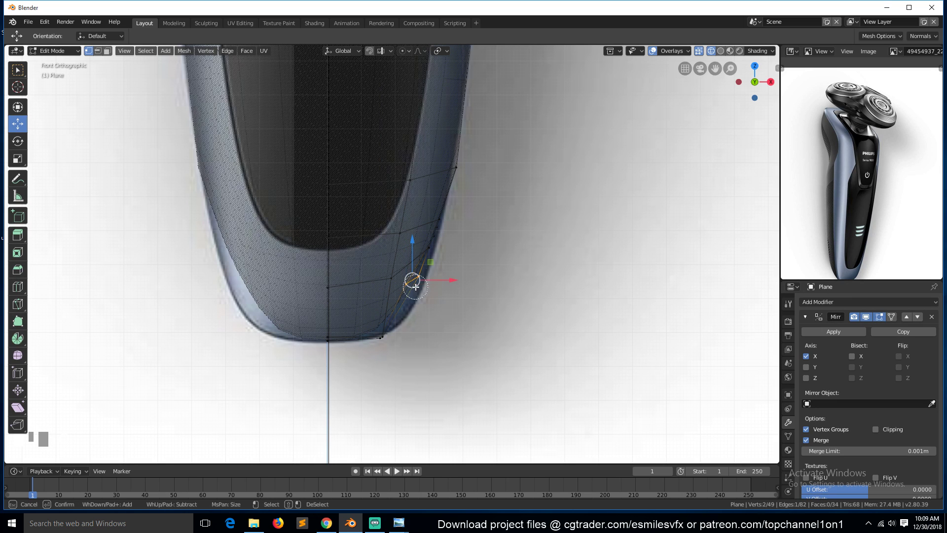
right_click(414, 277)
key(g)
key(x)
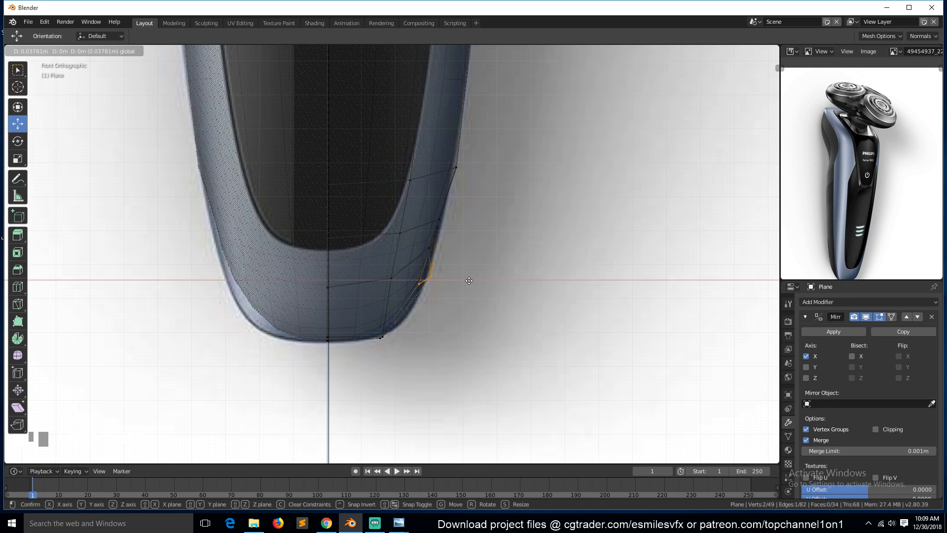
click(468, 280)
Adjust the two side-edge vertices above the bottom corner individually along X to fit the trim's outline.
click(418, 281)
key(g)
key(x)
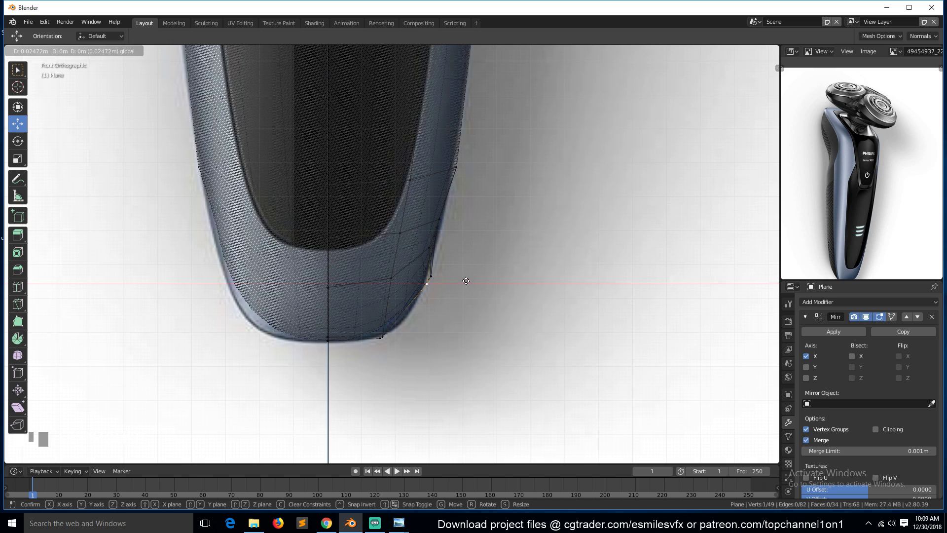
click(423, 281)
click(432, 276)
drag(471, 275, 467, 275)
click(430, 232)
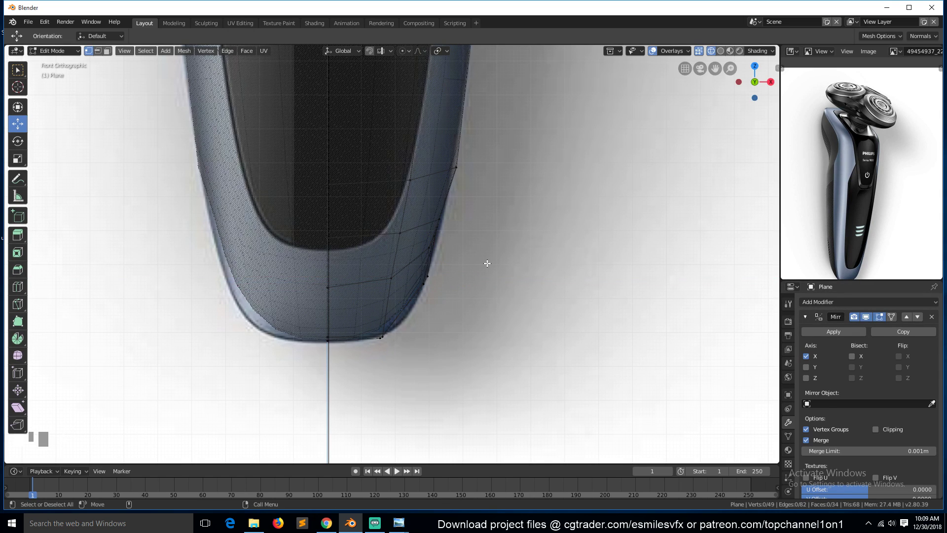
In the right view, move the upper rear vertex above the tip back onto the trim's rear boundary and raise it along Z.
key(KP_3)
click(402, 224)
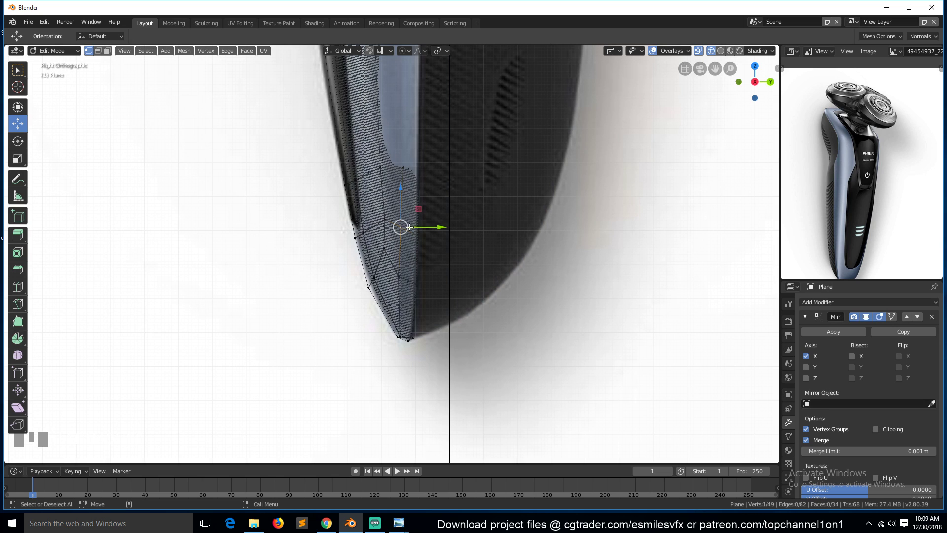
key(g)
click(427, 236)
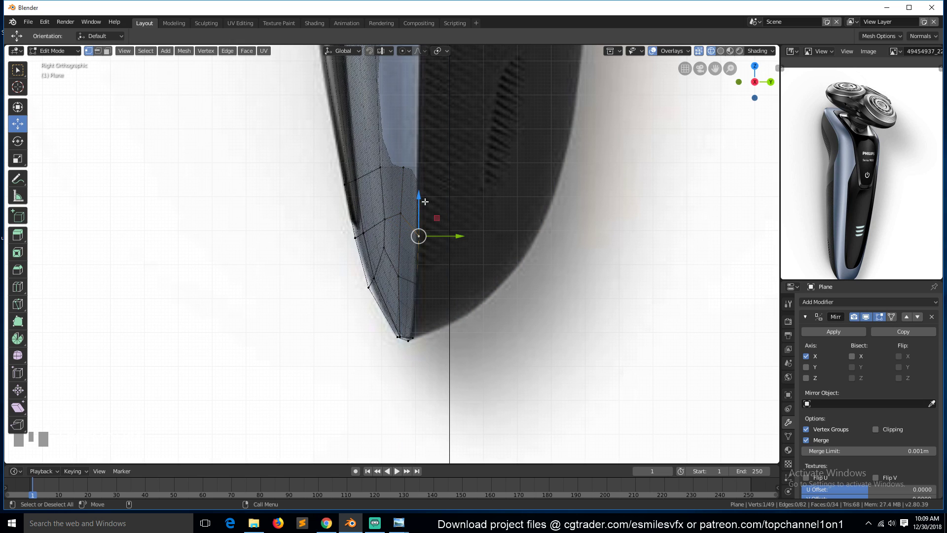
drag(419, 199, 423, 173)
Lower the middle vertex above the tip along Z to even out the cross edges, and clear the selection.
click(384, 248)
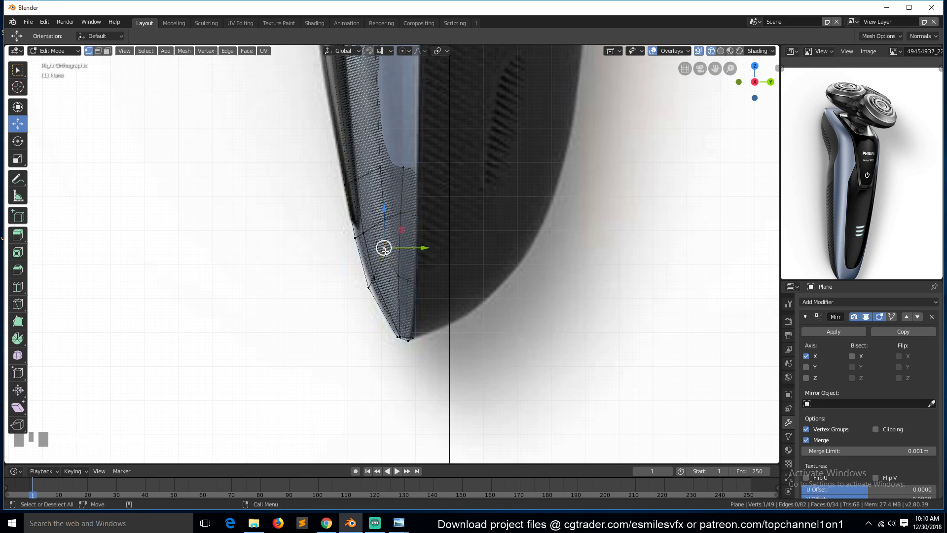
drag(383, 226, 375, 247)
click(376, 281)
key(alt+a)
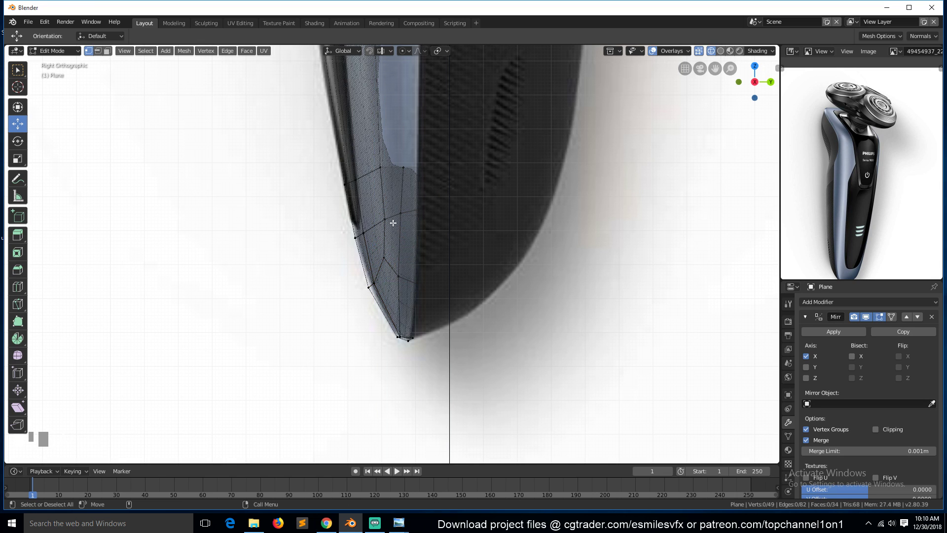
In the front view, move the three side-edge vertices of the next row up outward along X by about 0.015 m.
key(KP_1)
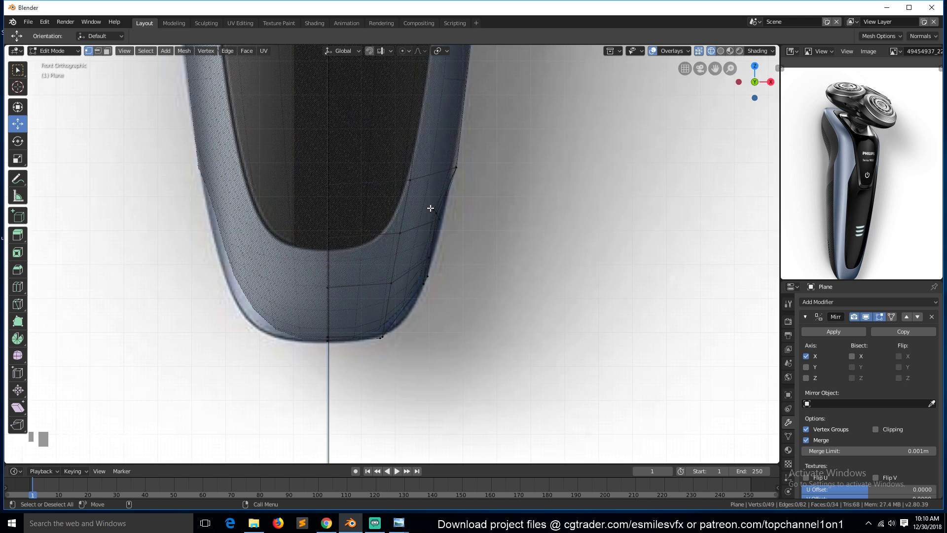
click(433, 207)
ctrl+click(435, 212)
key(g)
key(x)
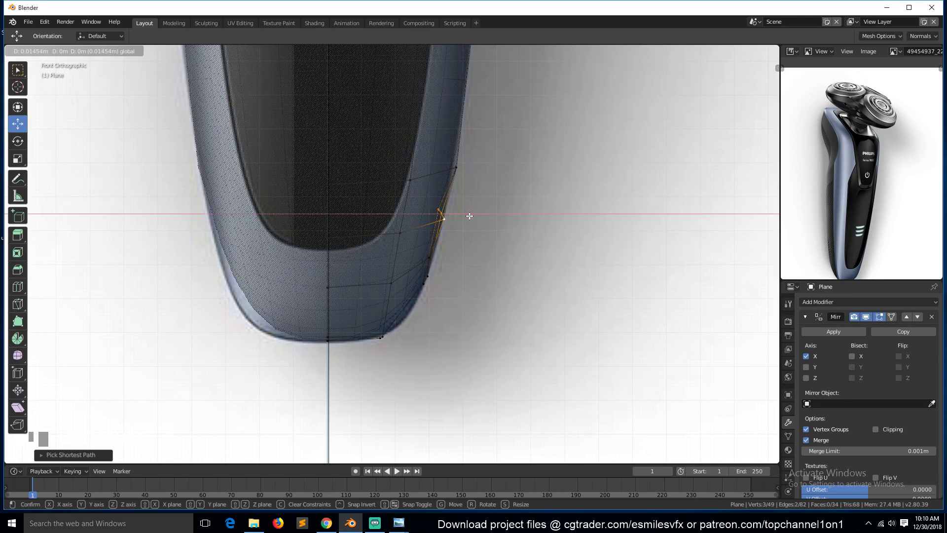
click(469, 216)
key(alt+a)
Move two vertices of that side row individually outward along X onto the body's outline, by about 0.013 m and 0.022 m.
click(442, 212)
key(g)
key(x)
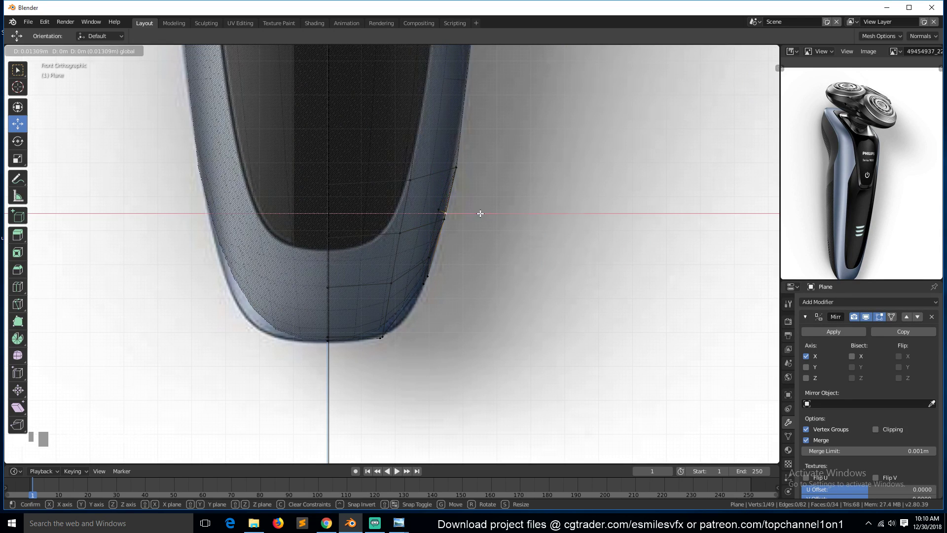
click(480, 213)
click(444, 209)
key(g)
key(x)
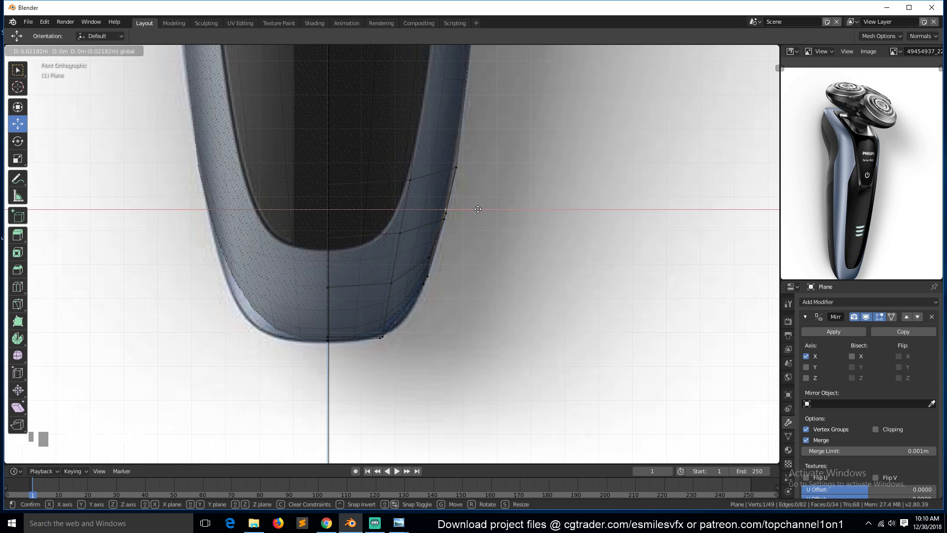
click(478, 209)
Examine the lower body's shape in solid shading without X-ray, and return to wireframe in the right view.
key(alt+z)
scroll(591, 321, down, 2)
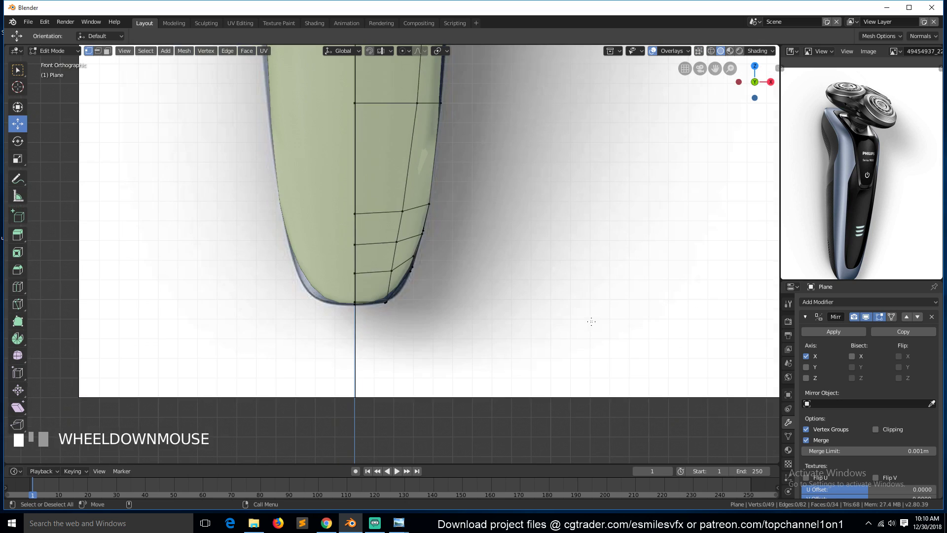
key(grave)
mouse_move(514, 287)
middle_down()
mouse_move(442, 254)
mouse_move(445, 214)
mouse_move(456, 276)
mouse_move(431, 245)
middle_up()
key(Tab)
key(KP_3)
key(z)
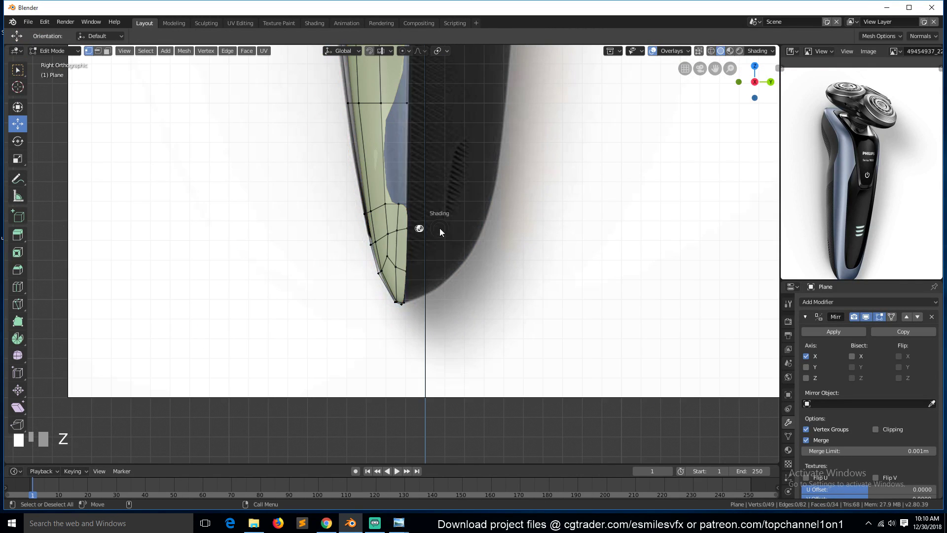
click(419, 228)
Add a lengthwise loop cut through the rear strip of faces along the side trim.
key(3)
scroll(401, 130, down, 3)
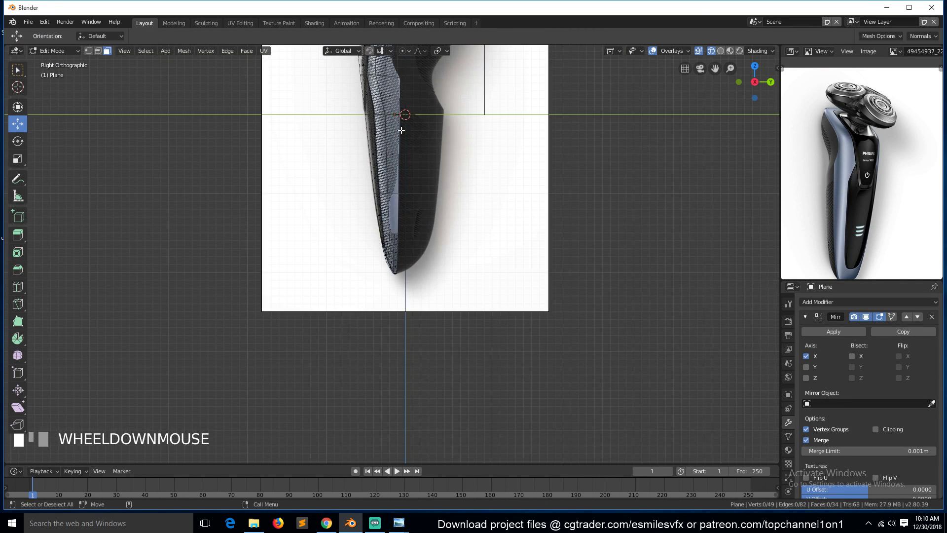
key(ctrl+r)
right_click(424, 92)
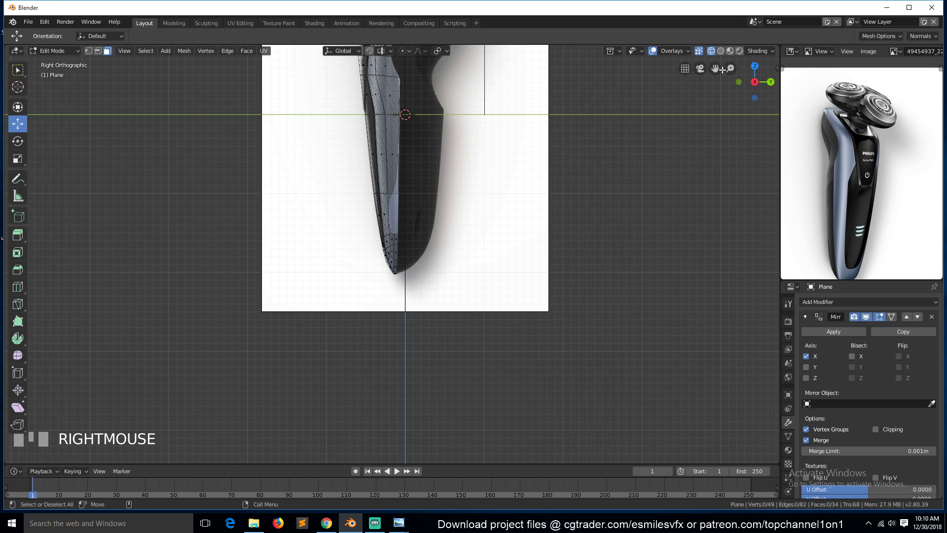
drag(714, 68, 709, 138)
scroll(437, 149, up, 3)
scroll(434, 153, down, 3)
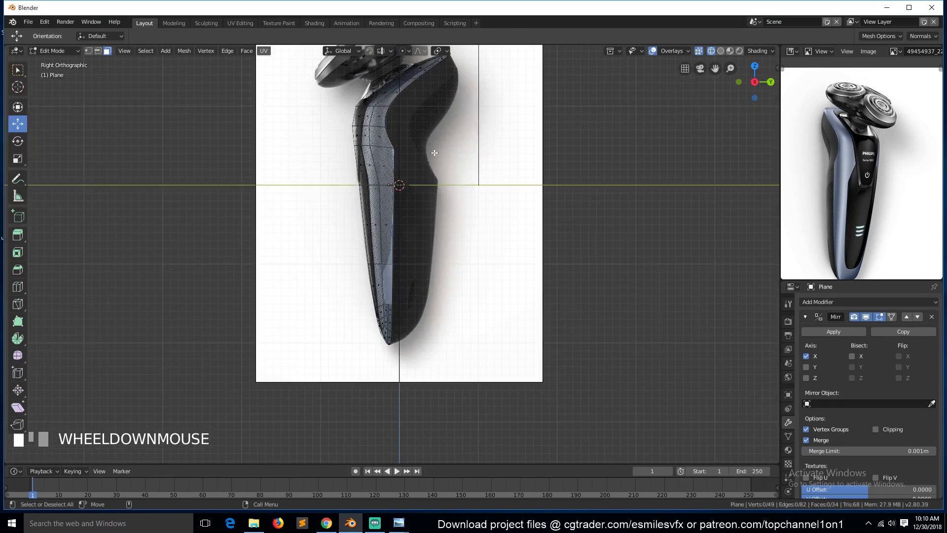
drag(715, 68, 742, 151)
scroll(377, 160, up, 3)
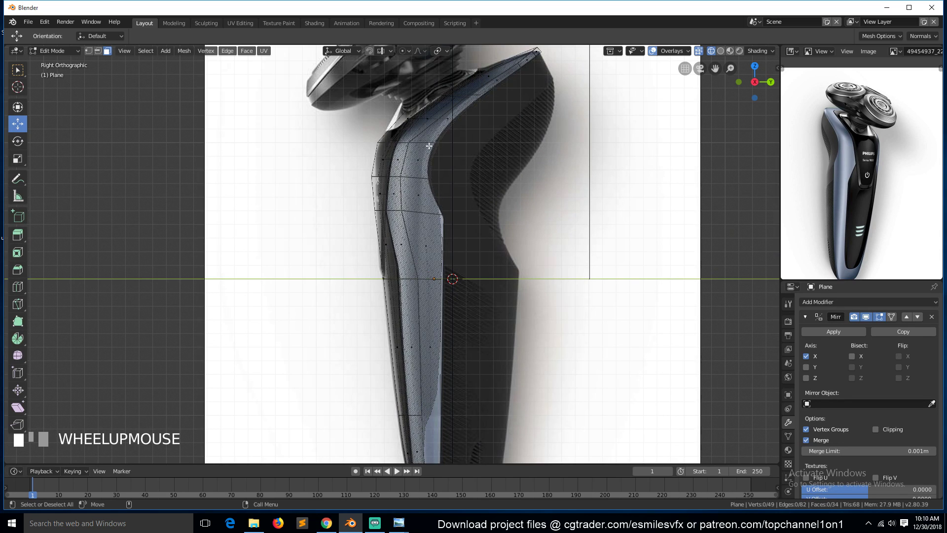
key(ctrl+r)
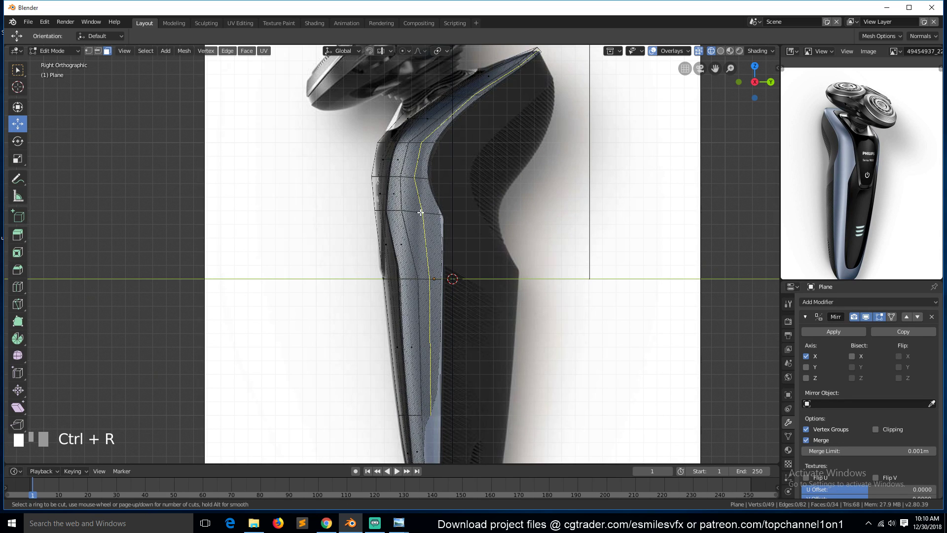
click(420, 212)
Edge-slide the new loop's three vertices at the neck bend rearward, and move the lowest one slightly forward and down.
key(1)
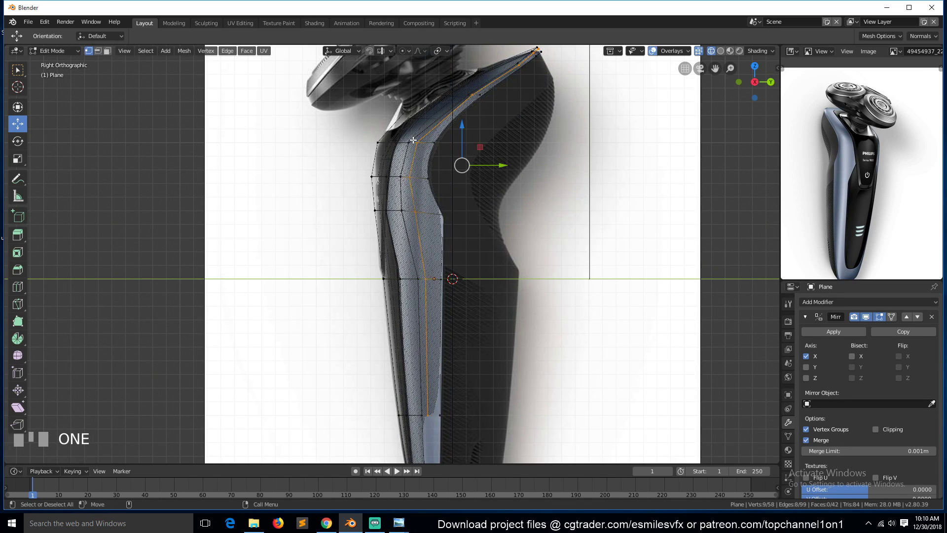
click(418, 143)
ctrl+click(416, 211)
key(g)
key(g)
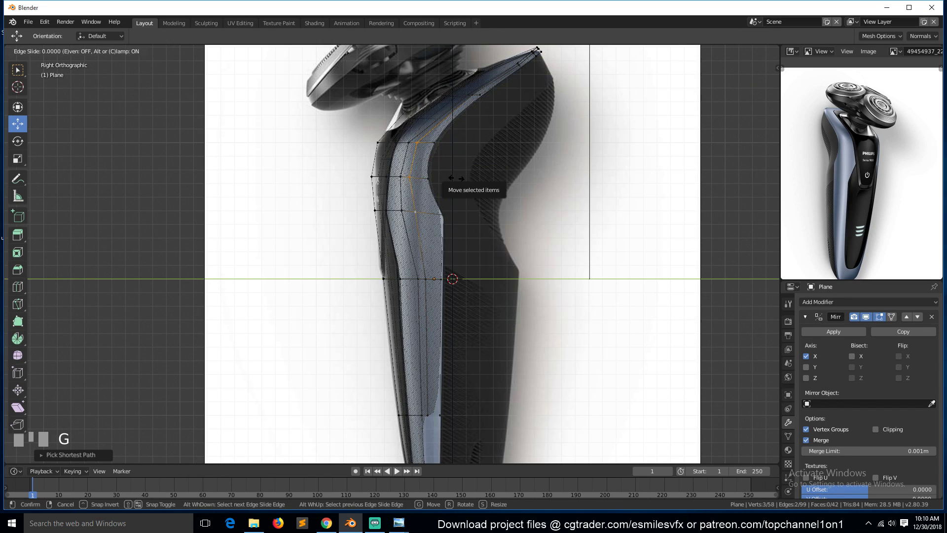
click(456, 181)
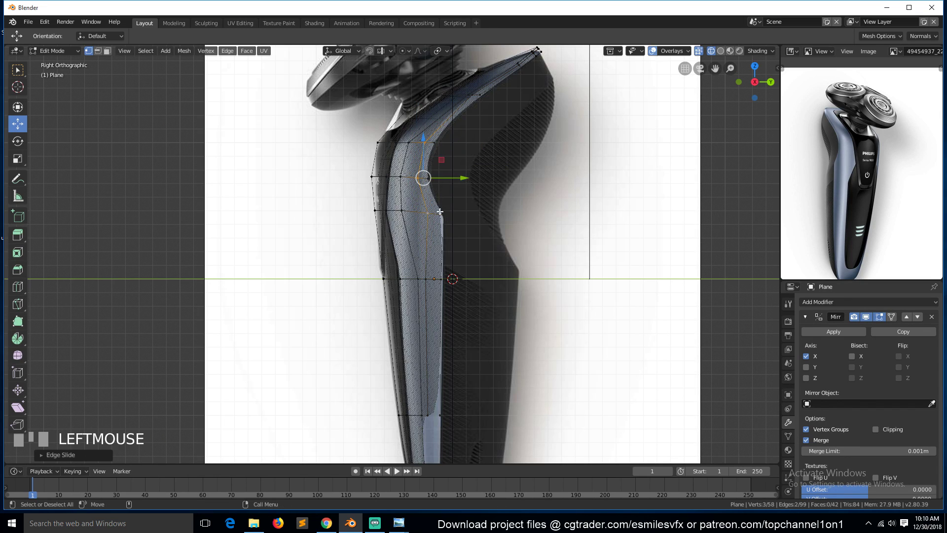
key(g)
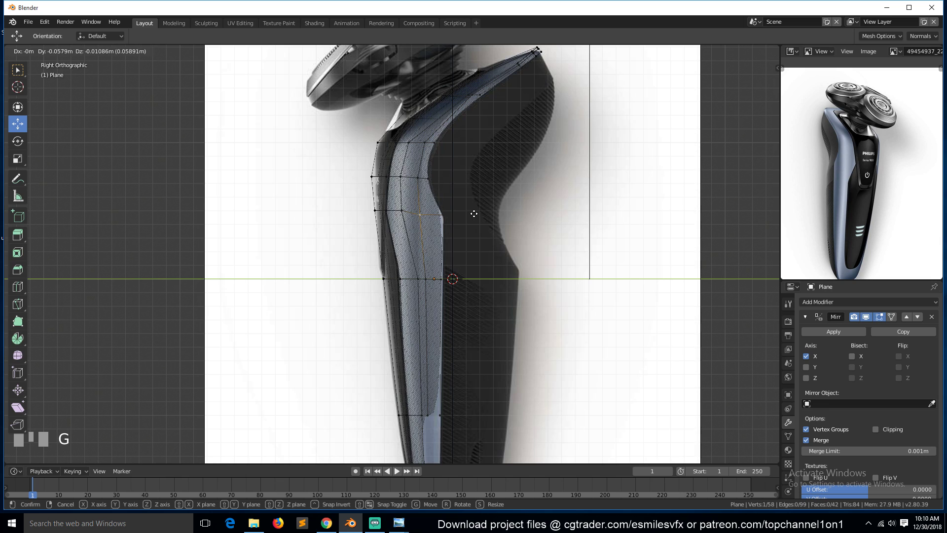
click(432, 219)
Temporarily hide the mesh to examine the blue trim's outline in the side reference, and return to editing it.
key(Tab)
key(h)
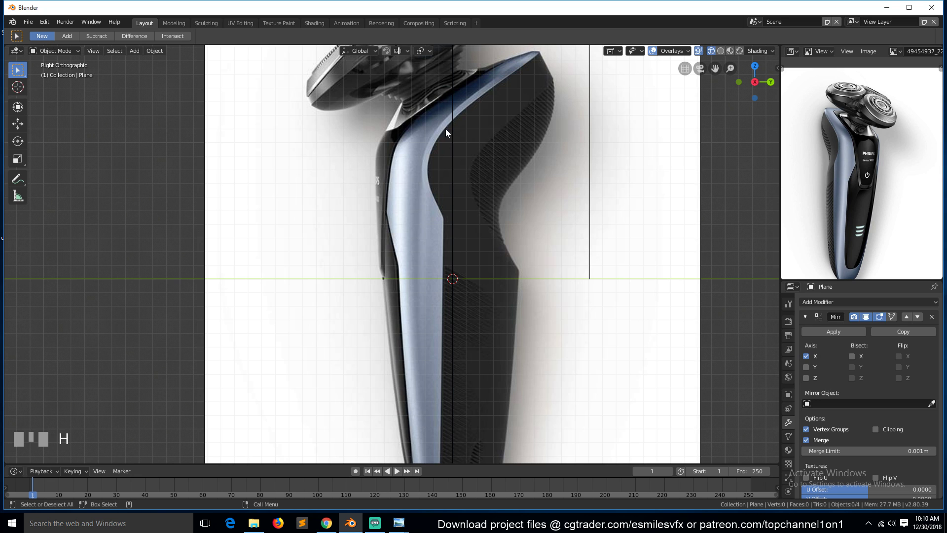
key(alt+h)
key(Tab)
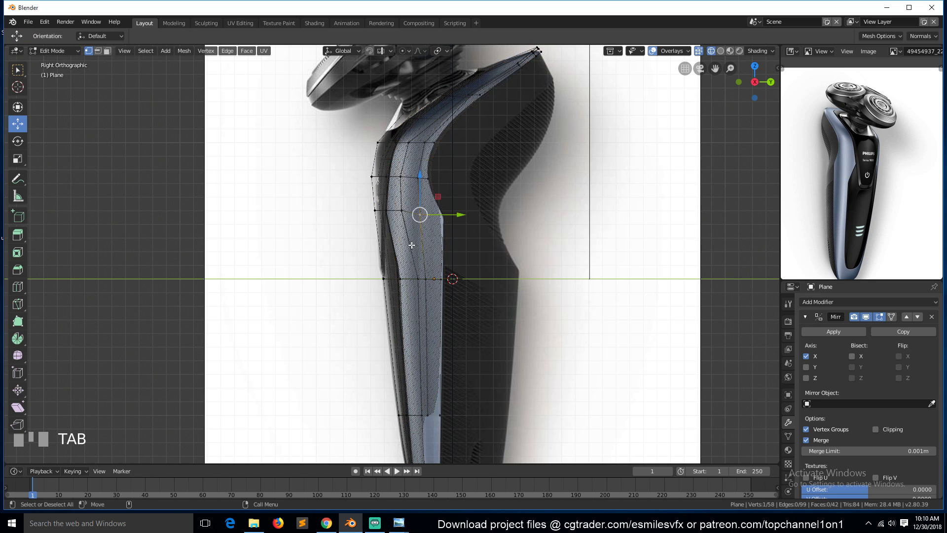
Edge-slide the middle loop's segment along the straight lower body forward toward the trim's front boundary.
click(424, 277)
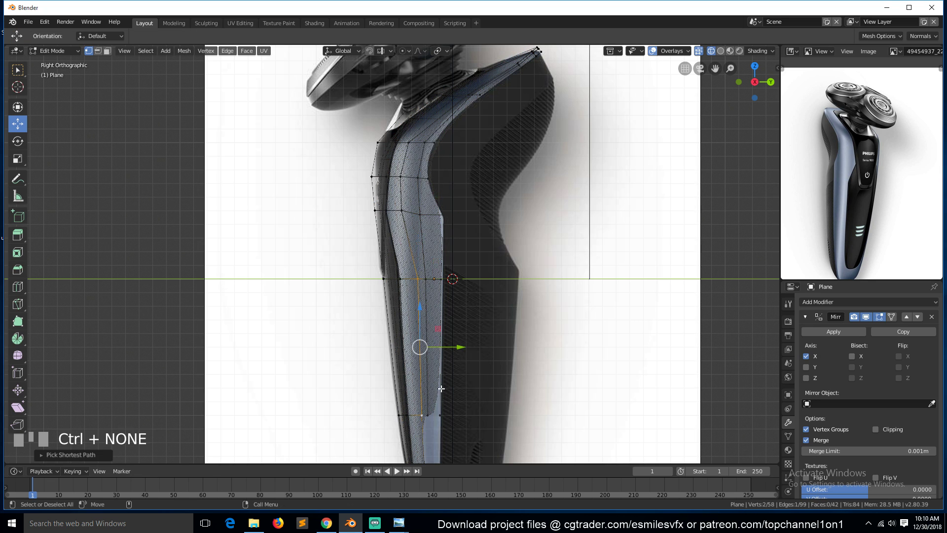
ctrl+click(422, 414)
key(g)
key(g)
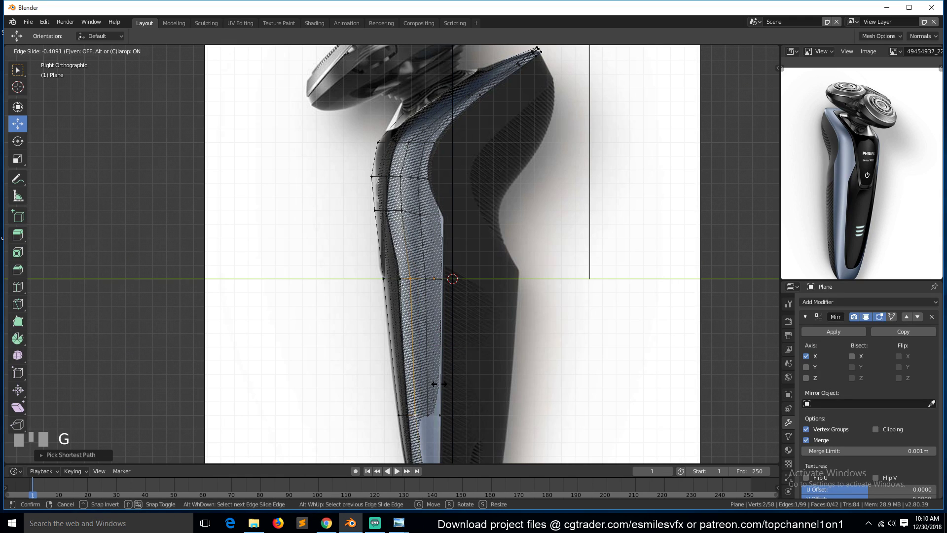
click(410, 360)
click(405, 276)
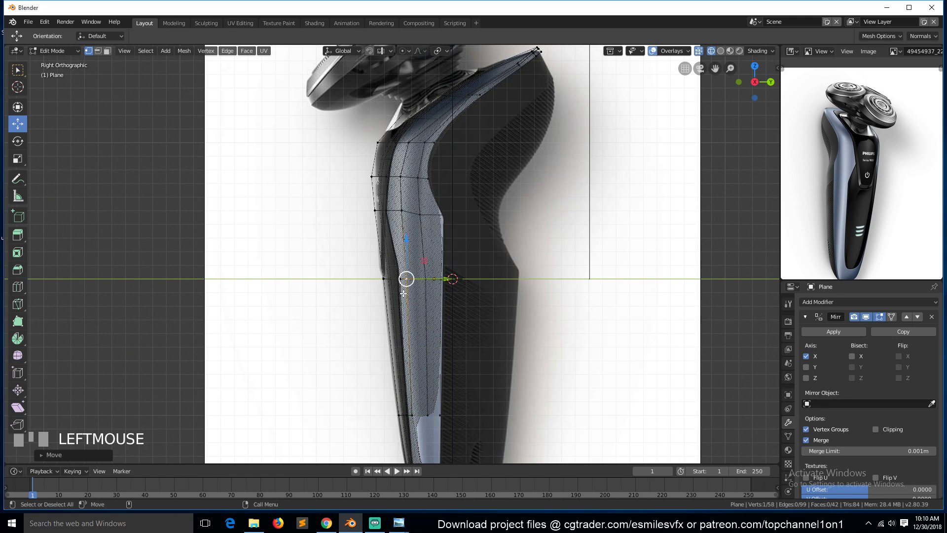
key(alt+a)
Move the rear loop's segment along the straight lower body slightly forward along Y, and clear the selection.
click(399, 278)
ctrl+click(410, 394)
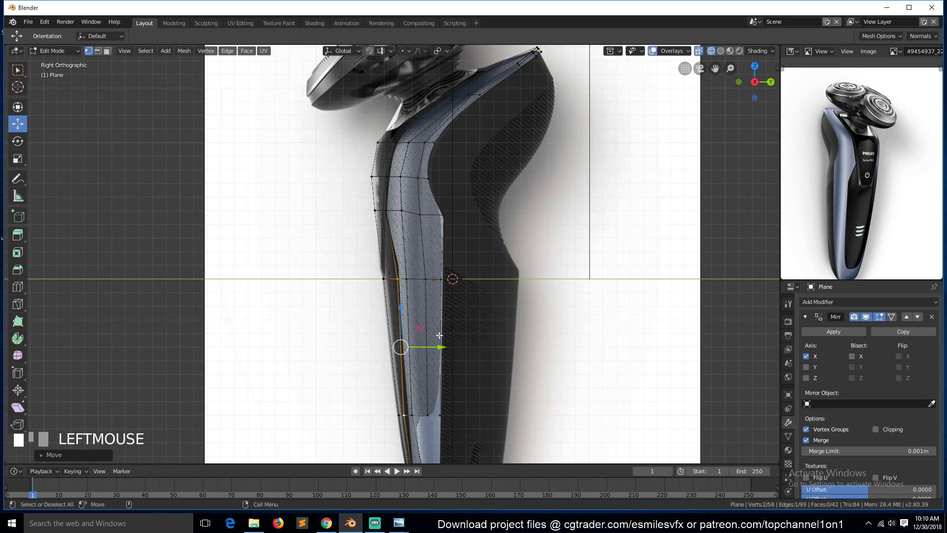
click(426, 295)
ctrl+click(427, 411)
drag(464, 346, 463, 350)
key(alt+a)
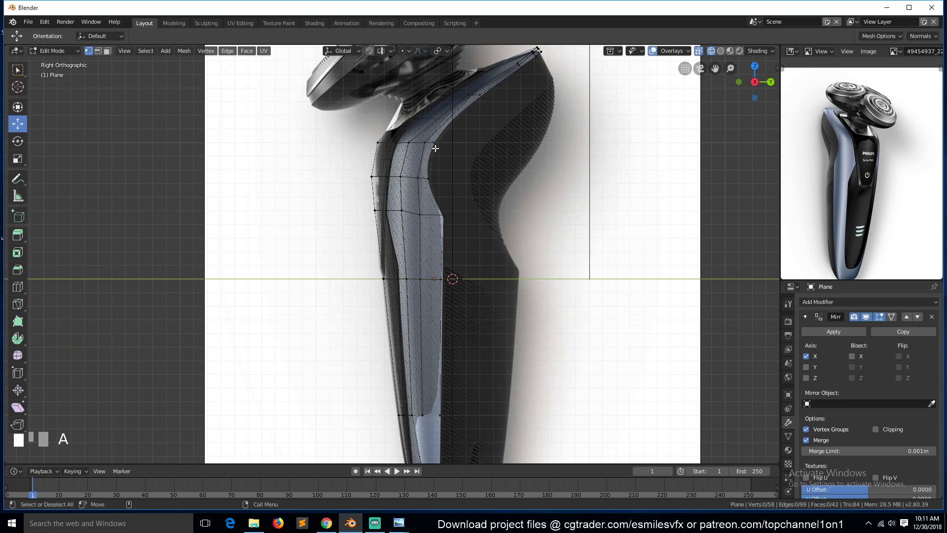
Fill the opening in the side trim above the tip with two faces between the upper and lower edges.
drag(715, 68, 714, 340)
key(3)
scroll(487, 321, up, 1)
key(2)
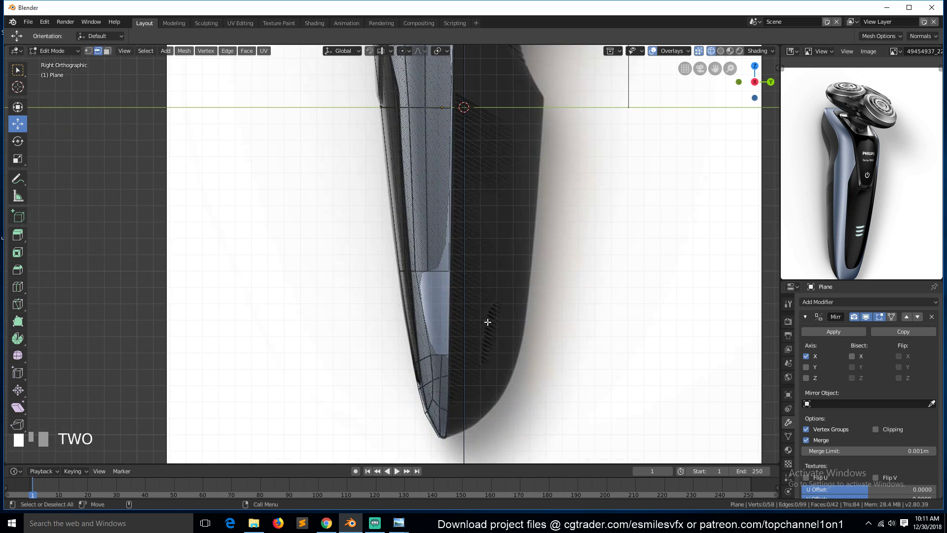
click(448, 272)
shift+click(446, 349)
key(f)
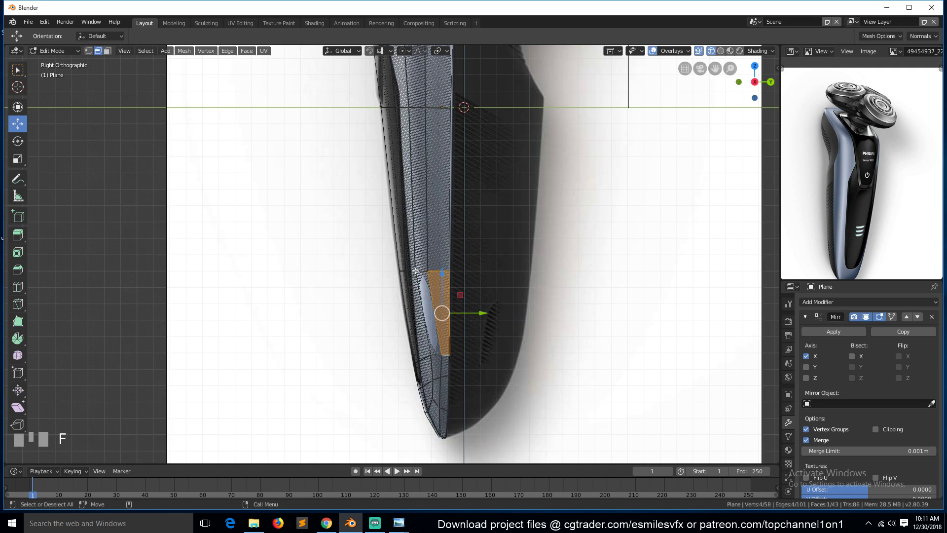
alt+click(419, 290)
key(f)
Leave mesh editing and, while saving the file, create a folder named "TRIpple blade shaver" in the july directory.
key(Tab)
key(ctrl+s)
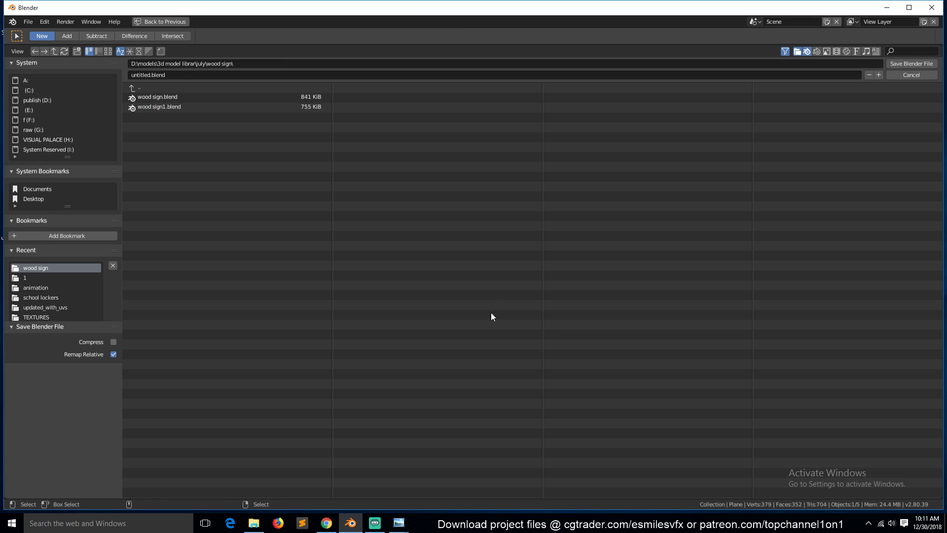
double_click(136, 88)
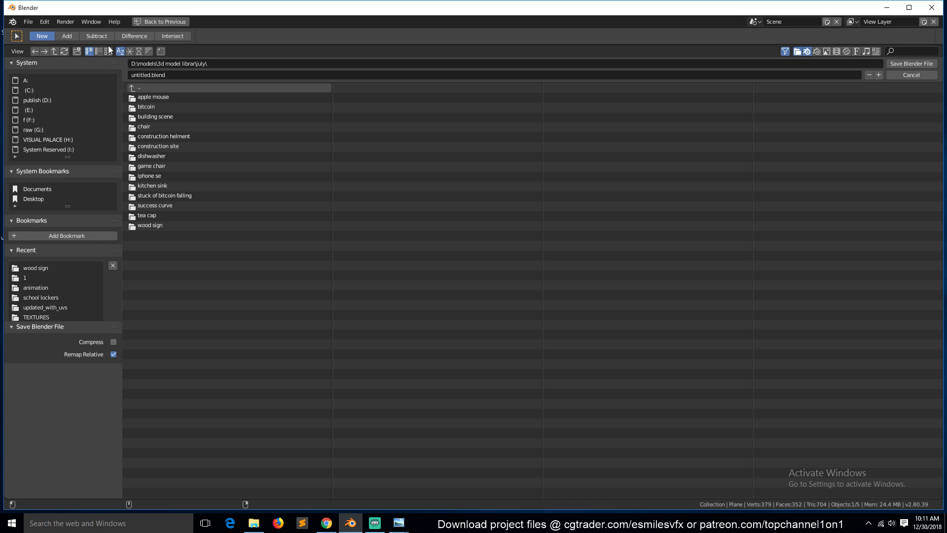
click(76, 51)
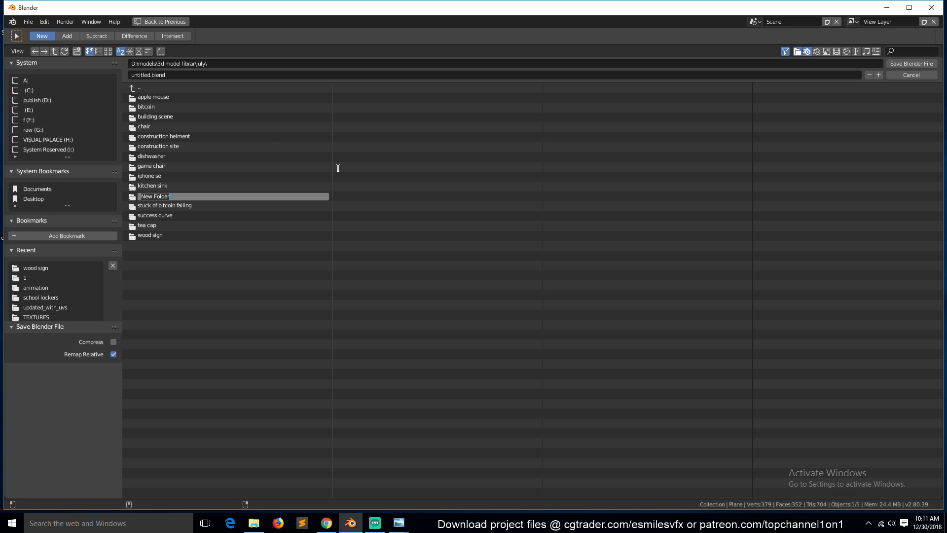
text(TRippl)
click(444, 292)
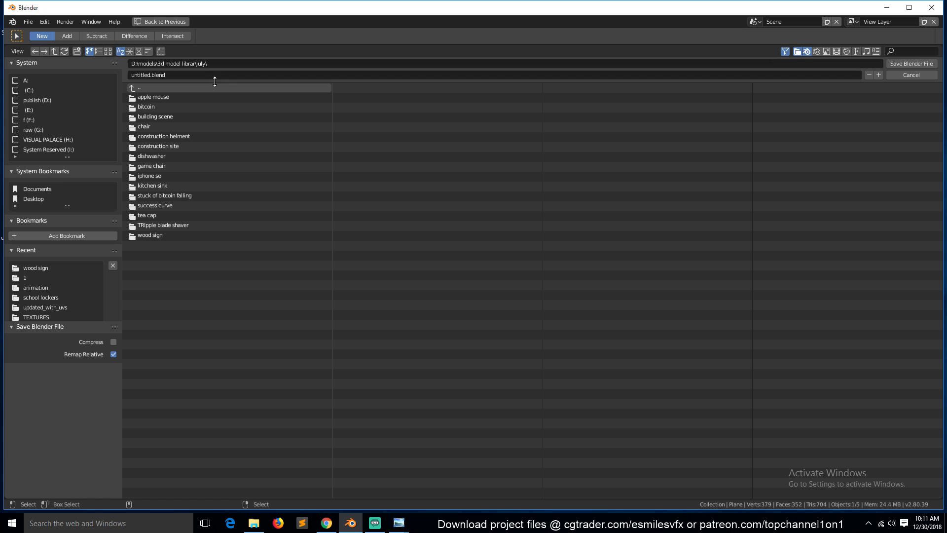
Save the file as "TRIpple blade shaver" inside the new folder, located by sorting the july directory by modification date.
click(141, 51)
double_click(170, 99)
click(190, 76)
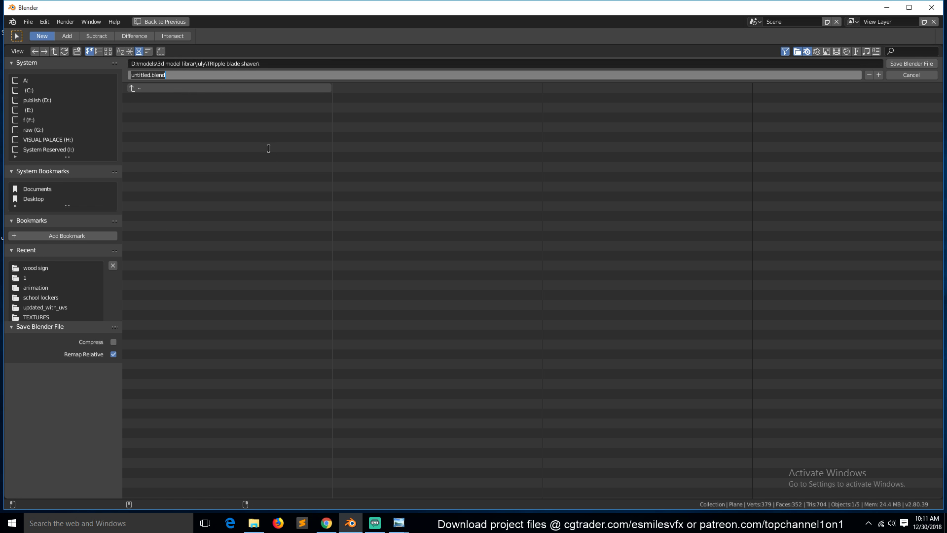
text(TRIpple blade shaver)
key(Return)
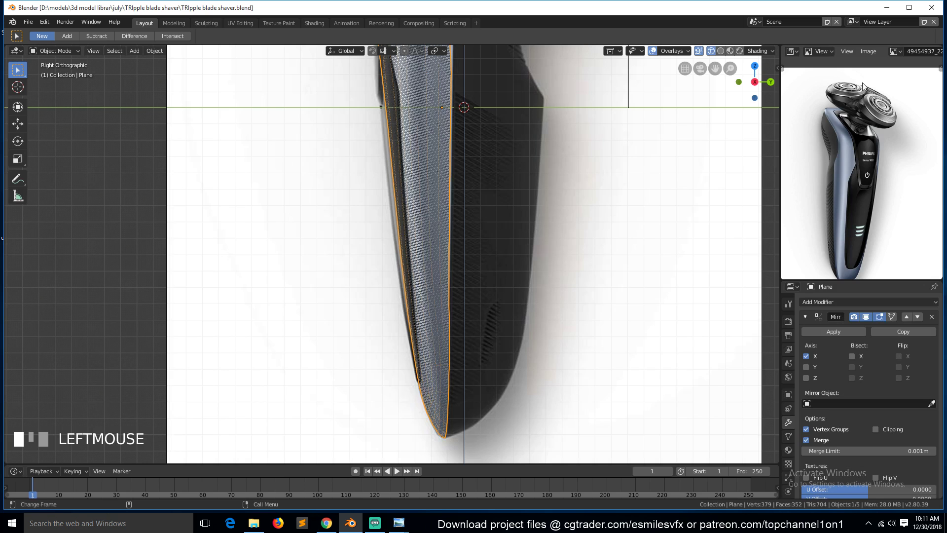
click(910, 64)
Switch the viewport to solid shading and examine the trim mesh against the references in perspective and from the front.
key(grave)
middle_drag(372, 167, 469, 165)
key(z)
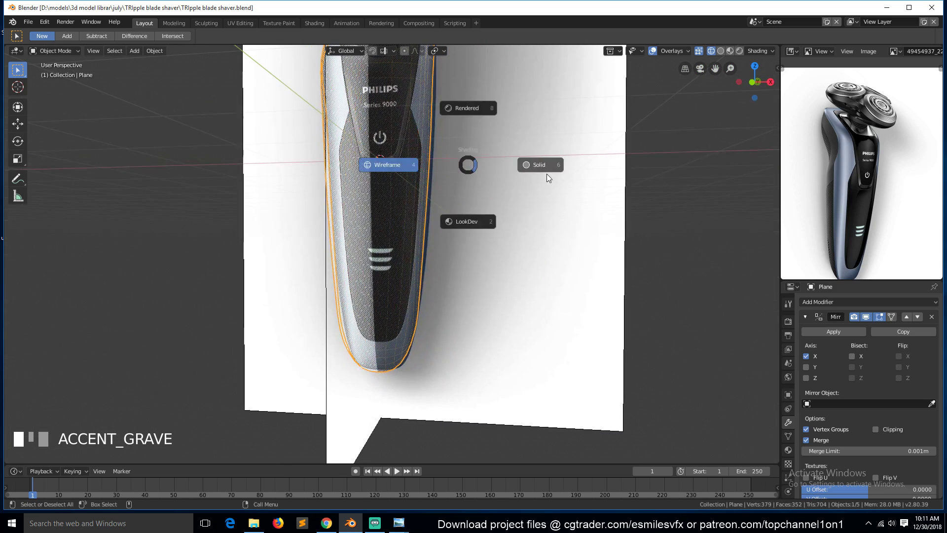
click(549, 164)
middle_drag(548, 164, 493, 223)
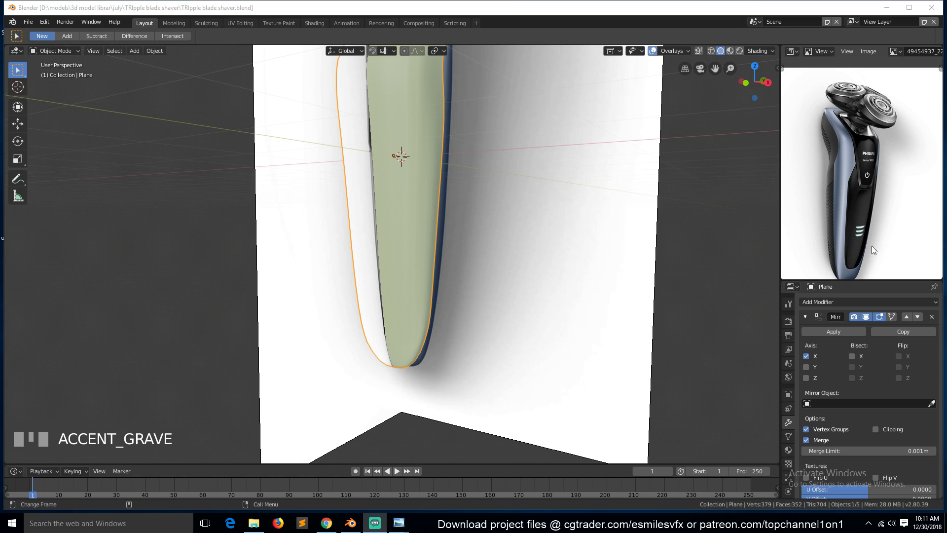
scroll(464, 268, down, 2)
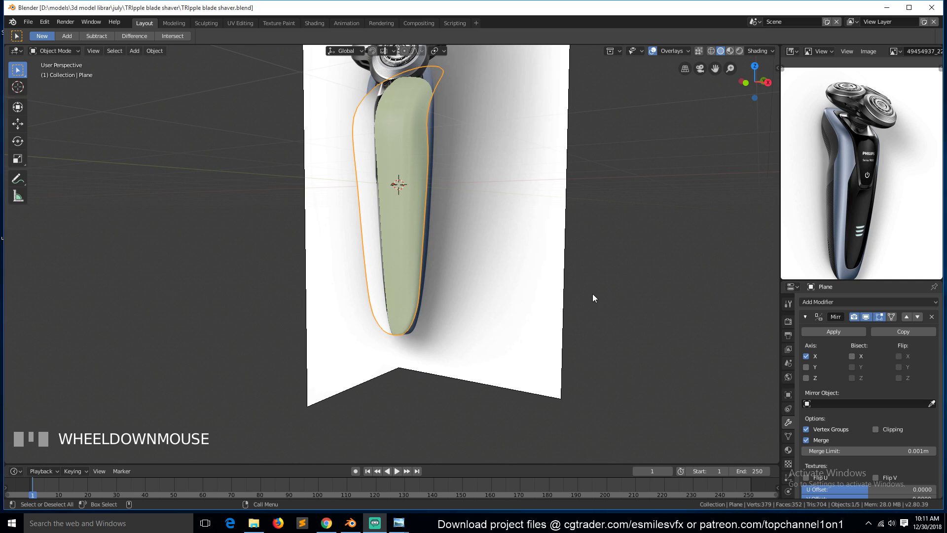
click(404, 249)
key(KP_1)
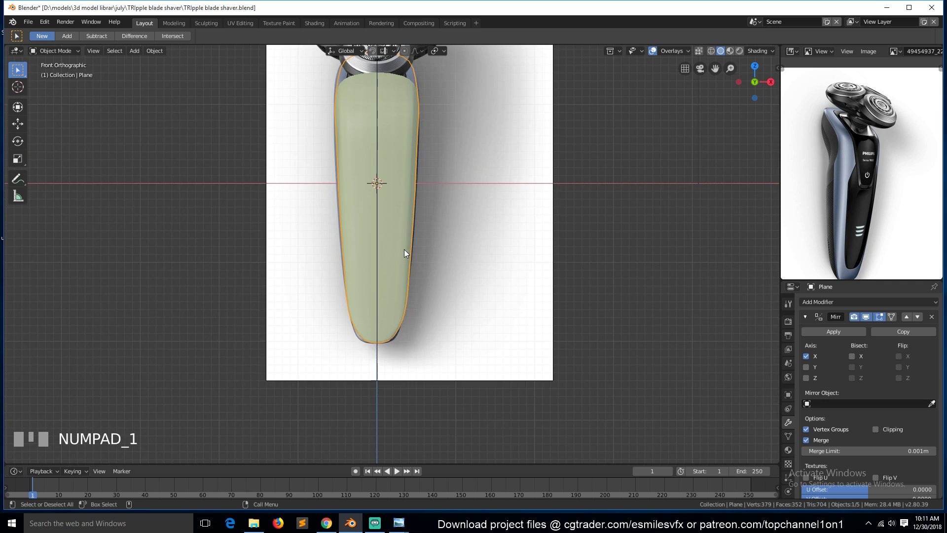
scroll(396, 243, down, 3)
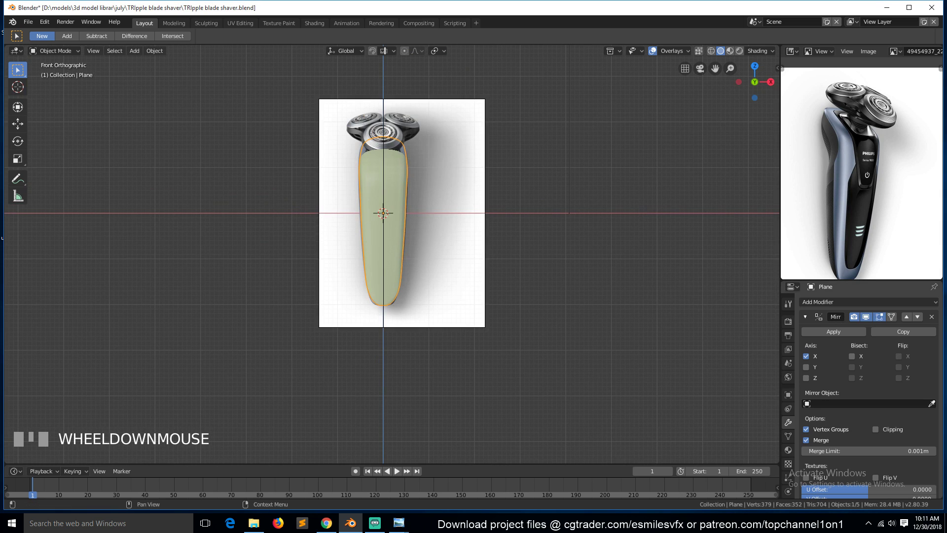